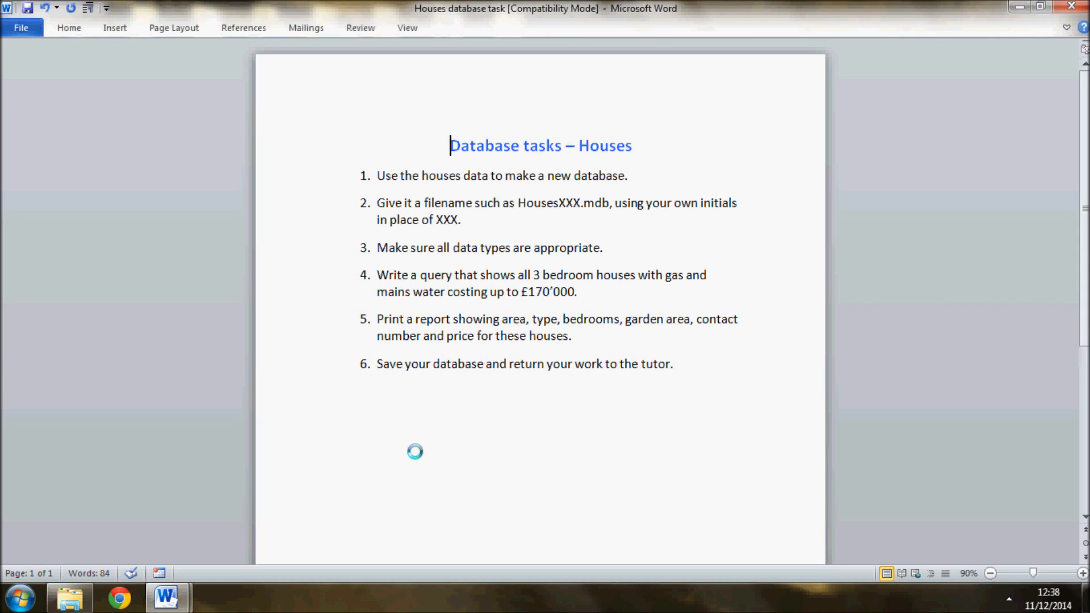
Read the Access database objects document through its table, and return to the Houses database task document
mouse_move(164, 596)
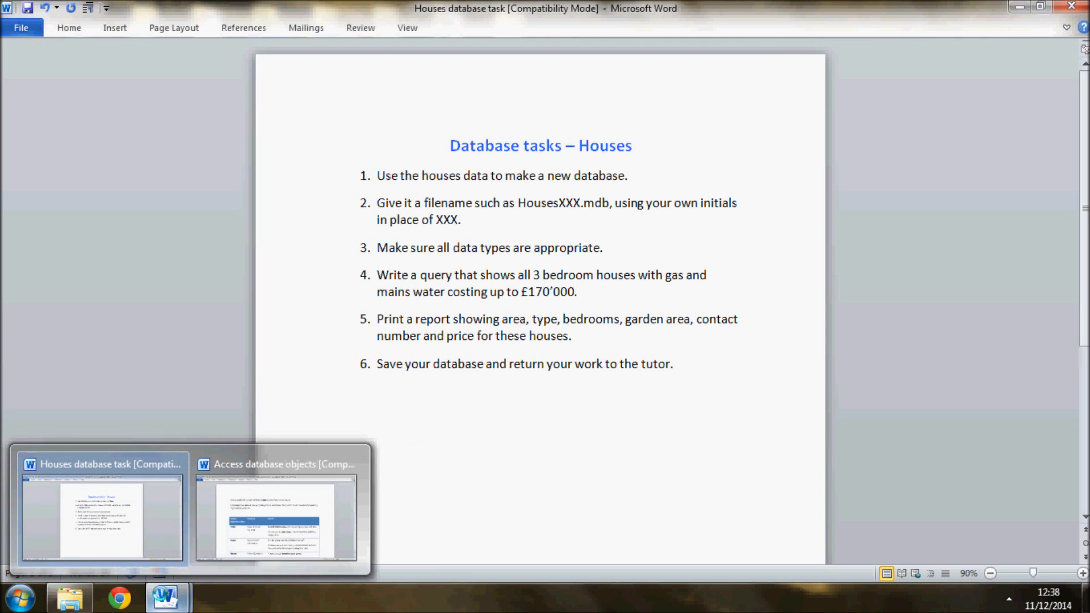
left_click(264, 485)
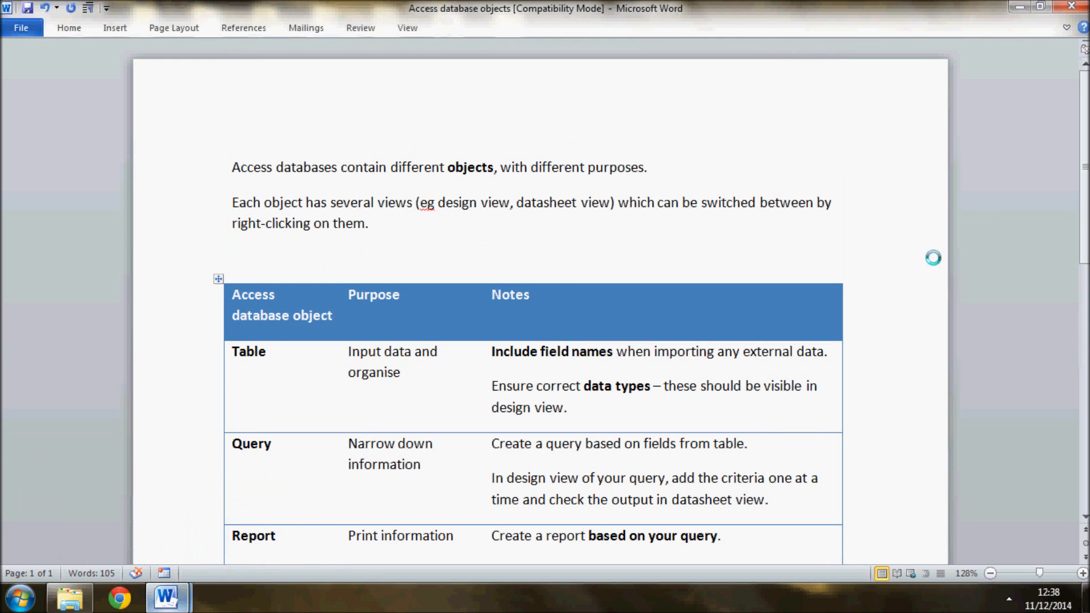
scroll(539, 295, "down", 2)
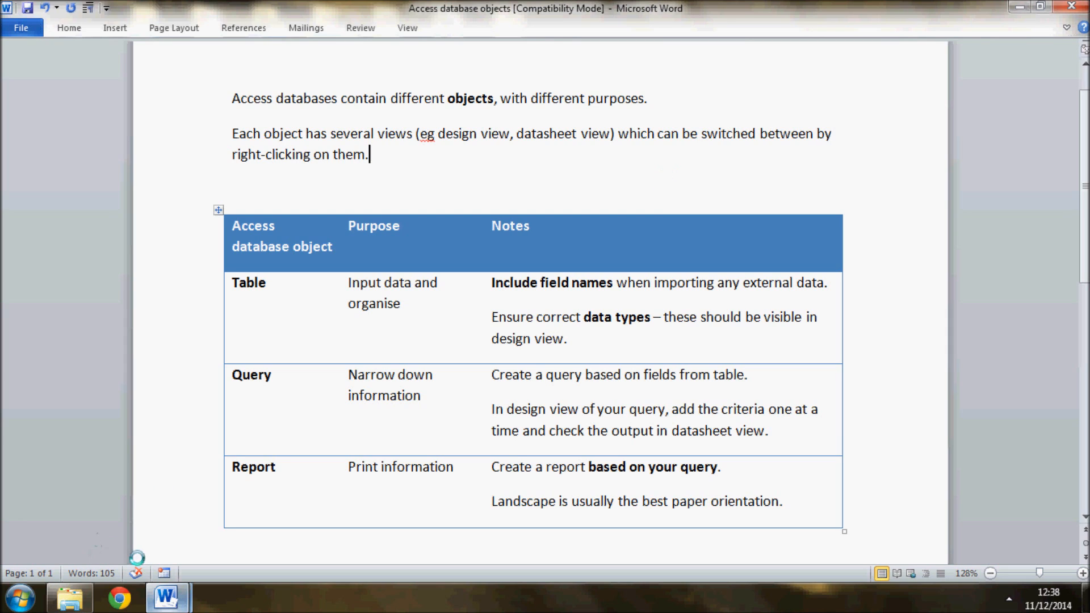
mouse_move(175, 600)
left_click(91, 502)
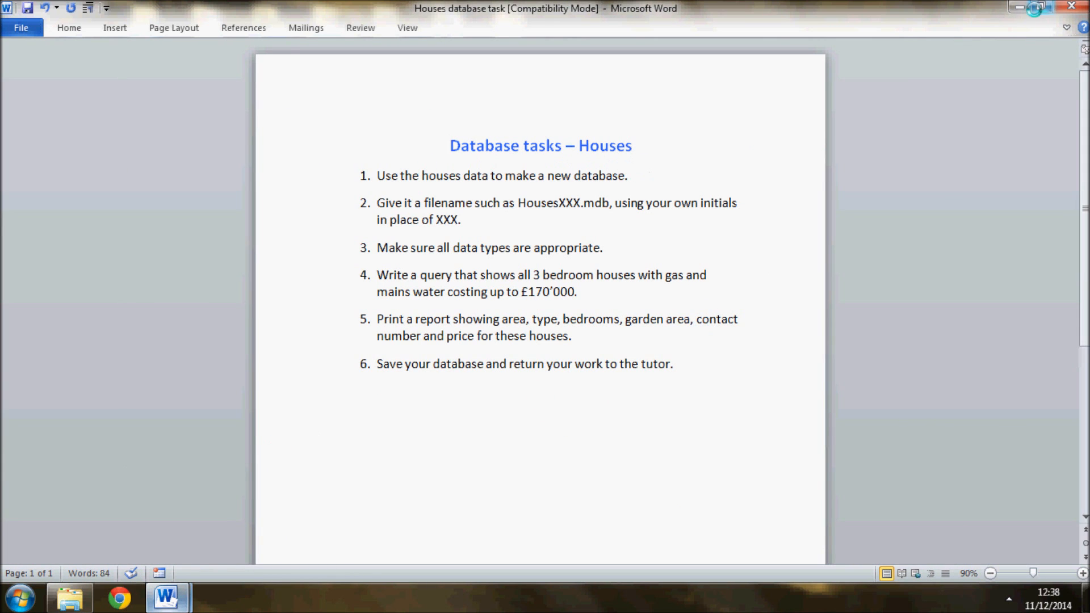
Minimise the open documents and open the Database task - houses folder on the desktop
left_click(1020, 8)
key("super+d")
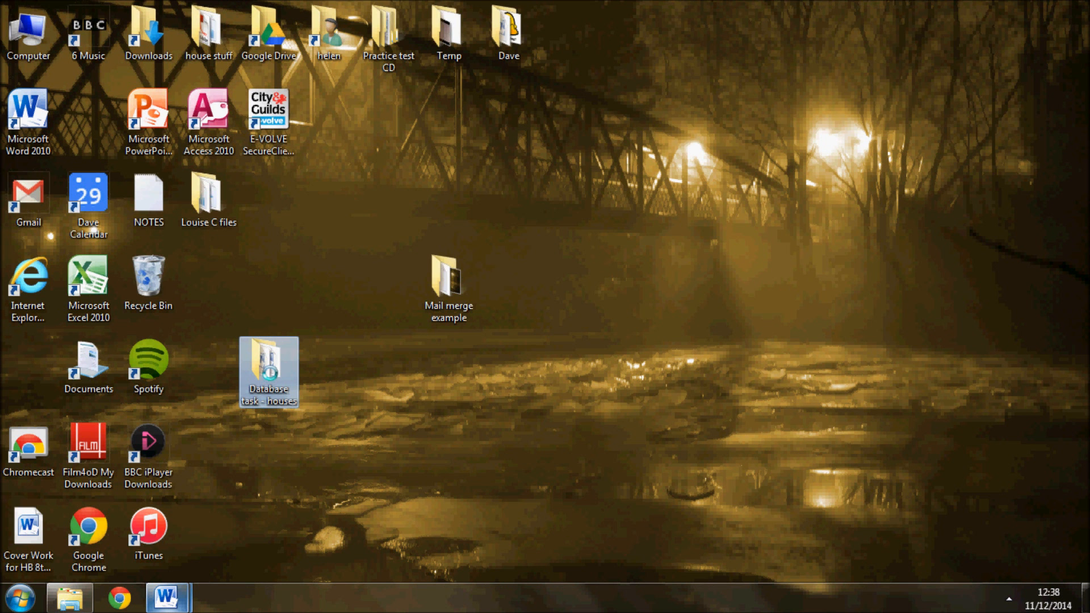
double_click(268, 372)
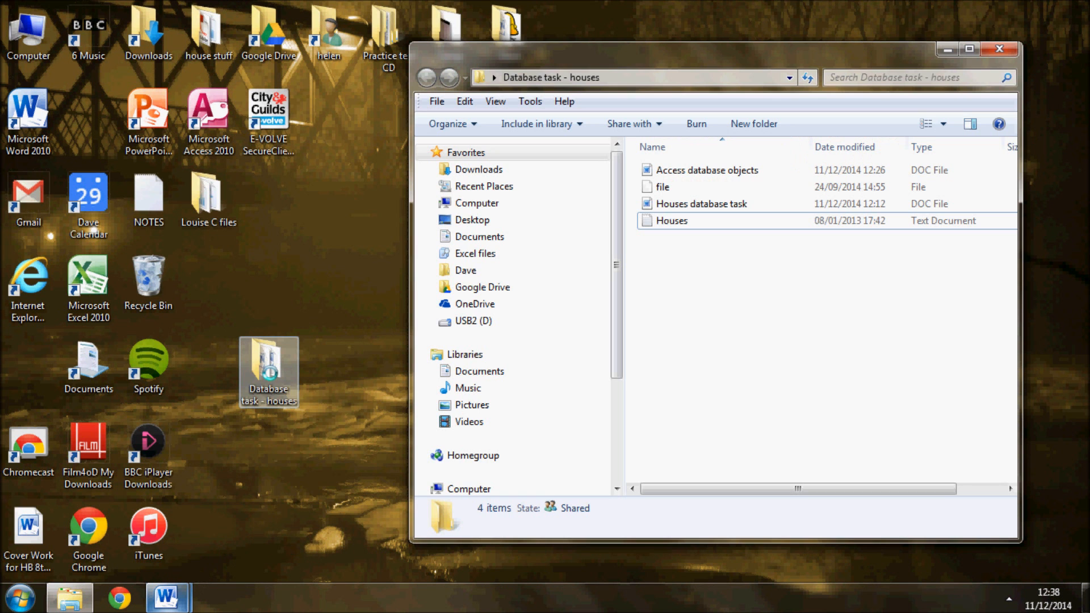
Delete the item named "file" from the Database task - houses folder
left_click(700, 202)
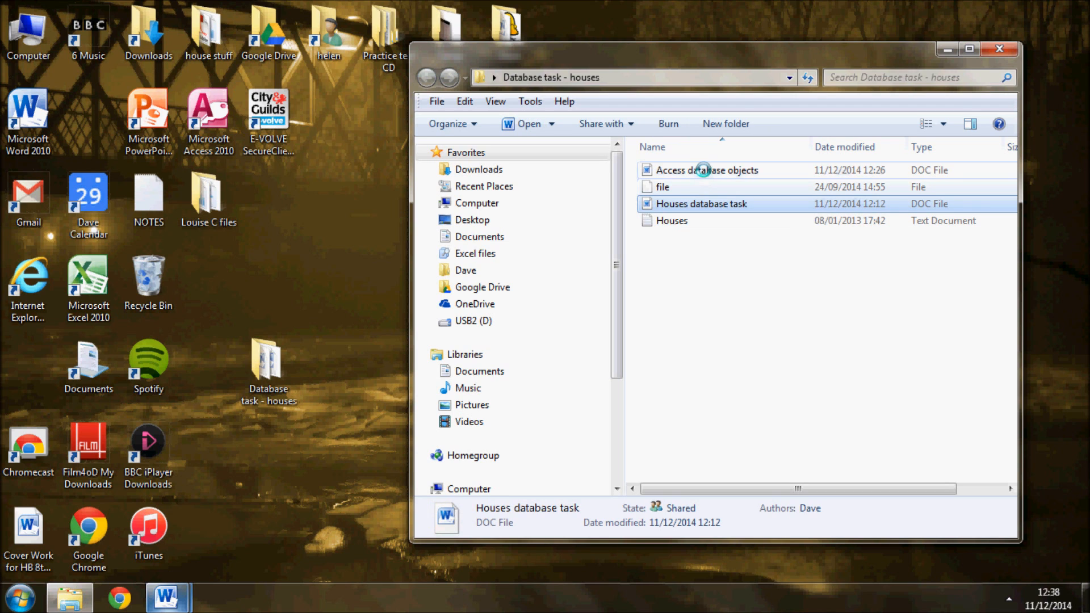
left_click(703, 170)
left_click(688, 187)
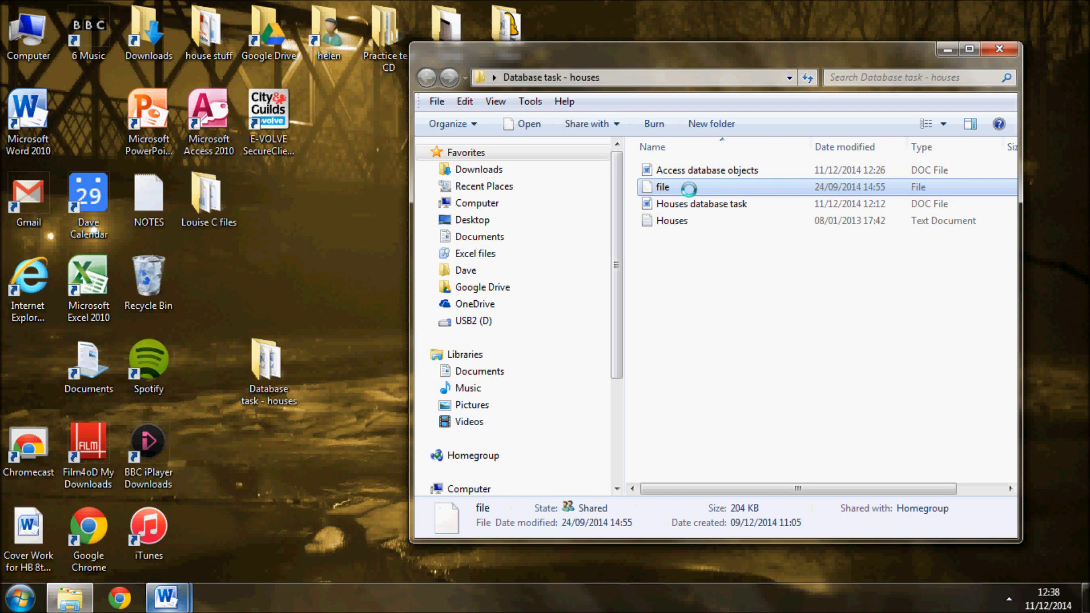
key("Delete")
key("Return")
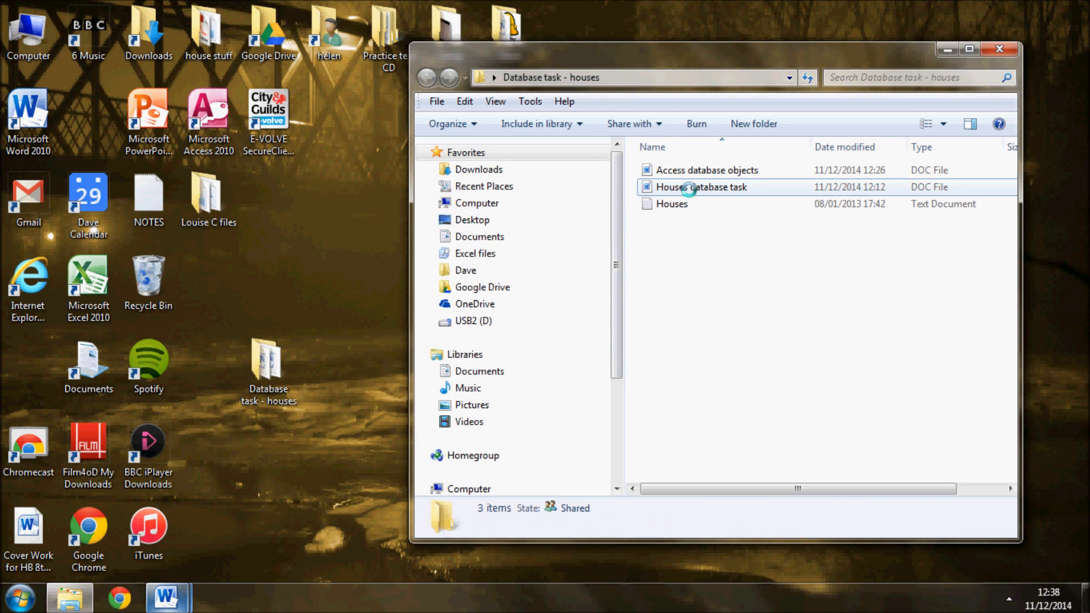
Open the Houses text document to examine its comma-separated data, and close it
left_click(685, 202)
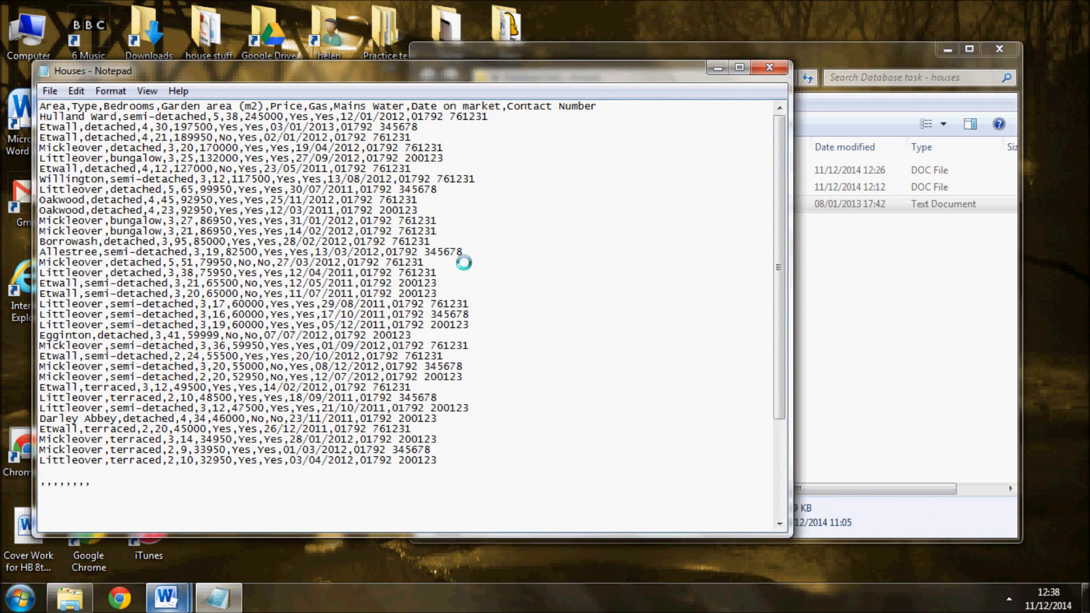
left_click(769, 67)
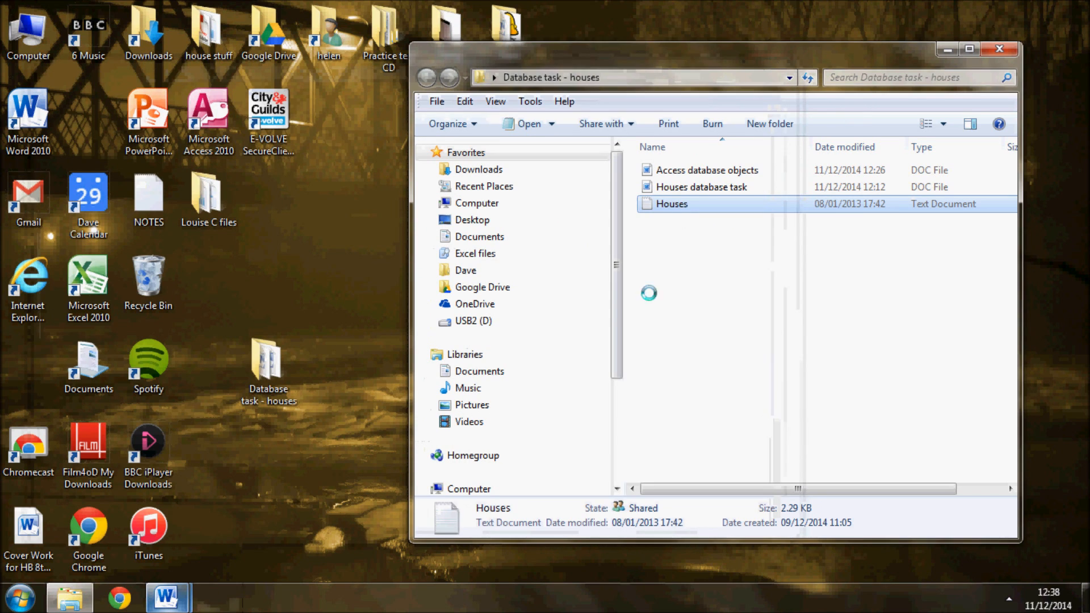
left_click(706, 328)
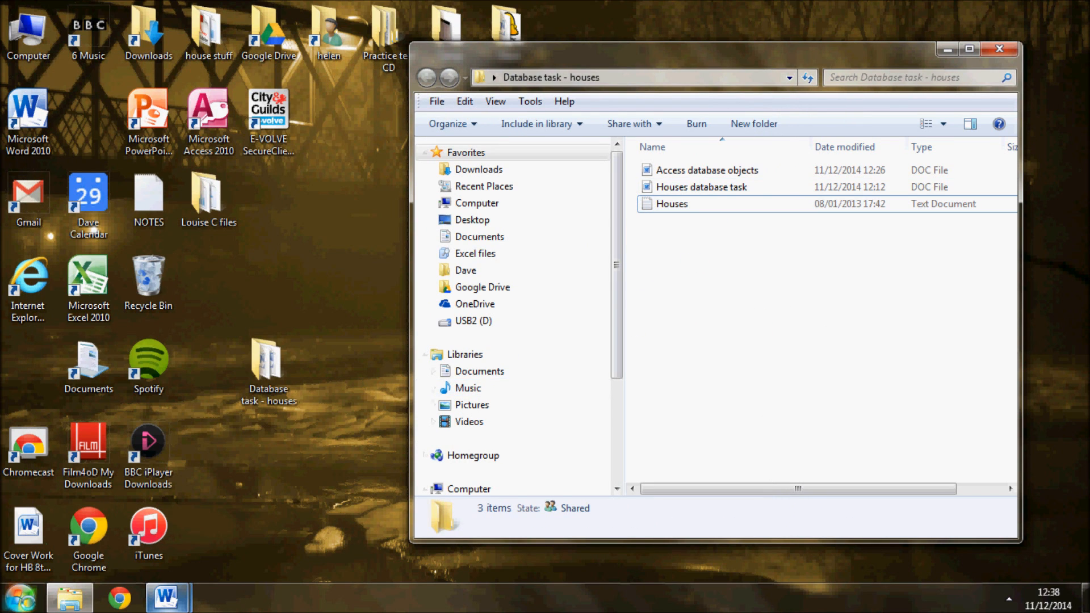
Start Microsoft Access and open the Houses text file from the Database task - houses desktop folder, with all file types listed
left_click(20, 598)
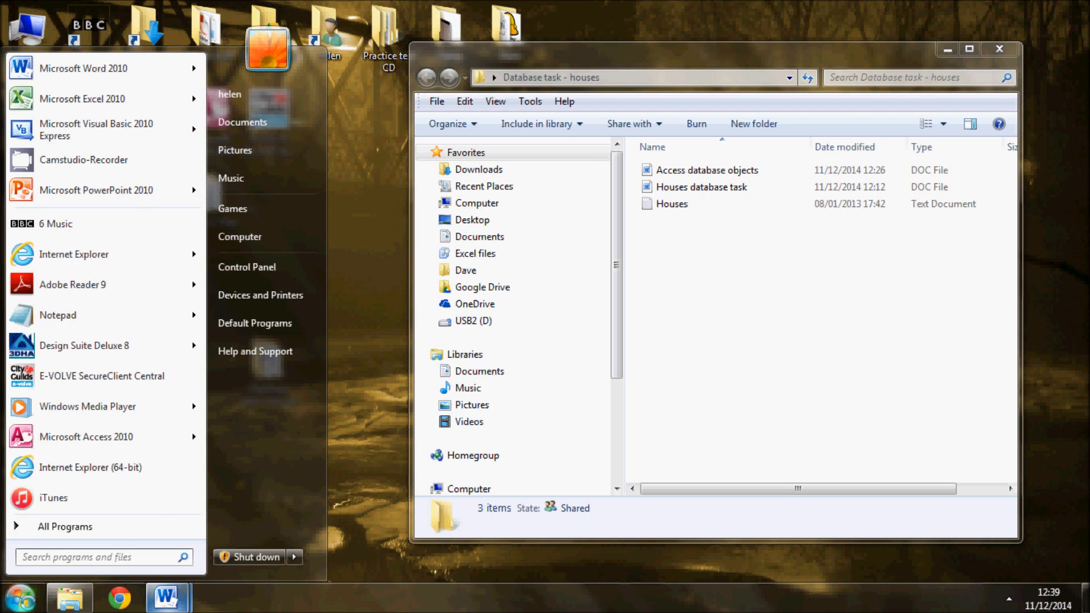
left_click(98, 447)
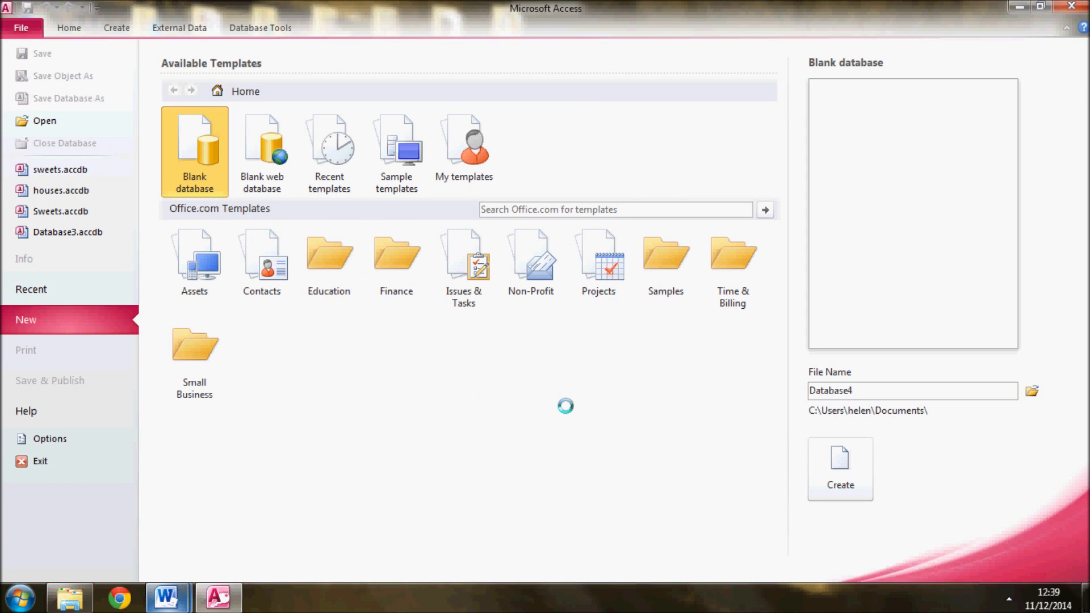
left_click(38, 122)
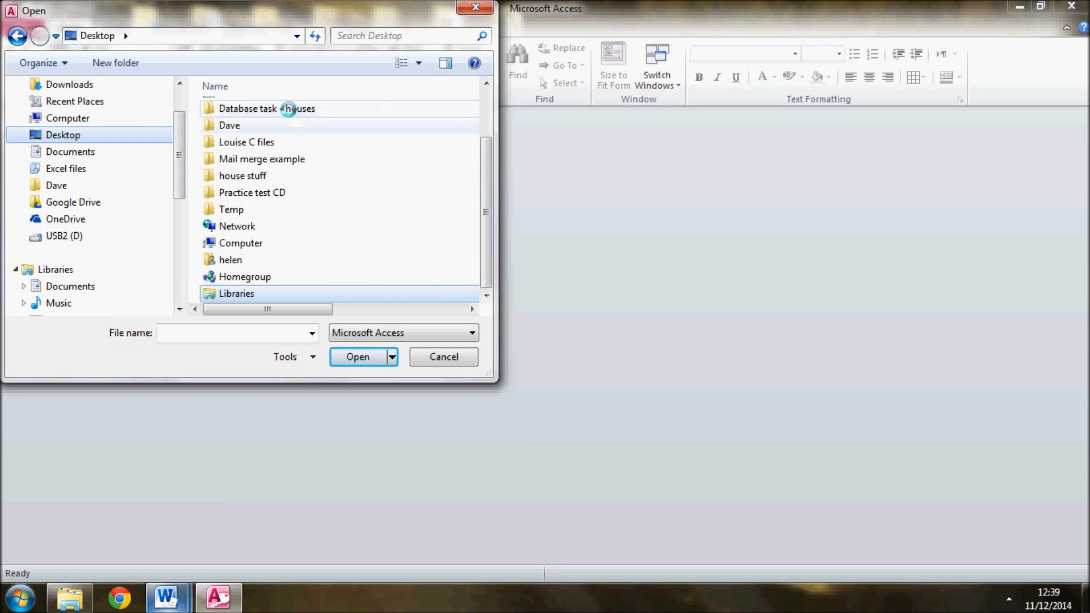
double_click(288, 109)
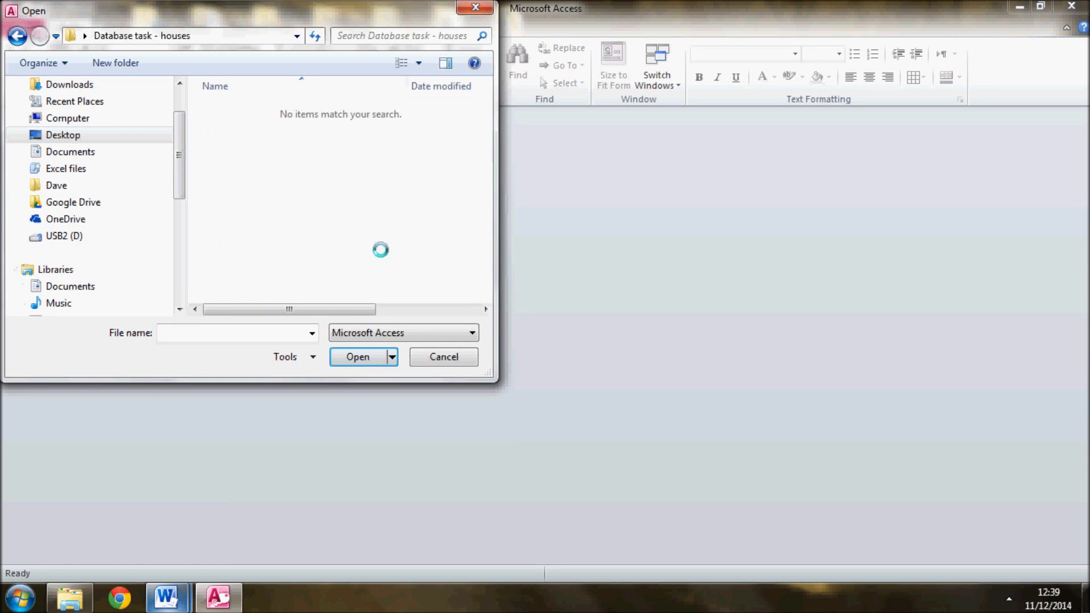
left_click(407, 333)
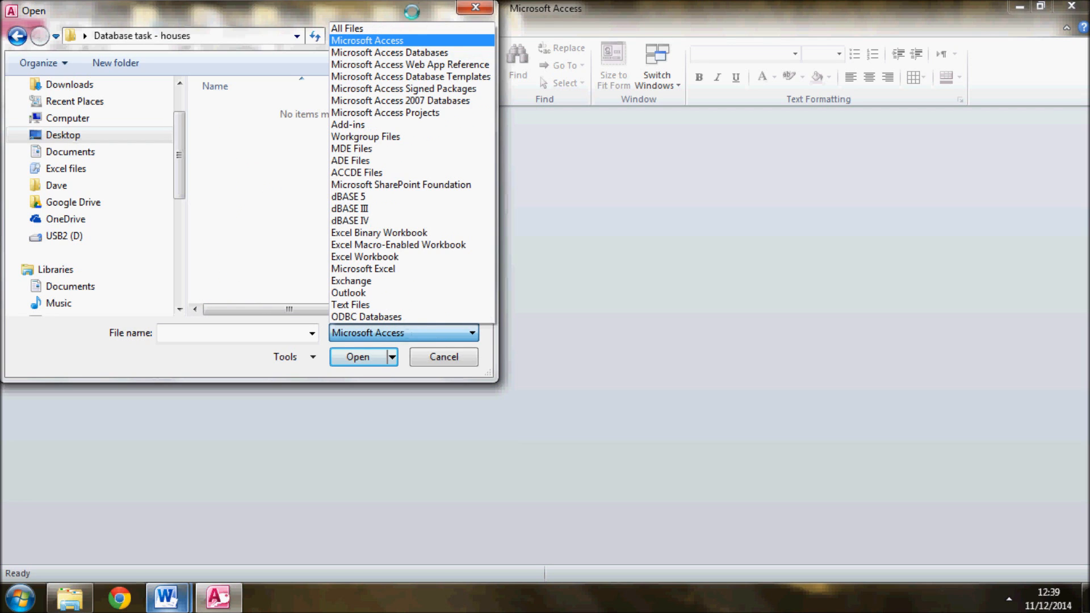
left_click(363, 28)
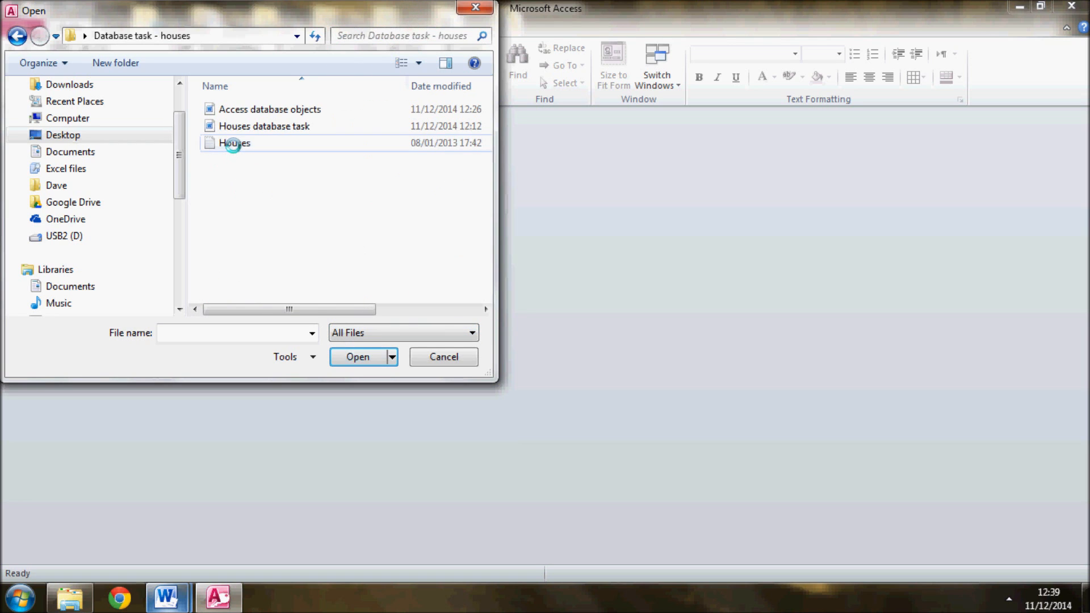
double_click(233, 143)
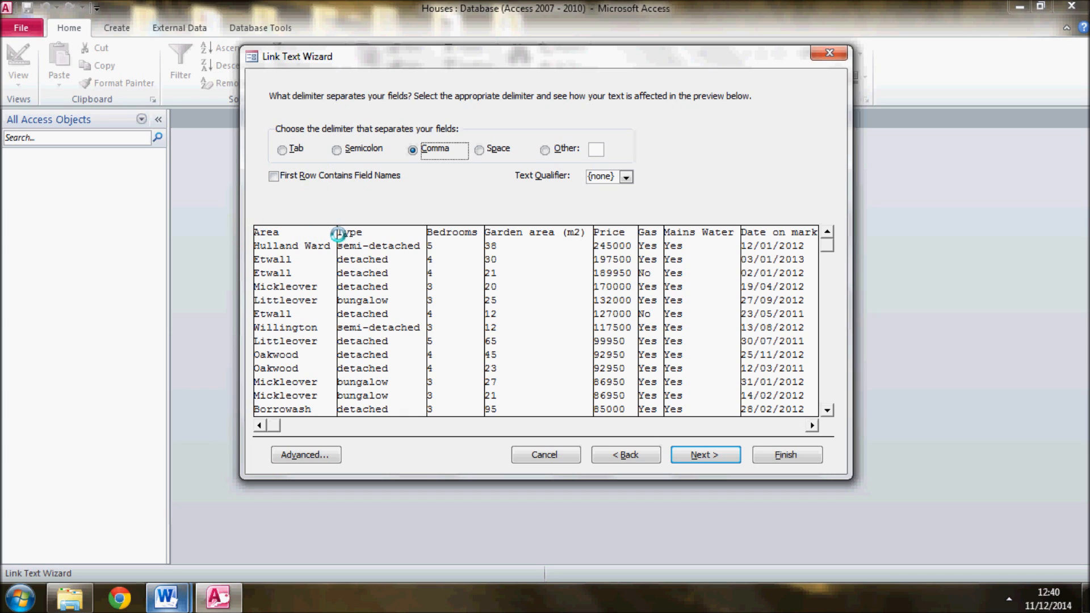
Specify that the first row of the comma-delimited houses data contains the field names
left_click(274, 176)
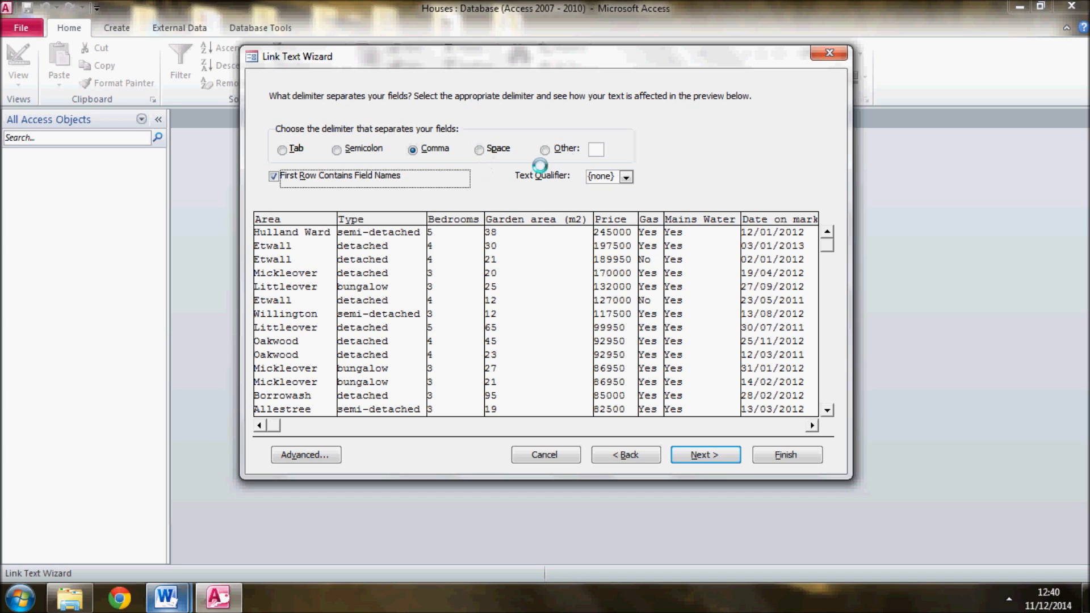
Try the double and single quote text qualifiers, and set the text qualifier back to {none}
left_click(624, 176)
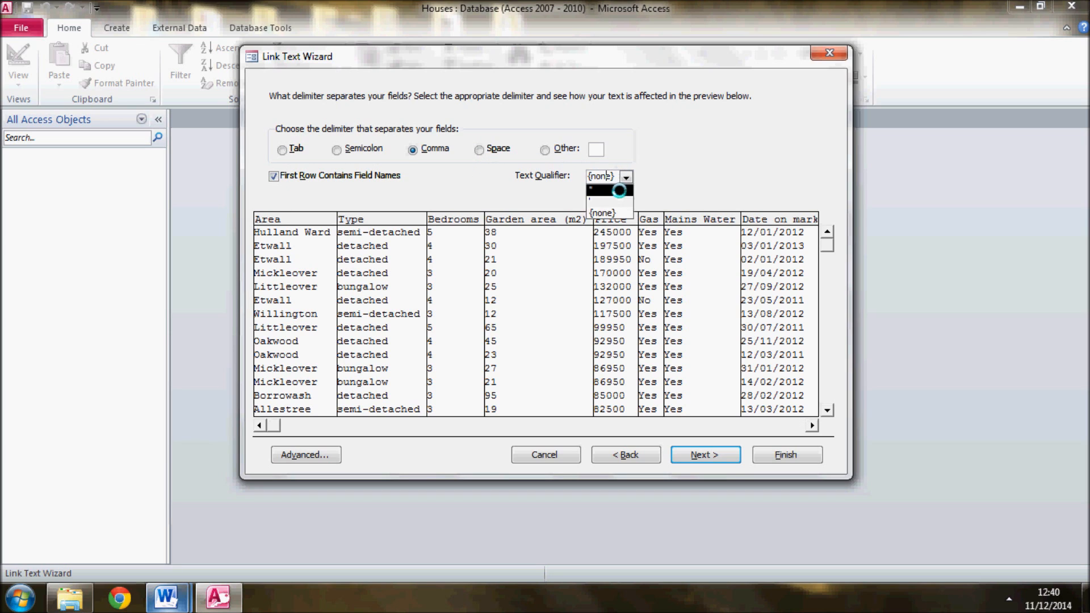
left_click(618, 190)
left_click(625, 177)
left_click(619, 203)
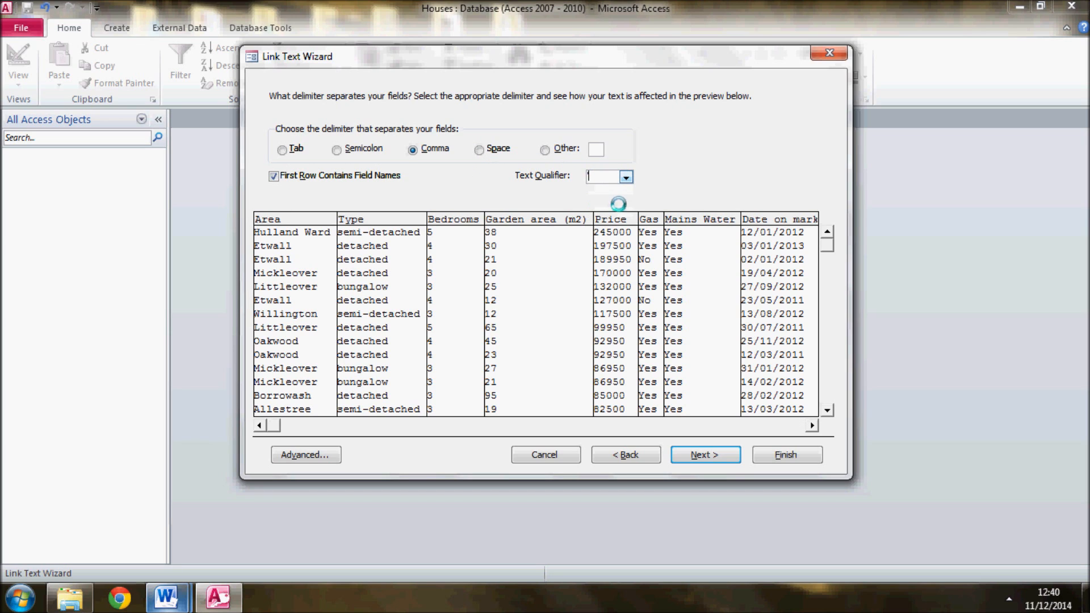
left_click(624, 177)
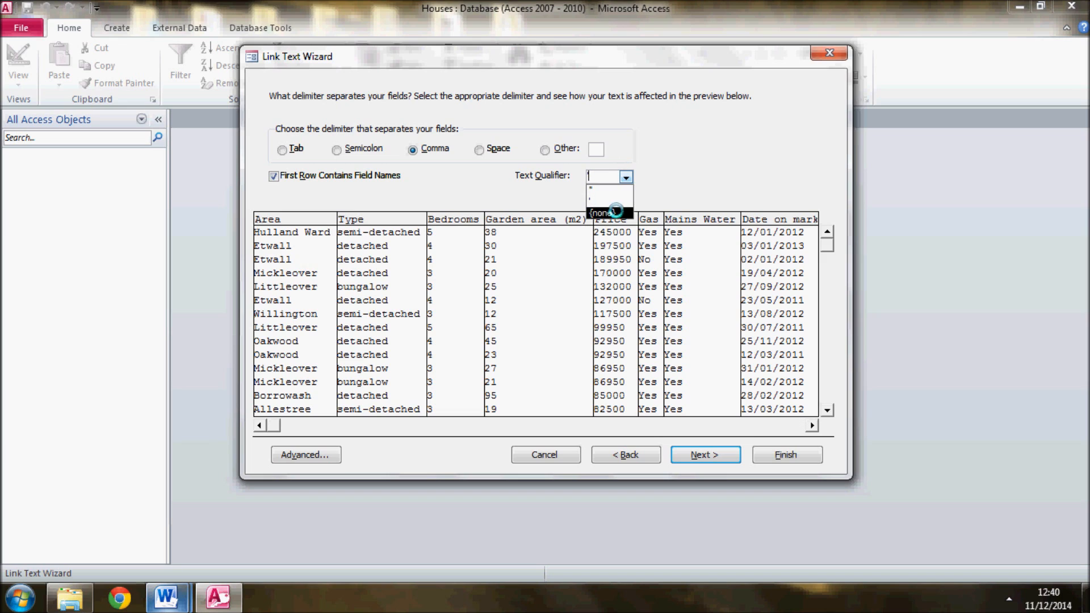
left_click(615, 211)
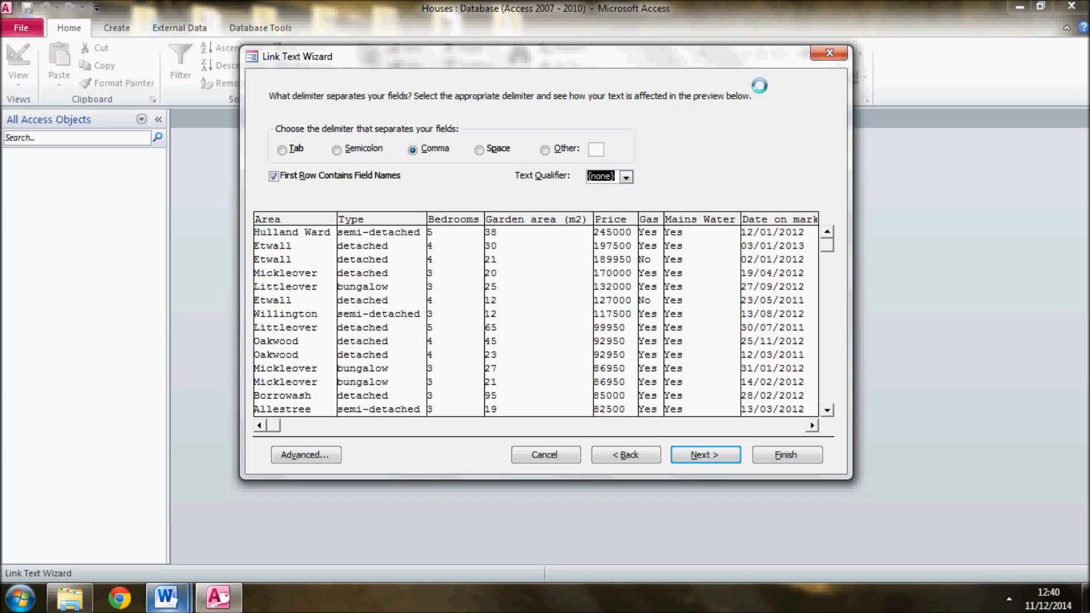
Continue to the field options, check the Type, Bedrooms and Garden area fields, and set the Price field's data type to Currency
left_click(704, 454)
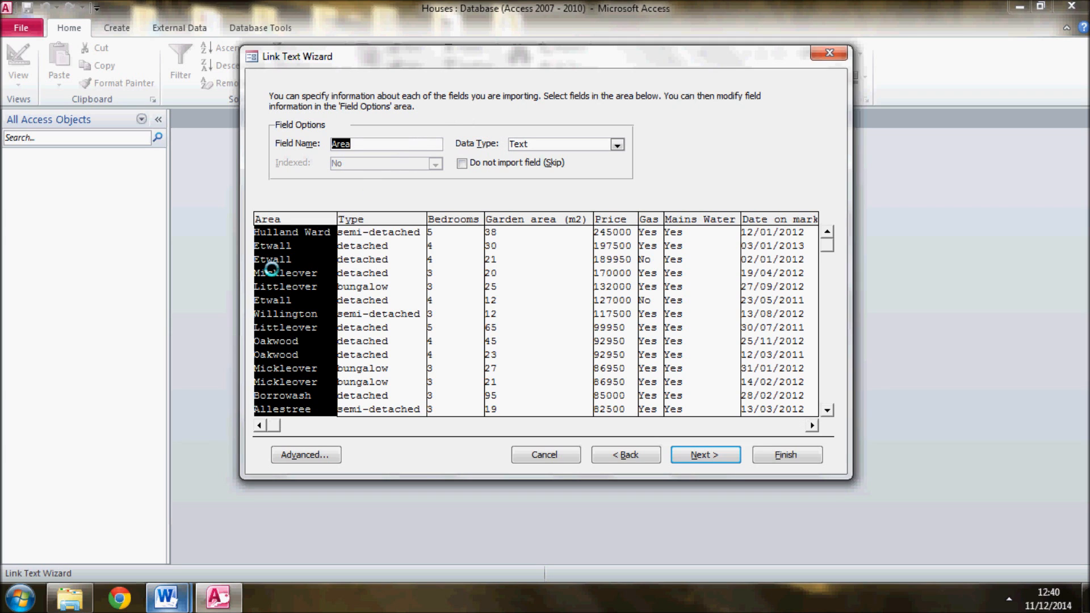
left_click(358, 273)
left_click(436, 262)
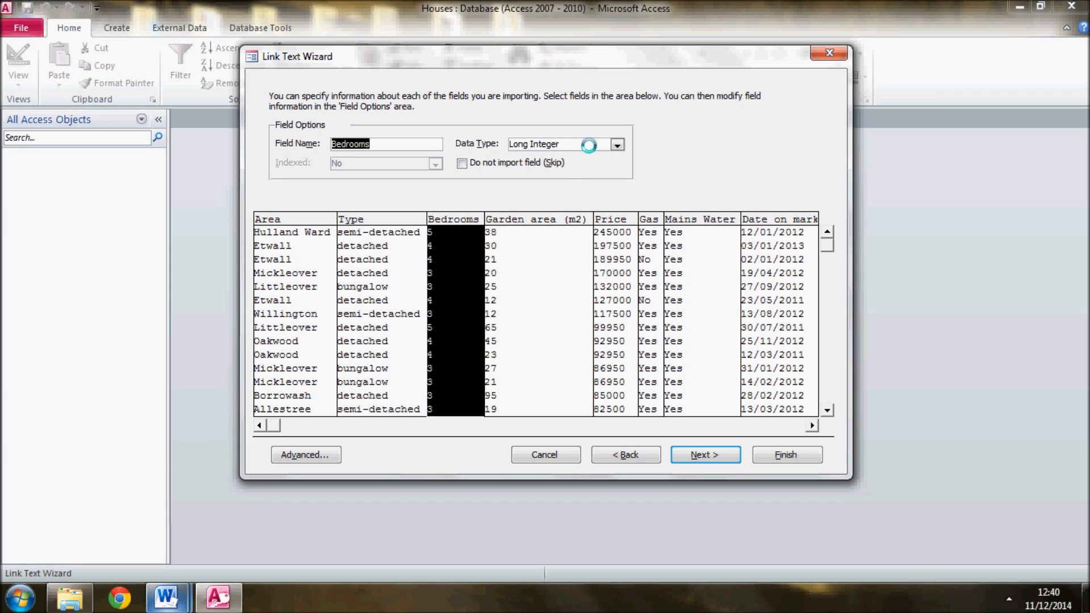
left_click(500, 268)
left_click(630, 254)
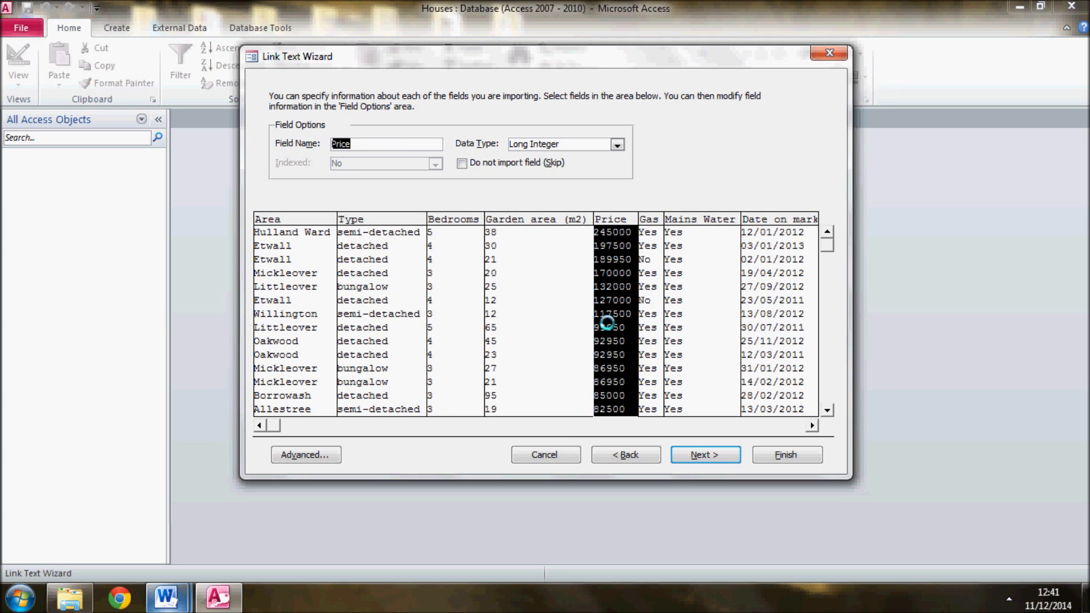
left_click(615, 146)
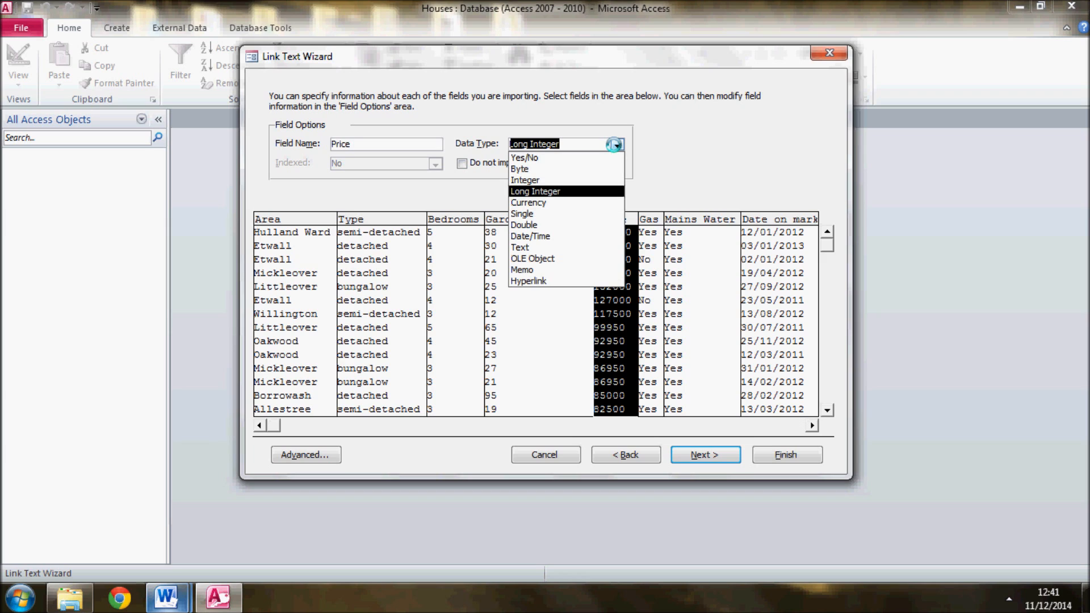
left_click(557, 203)
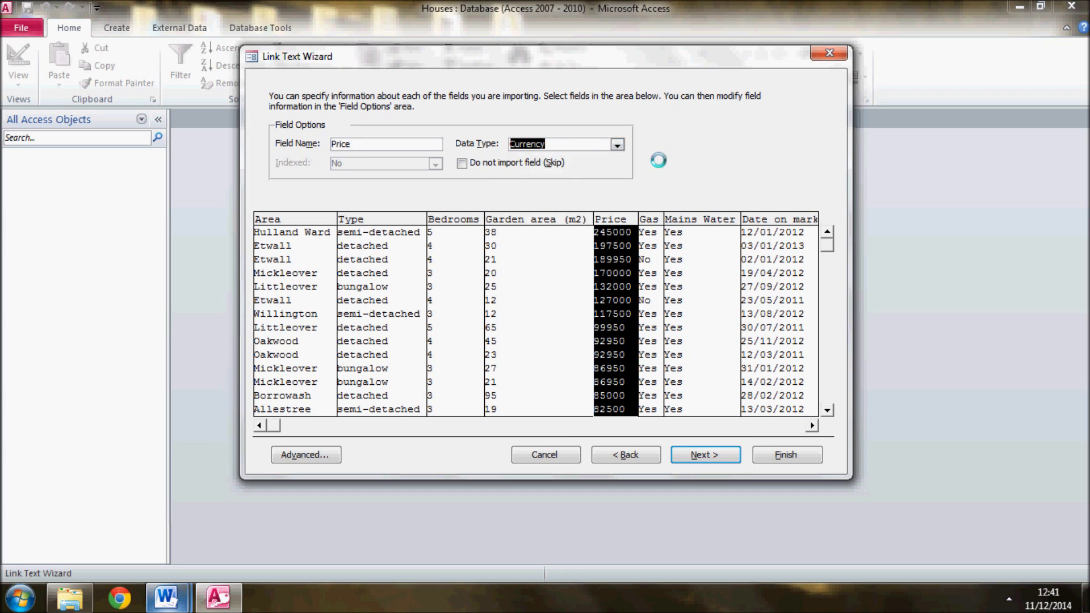
Set the data type of the Gas and Mains Water fields to Yes/No
left_click(654, 234)
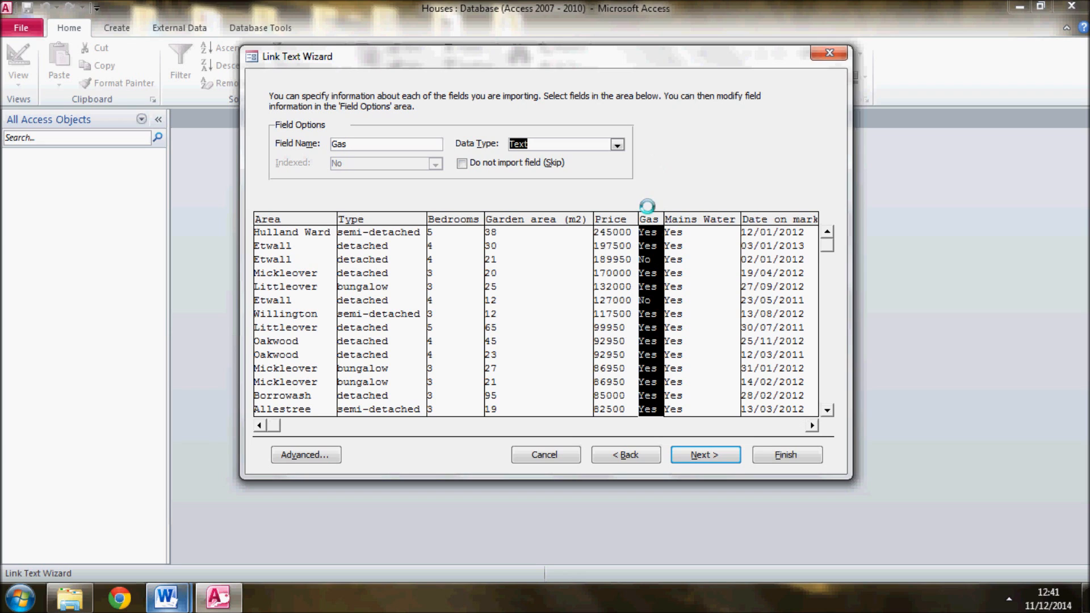
left_click(617, 146)
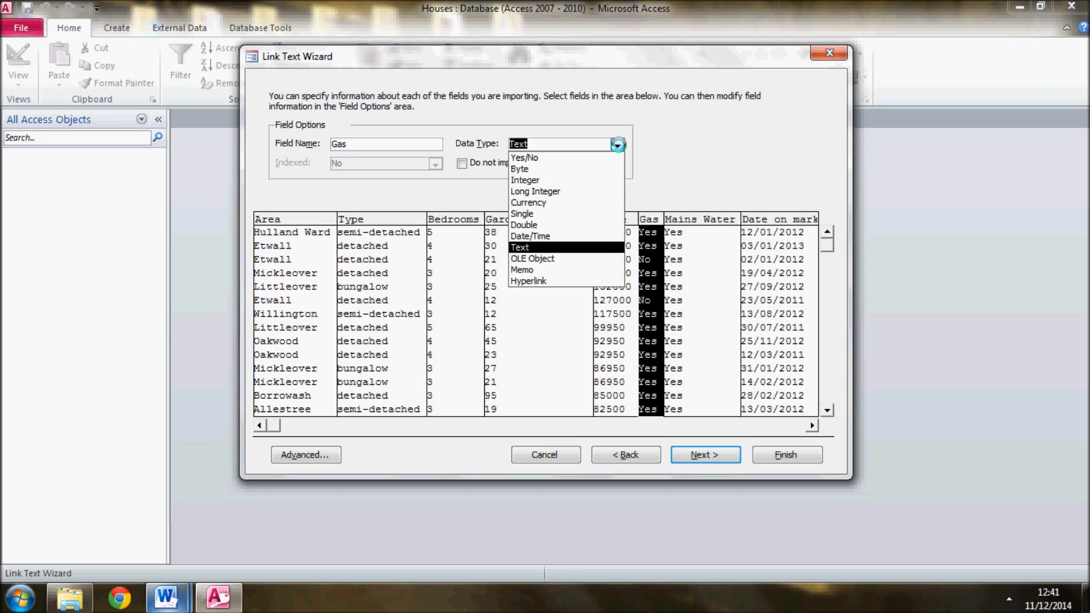
left_click(584, 158)
left_click(677, 237)
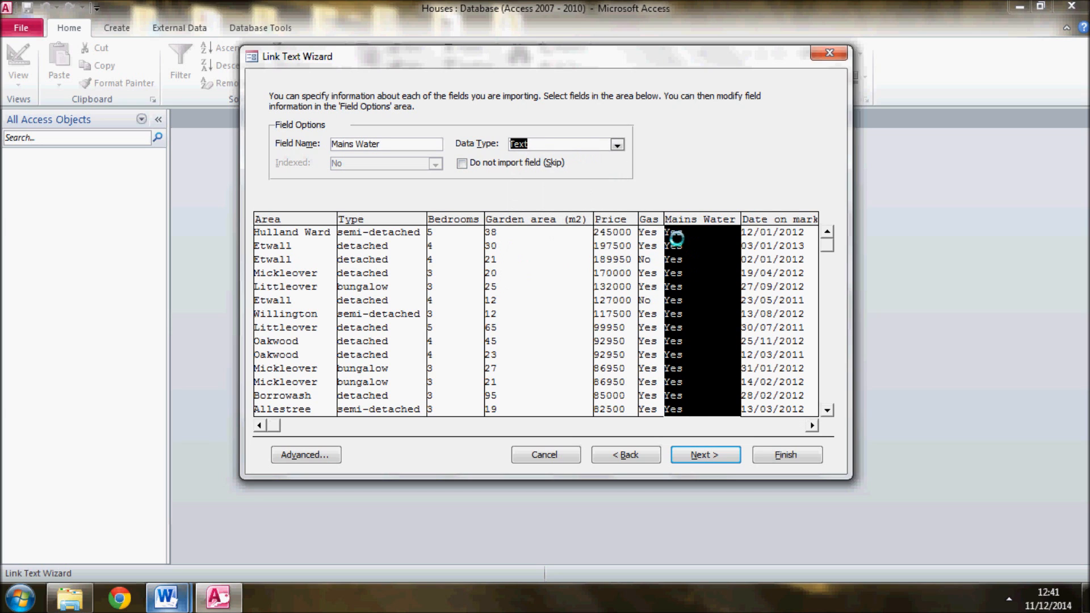
left_click(616, 145)
left_click(588, 158)
Check the data types assigned to the Date on market and Contact Number fields
left_click(774, 233)
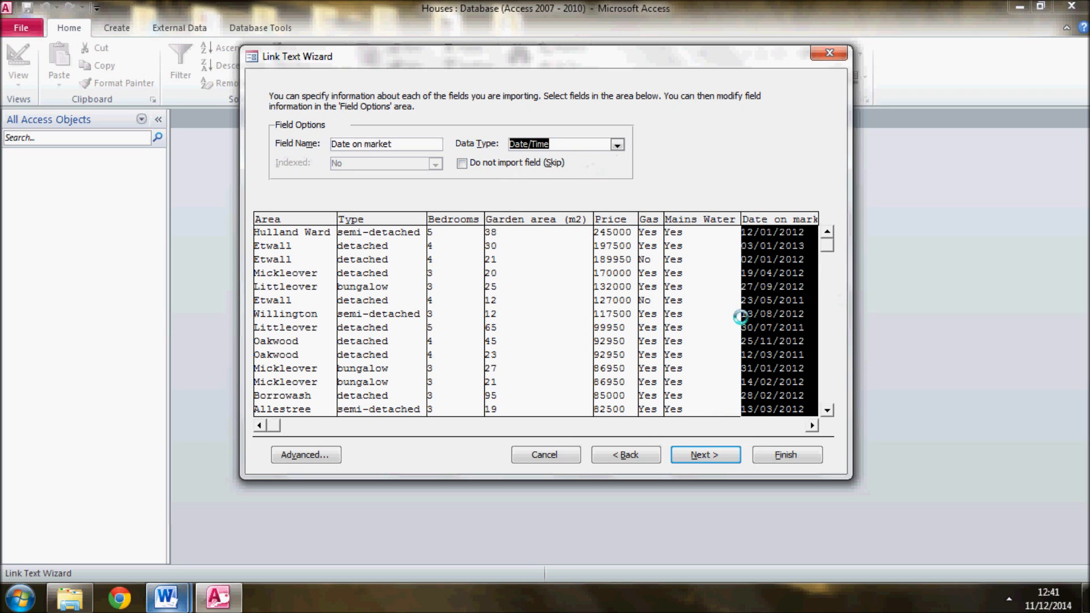
left_click(650, 424)
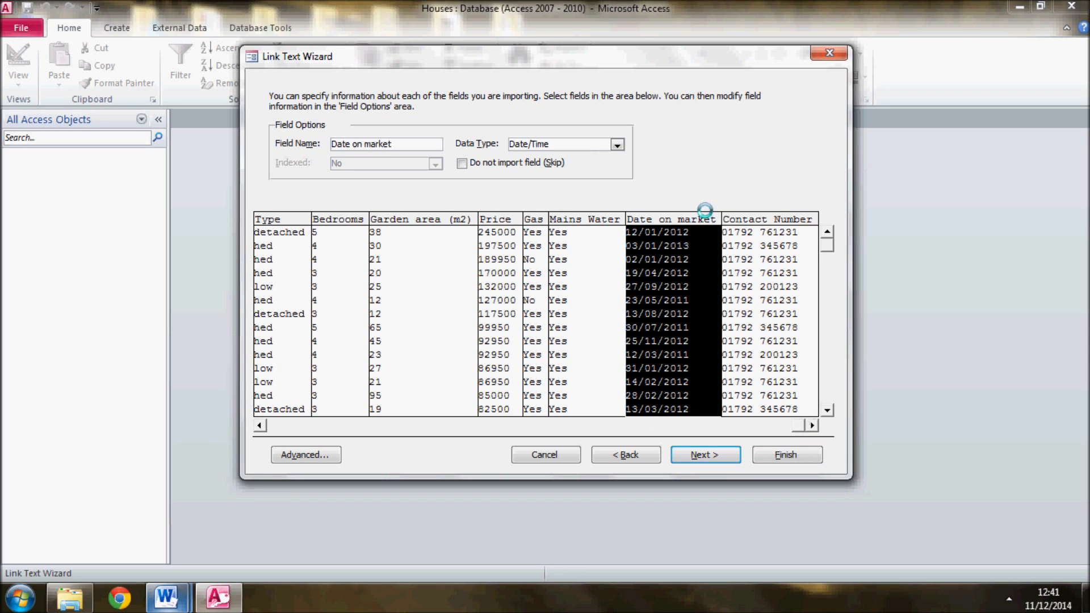
left_click(751, 233)
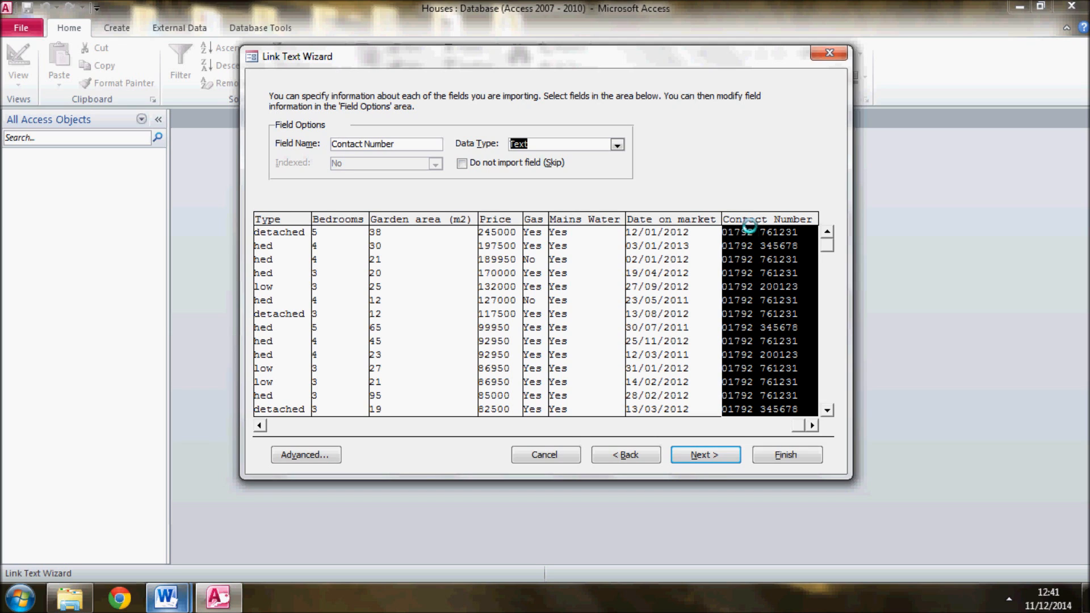
Review the data types available for the Contact Number field and keep it as Text
left_click(766, 274)
left_click(618, 145)
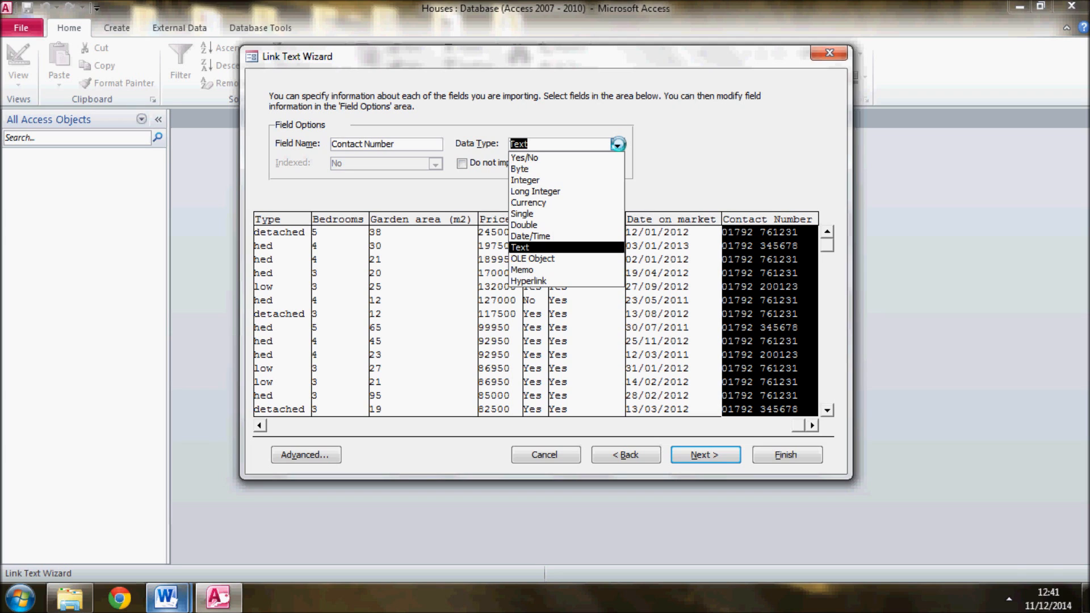
left_click(617, 145)
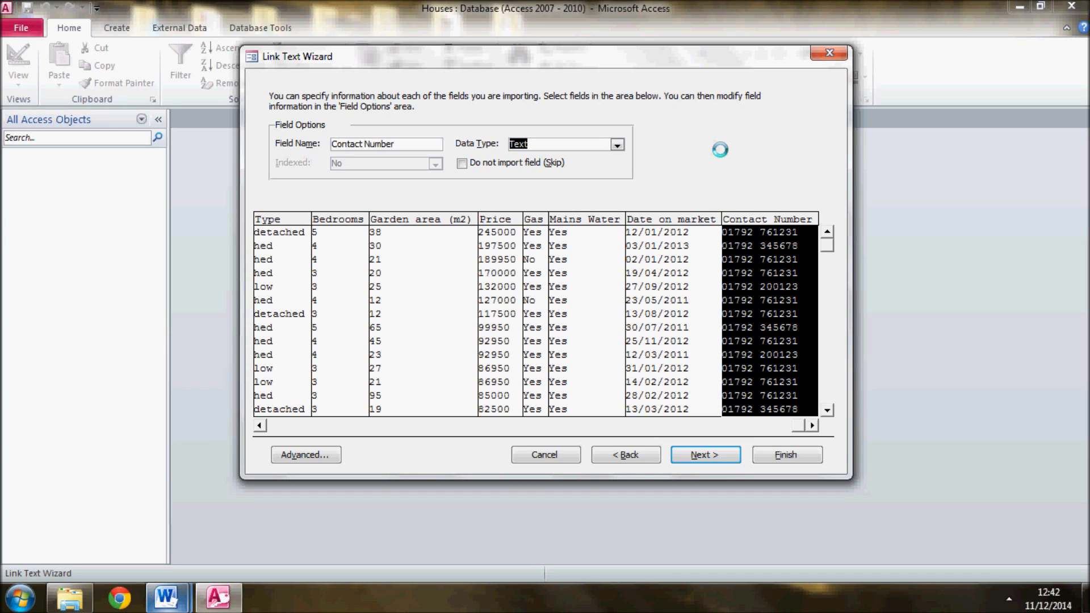
left_click(750, 237)
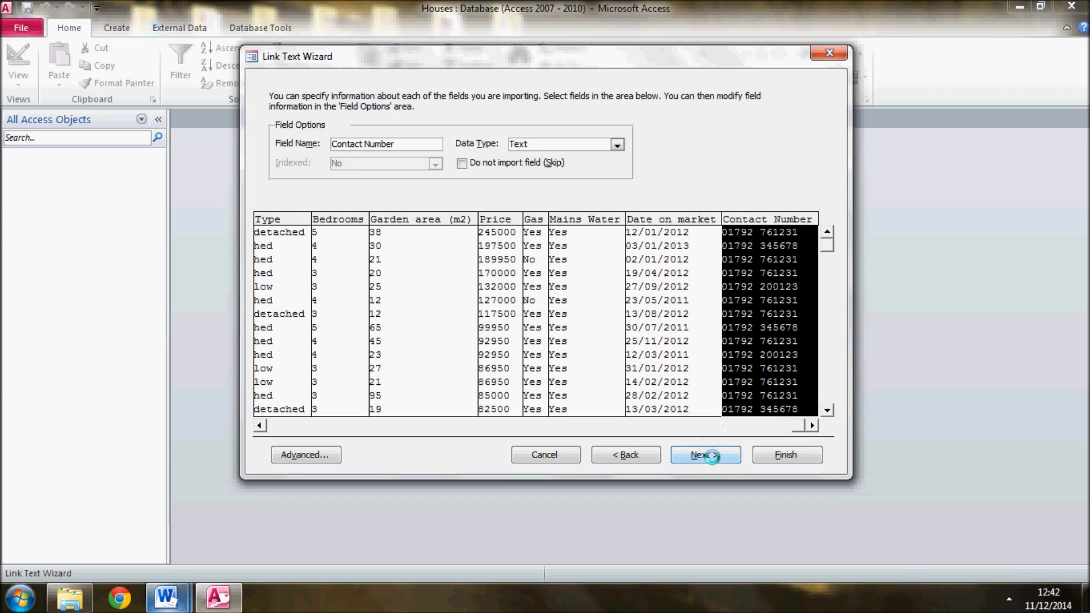
Finish linking the text file with Houses as the linked table name, and dismiss the completion message
left_click(710, 454)
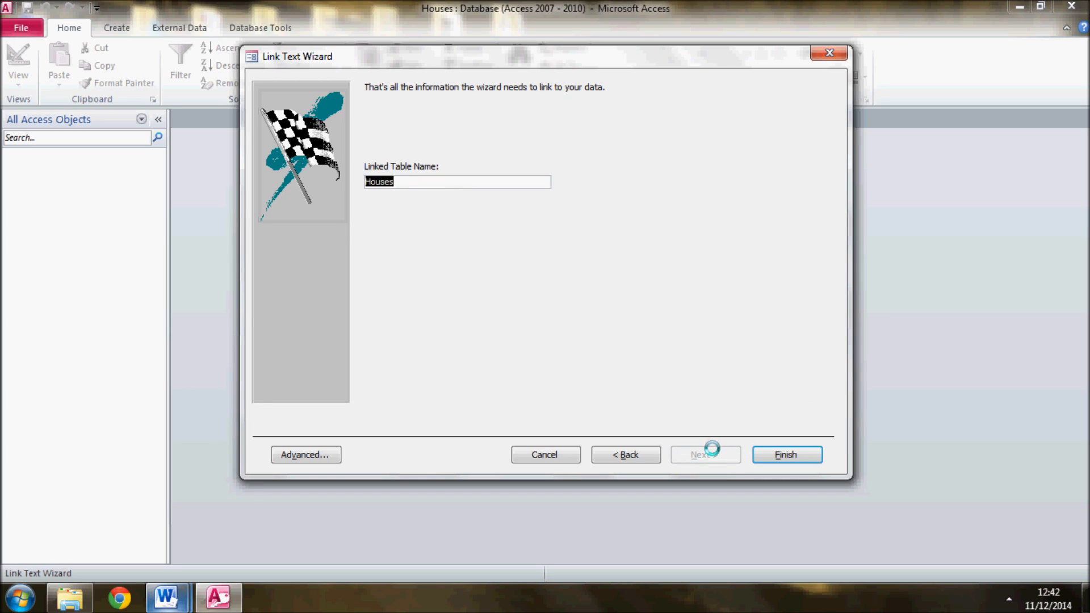
left_click(445, 178)
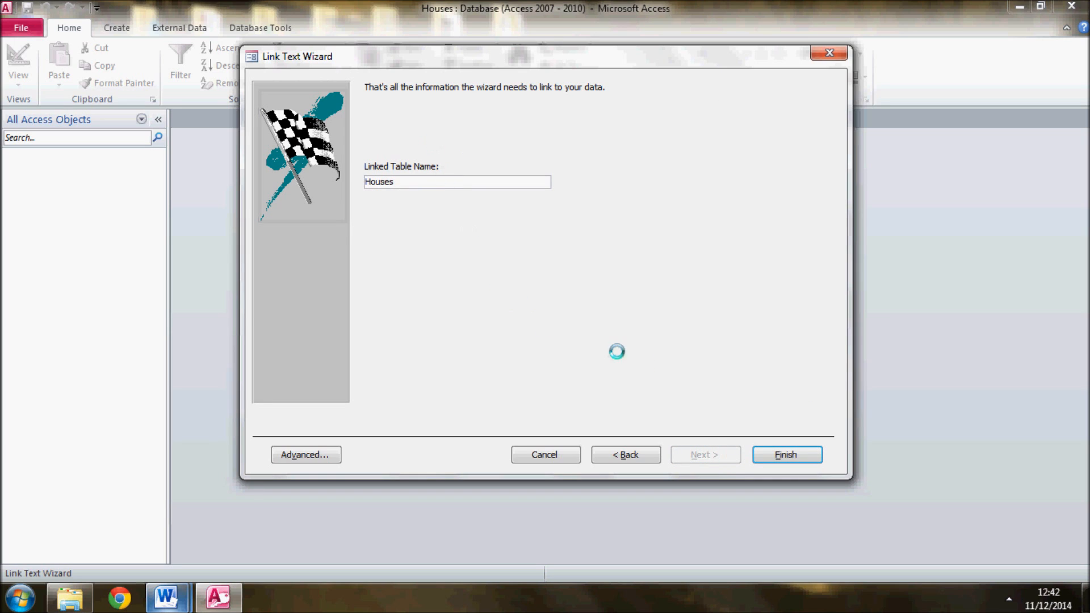
left_click(790, 453)
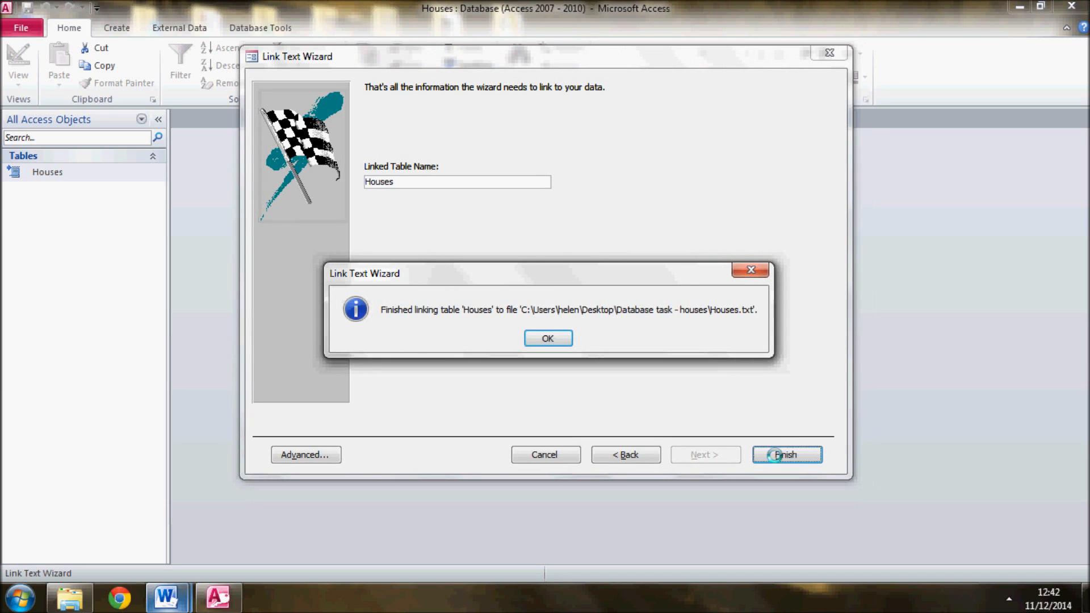
left_click(542, 337)
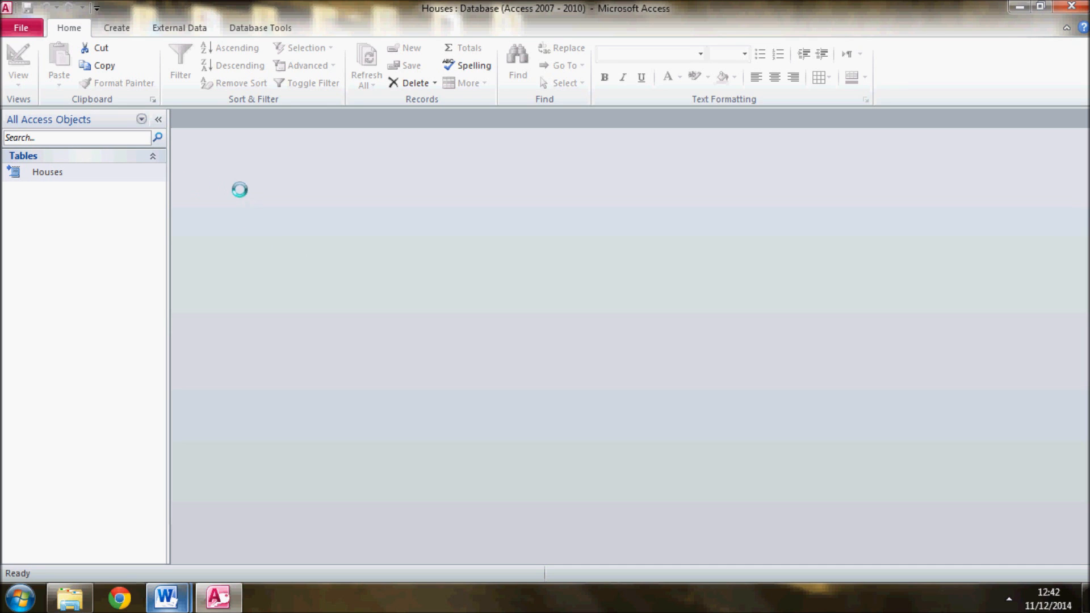
Open the linked Houses table and display it in Design View to check its field data types
left_click(44, 172)
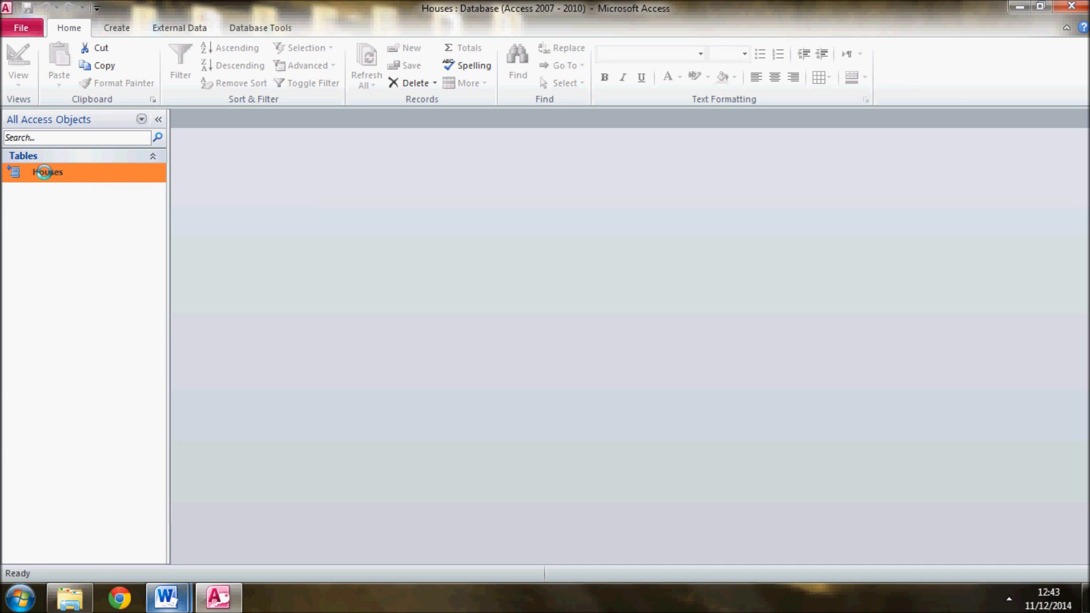
double_click(44, 172)
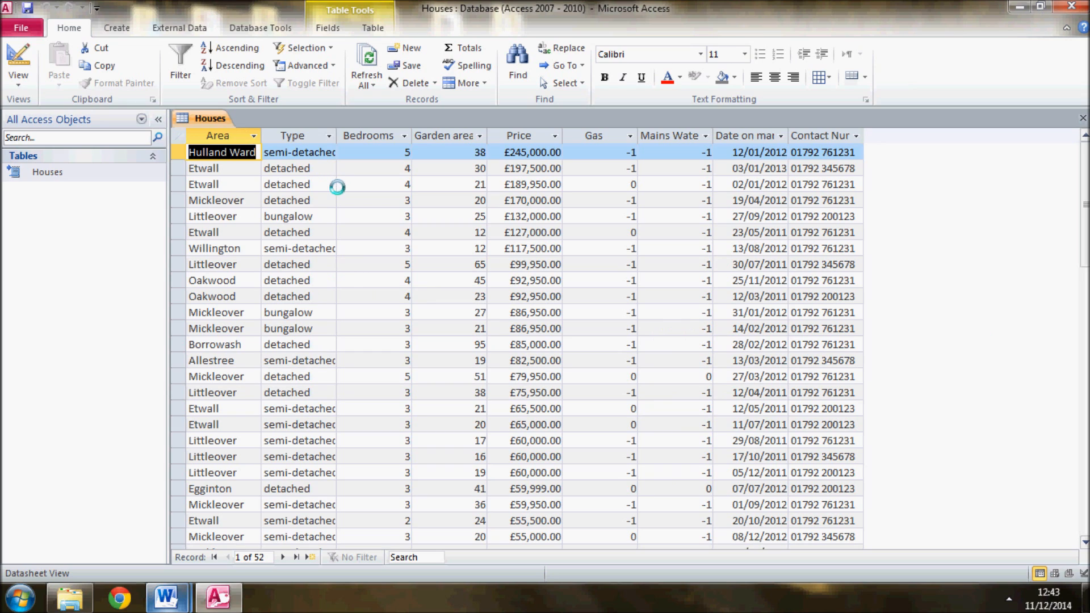
right_click(197, 117)
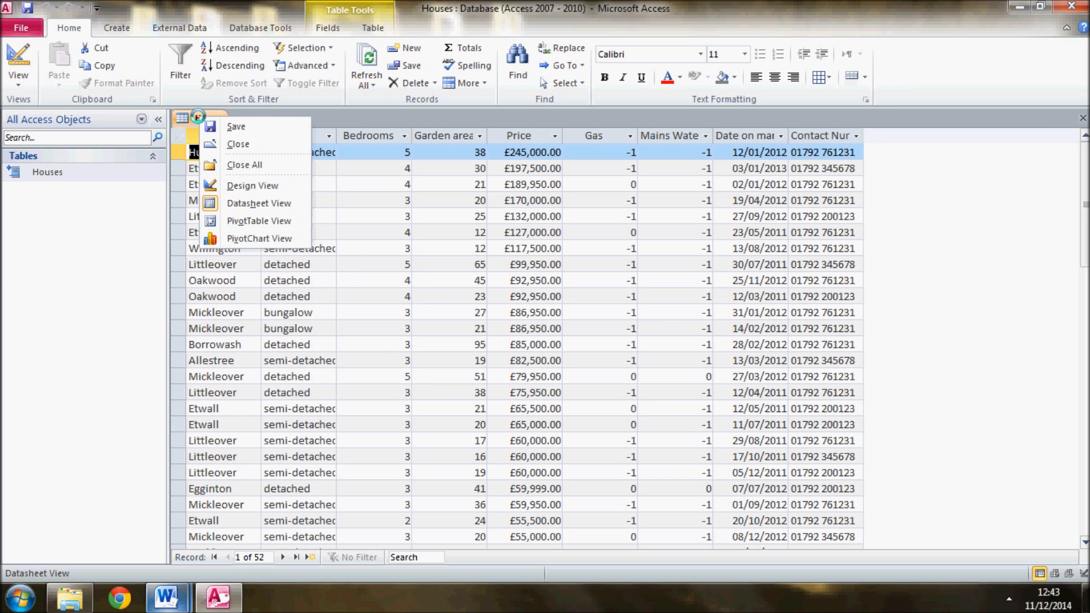
left_click(254, 185)
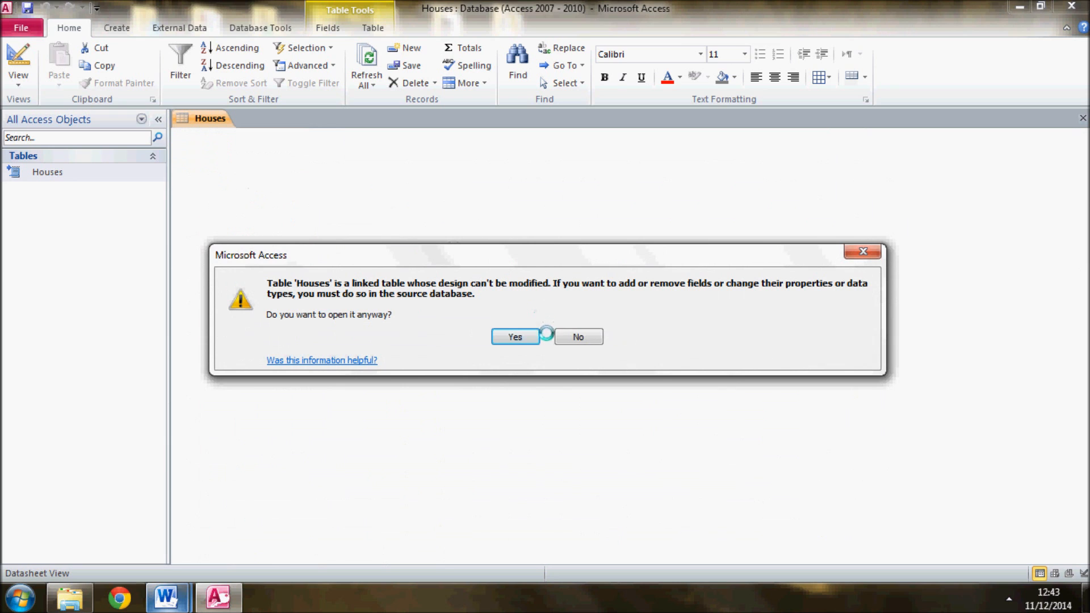
left_click(516, 337)
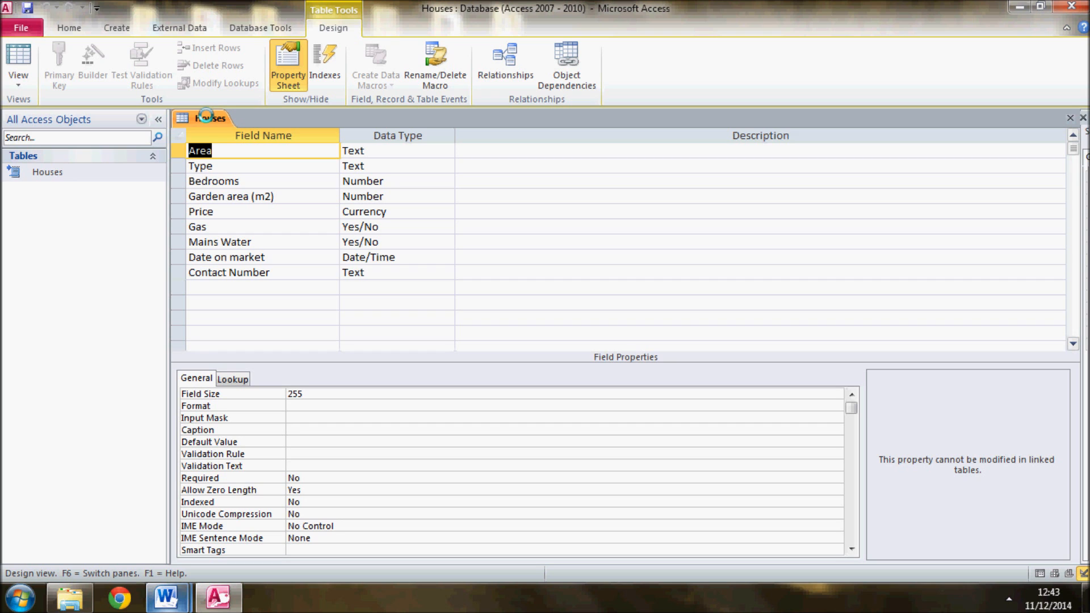
Save the database as Houses in the Database task - houses folder, replacing the existing file, and enable its content
left_click(21, 28)
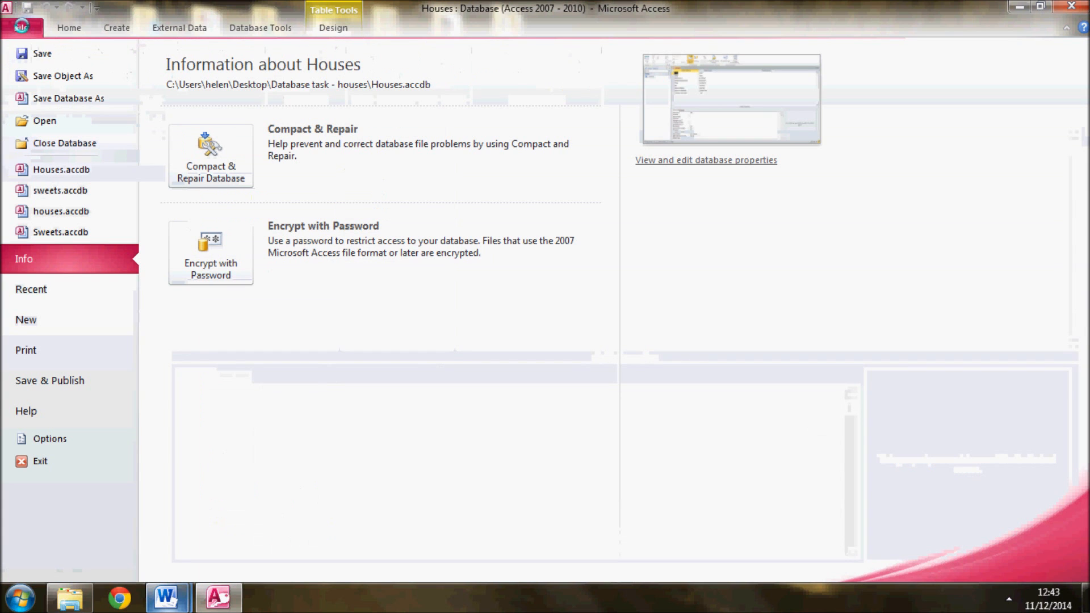
left_click(62, 99)
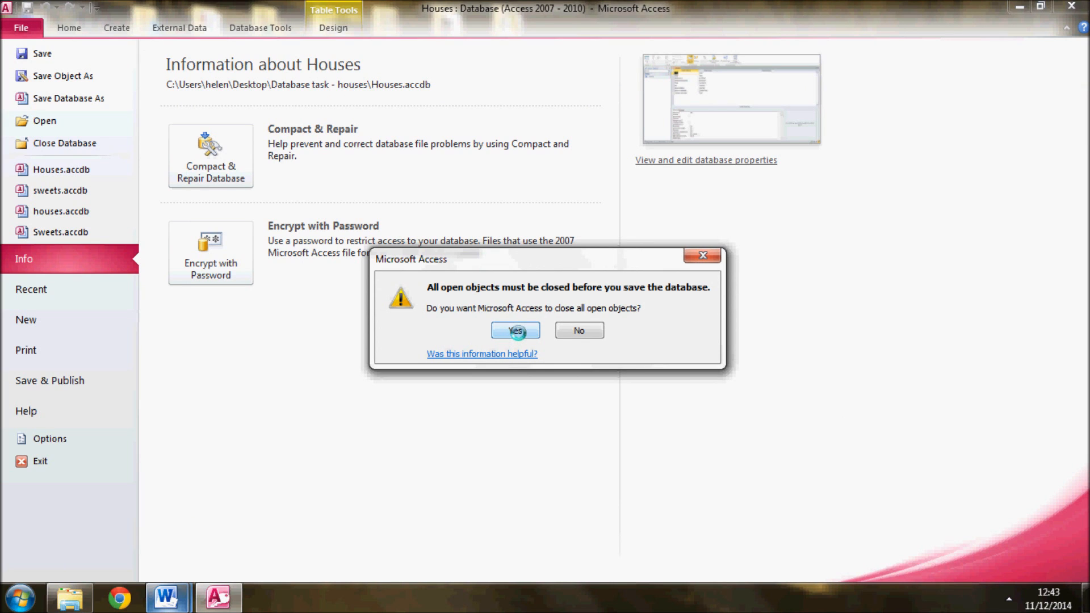
left_click(515, 330)
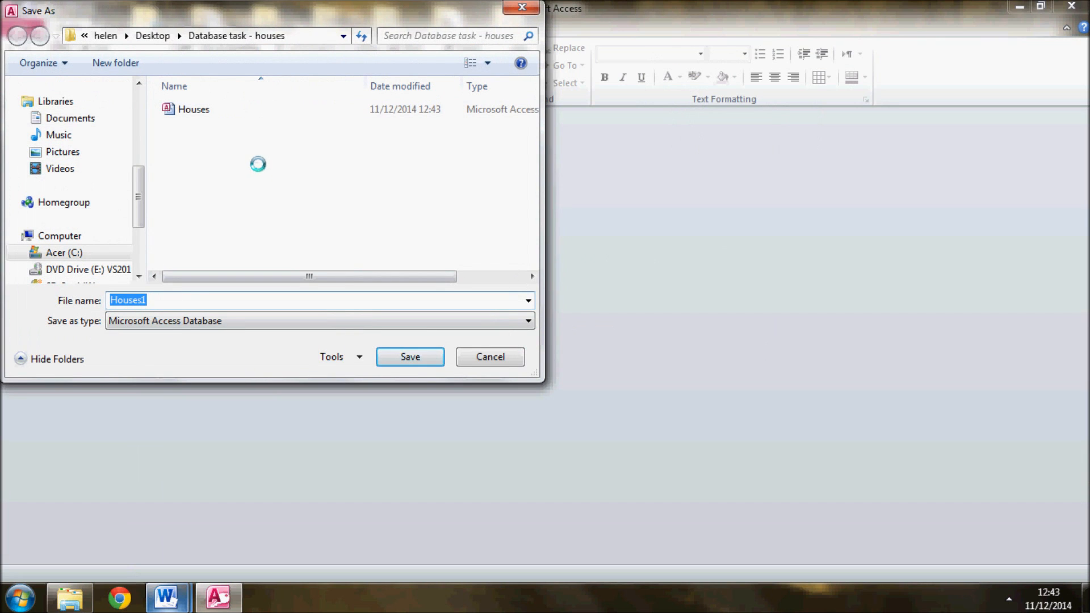
left_click(216, 109)
left_click(420, 359)
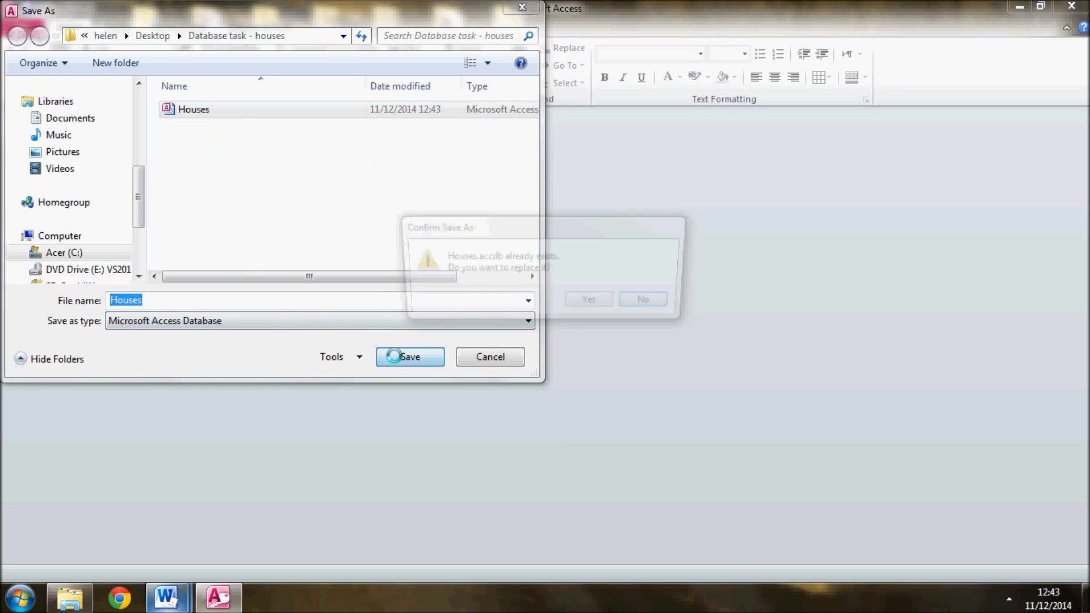
left_click(593, 302)
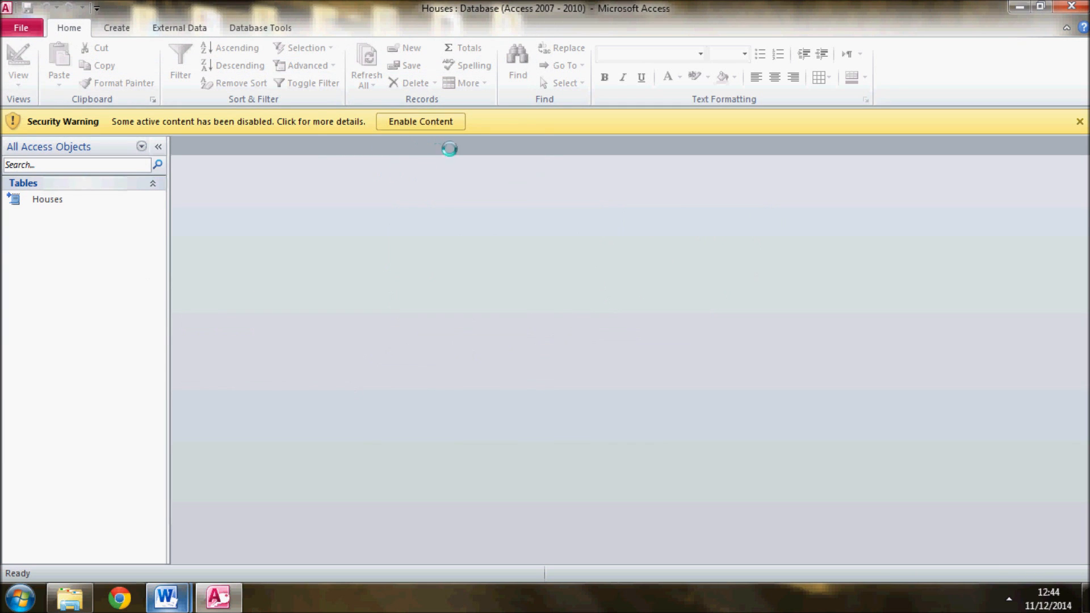
left_click(413, 123)
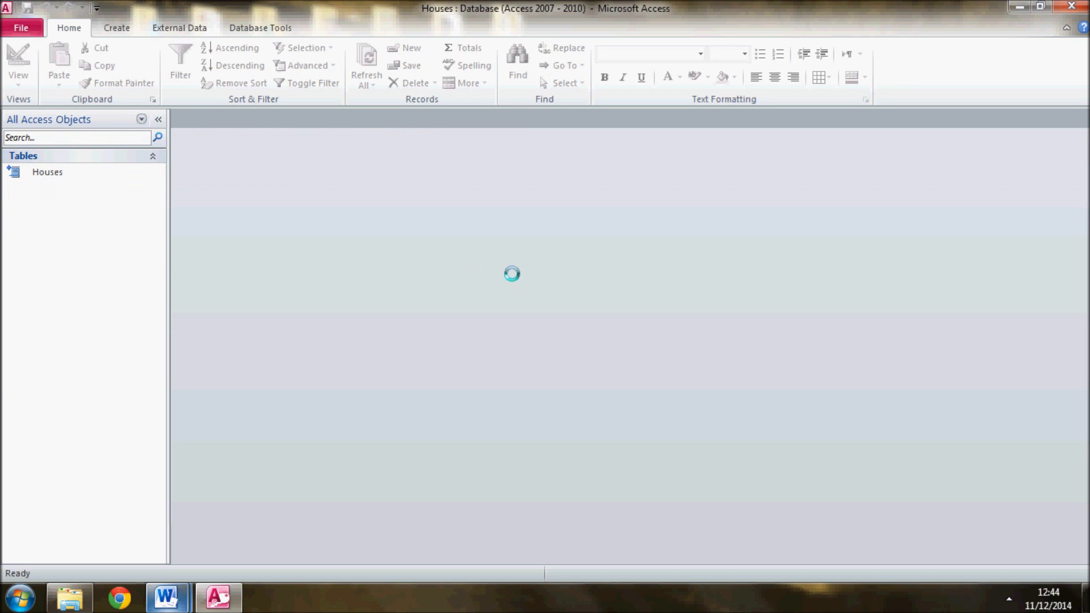
Reopen the Houses table, read the query requirements in the Word task document, and return to Access
left_click(52, 173)
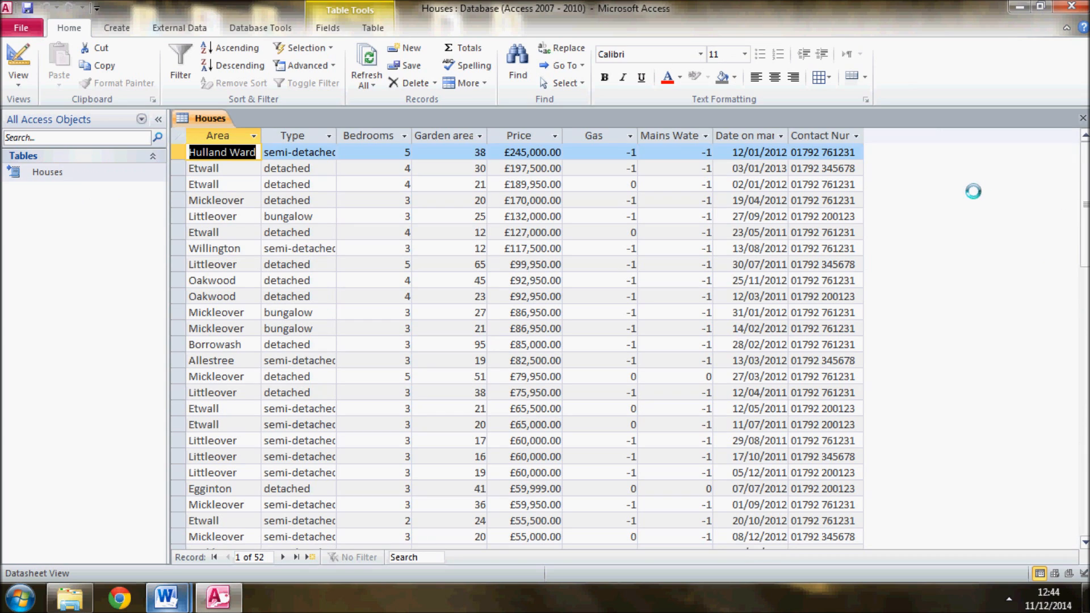
left_click(308, 153)
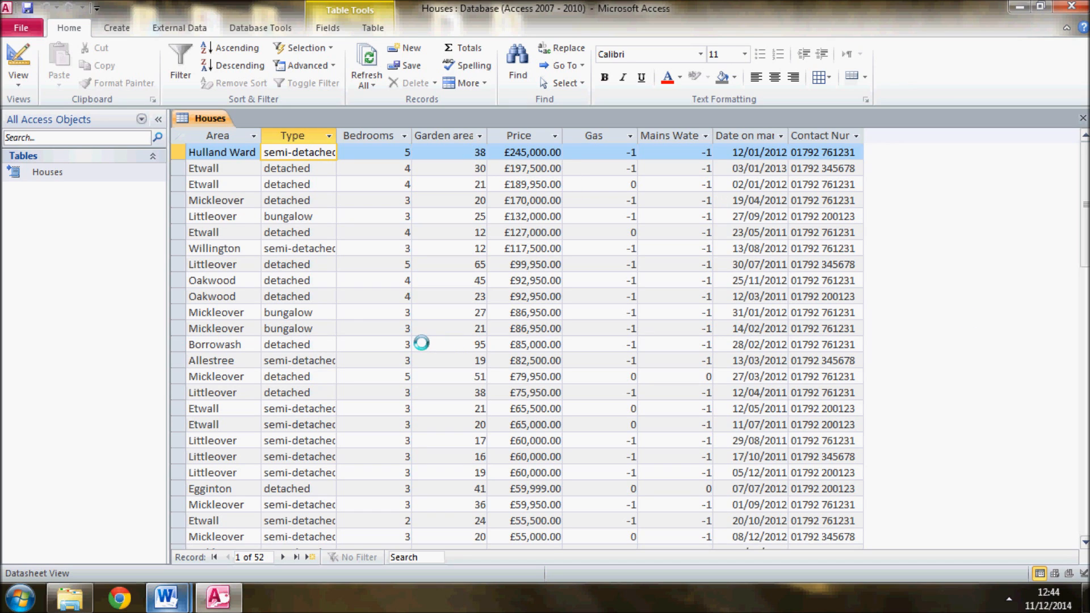
key("alt+Tab")
key("alt+Tab")
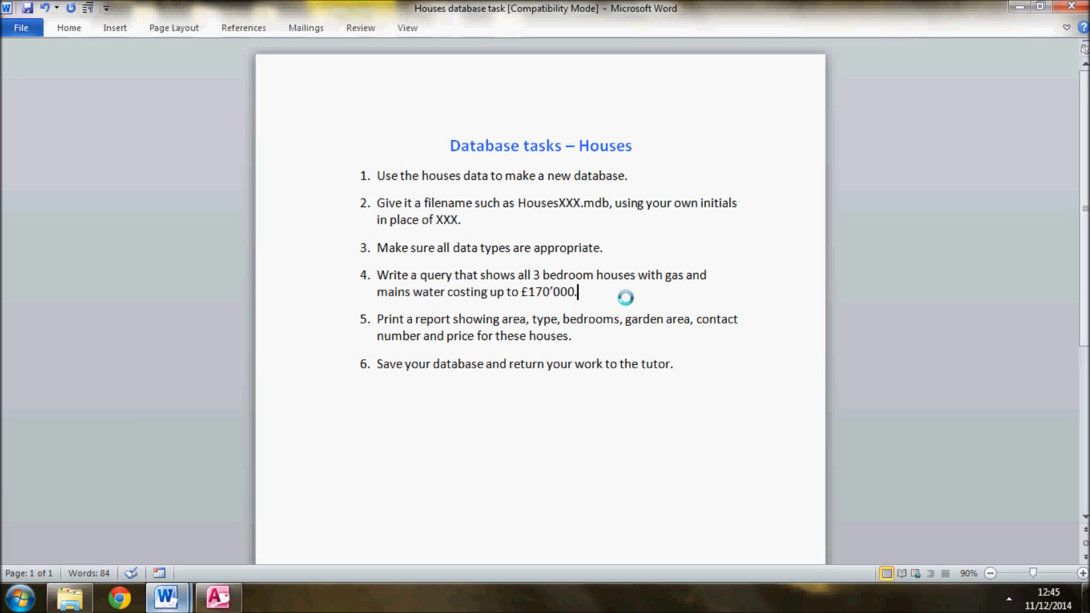
key("alt+Tab")
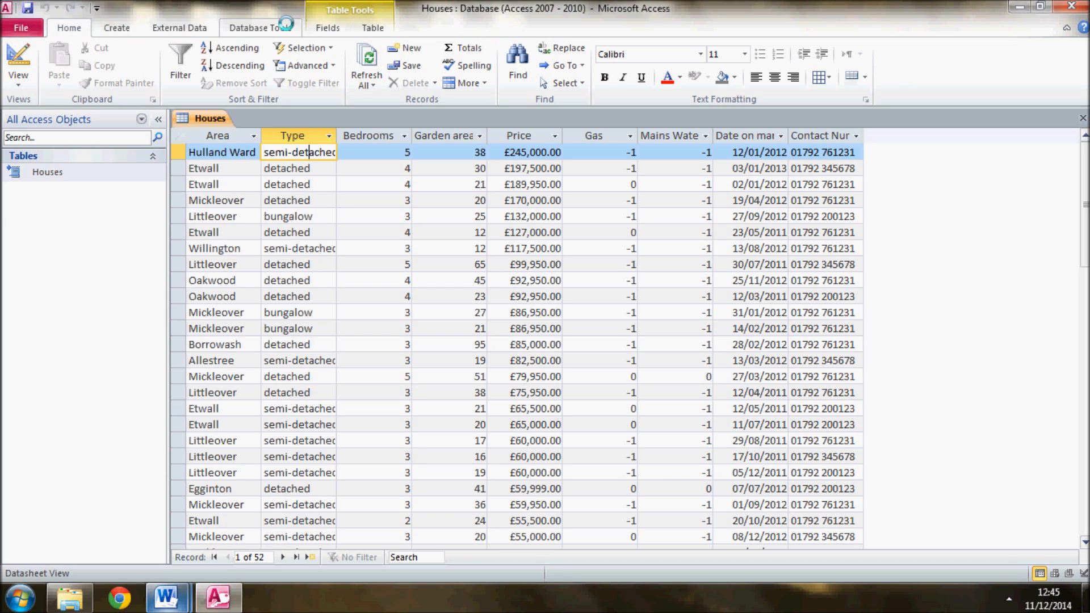
Start a simple query with the wizard, based on the Houses table and including all of its fields
left_click(121, 28)
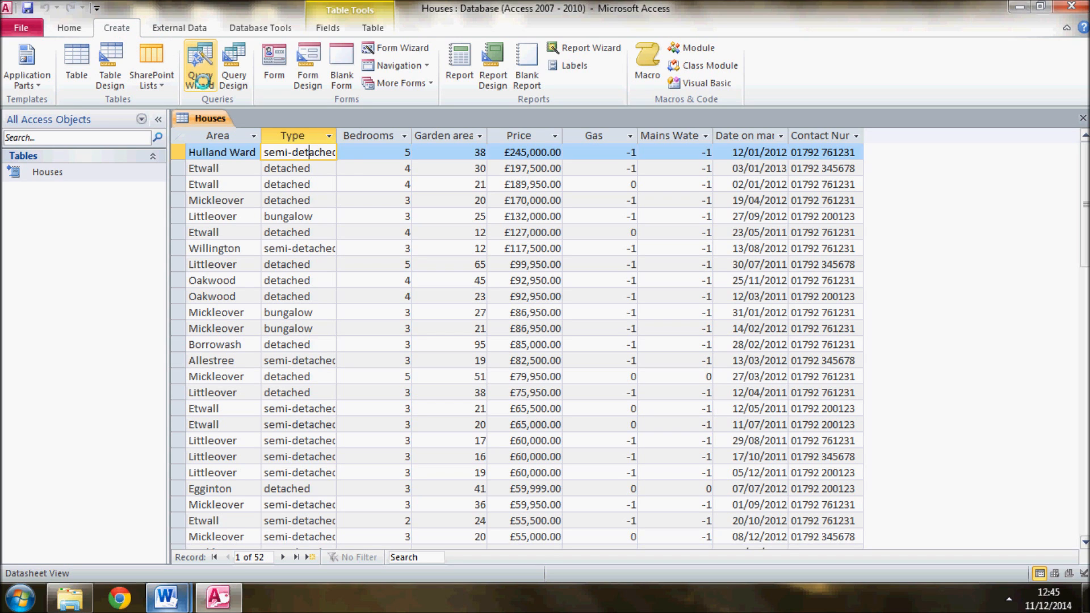
left_click(202, 81)
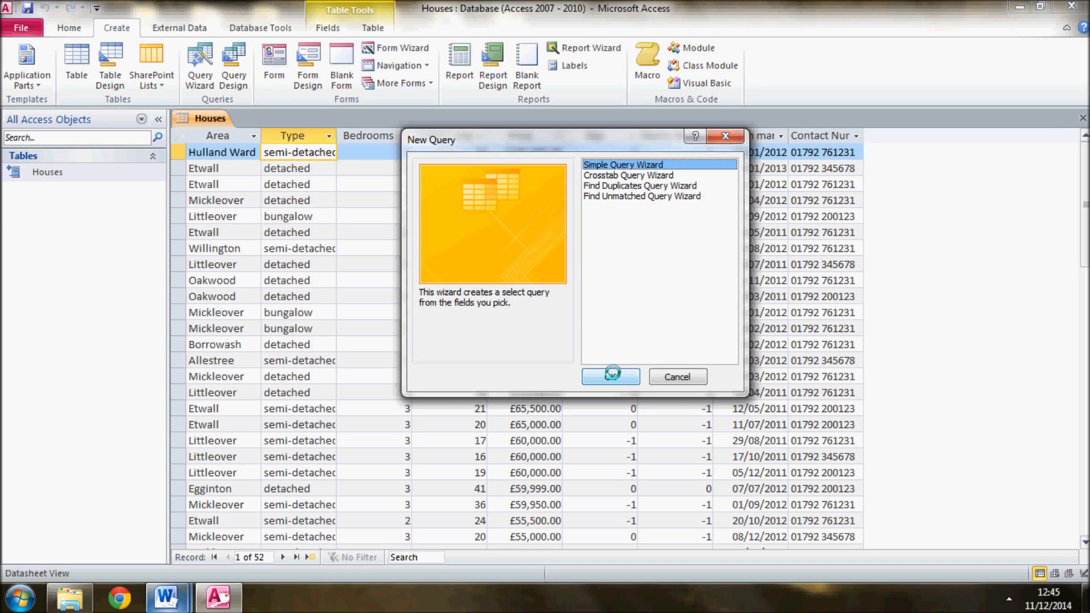
left_click(612, 375)
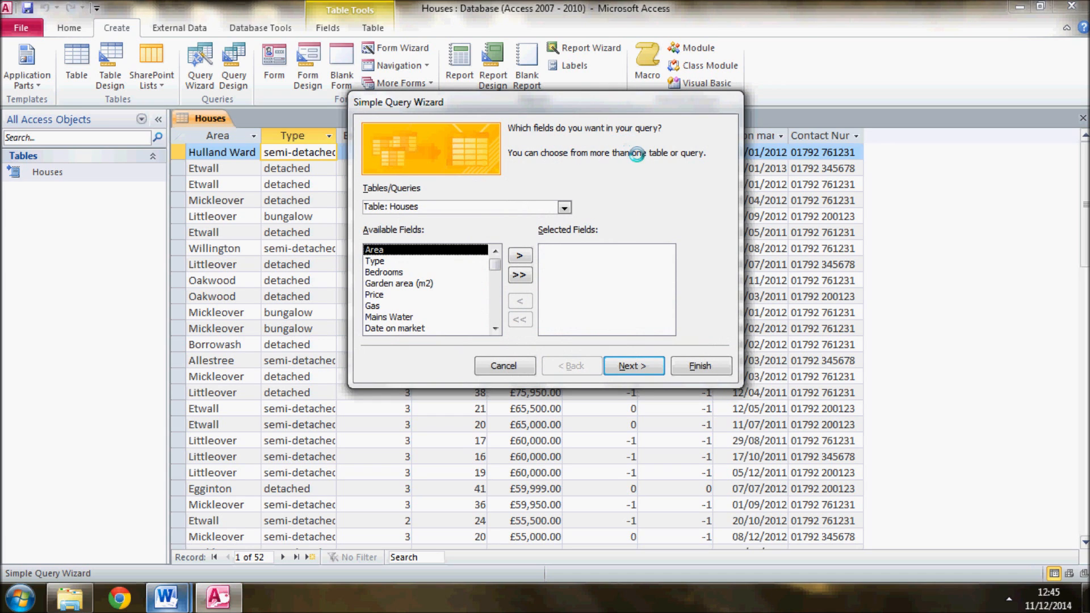
left_click_drag(639, 96, 635, 357)
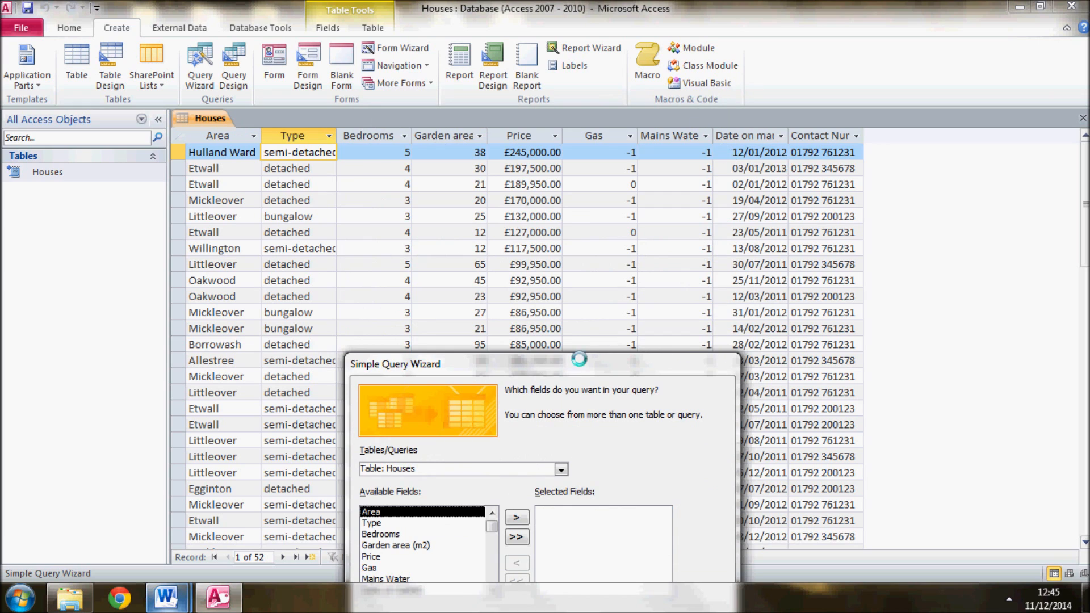
left_click_drag(579, 366, 601, 145)
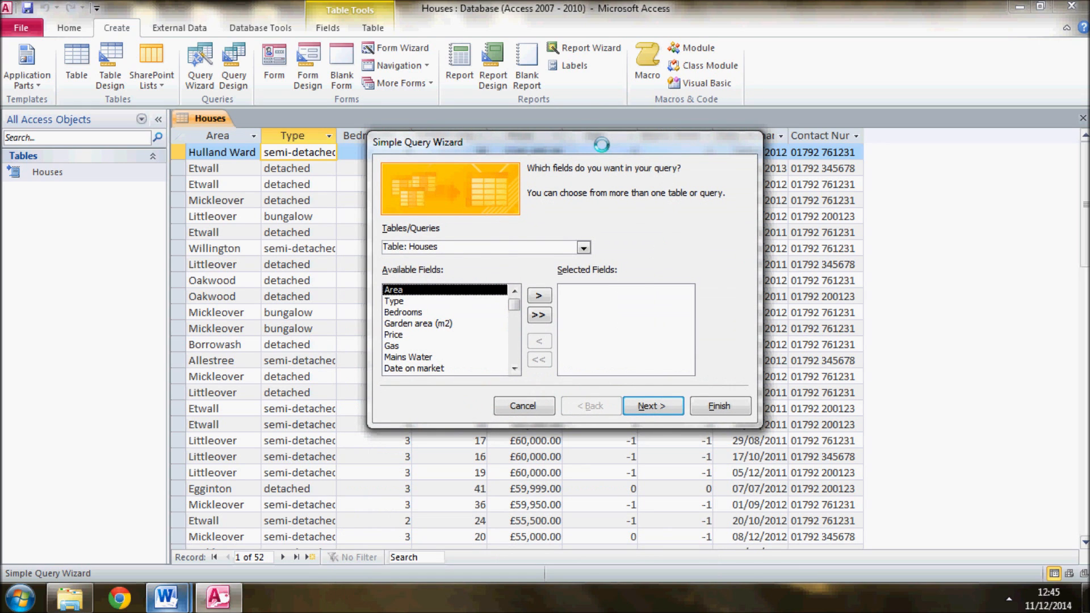
left_click(537, 315)
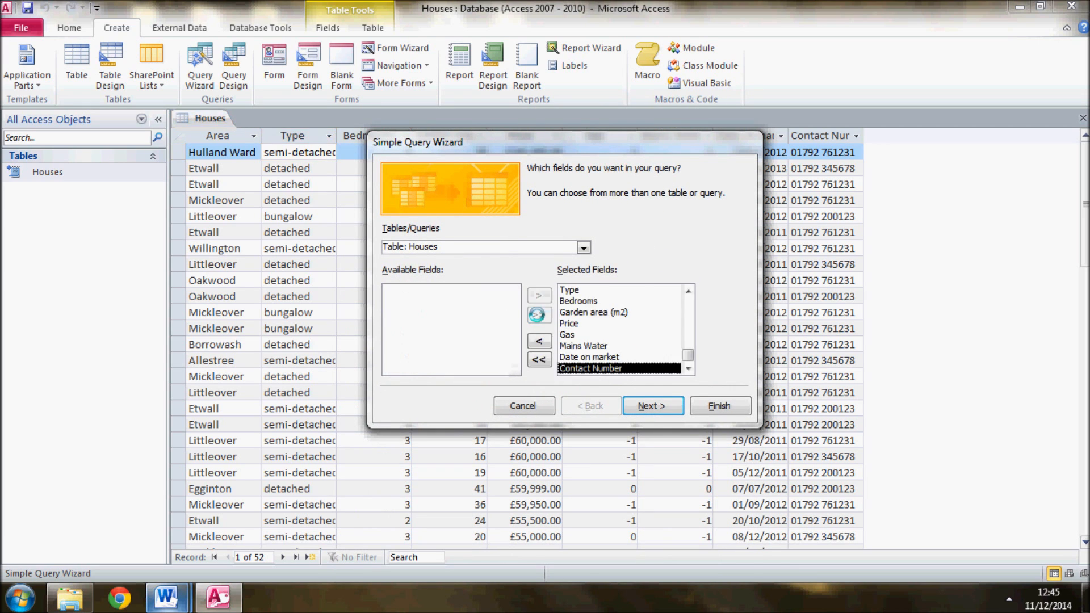
Make it a detail query titled Houses Query, and finish the wizard with the query opened to view information
left_click(656, 405)
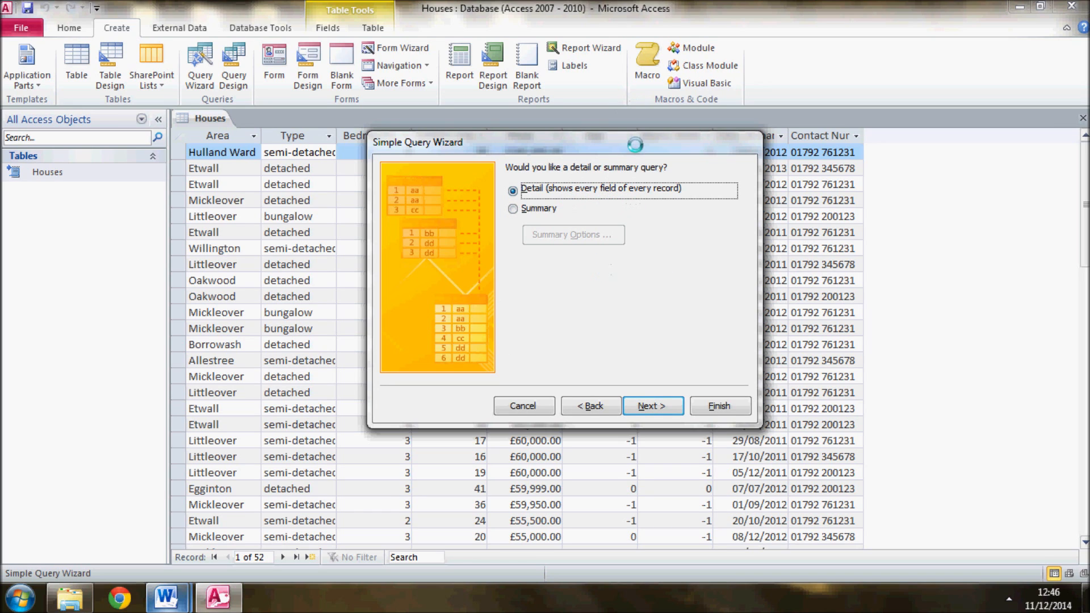
left_click(644, 407)
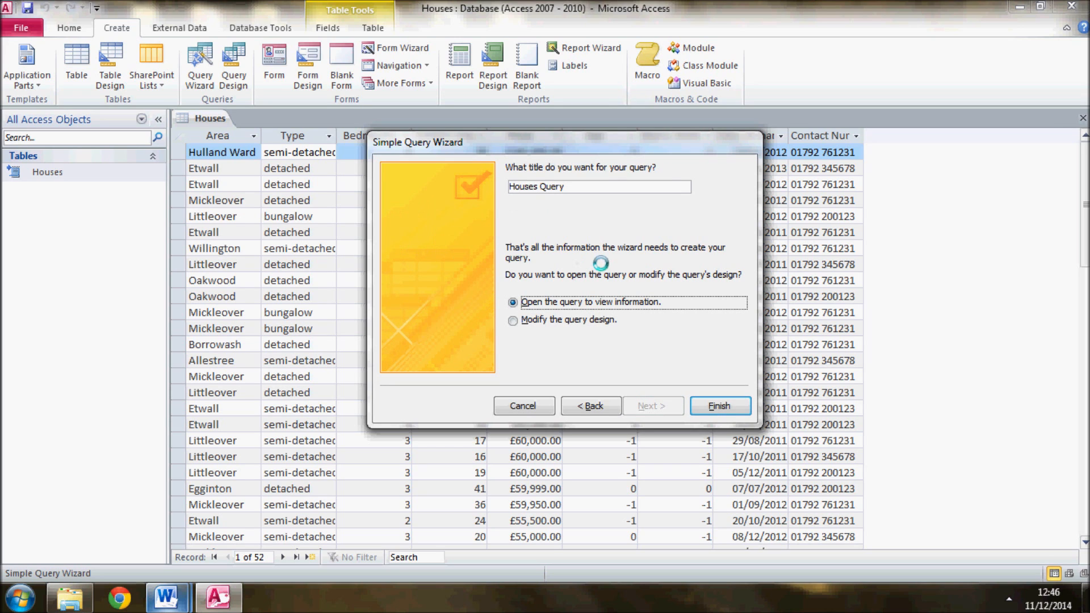
left_click(715, 406)
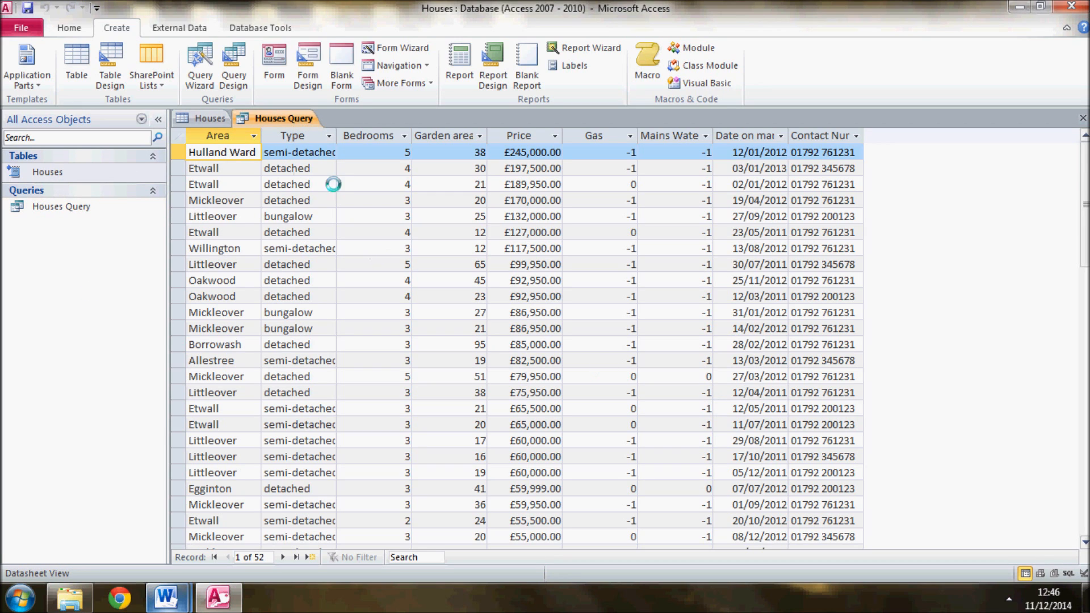
Compare the records in the Houses table with those in Houses Query
left_click(202, 122)
left_click(271, 113)
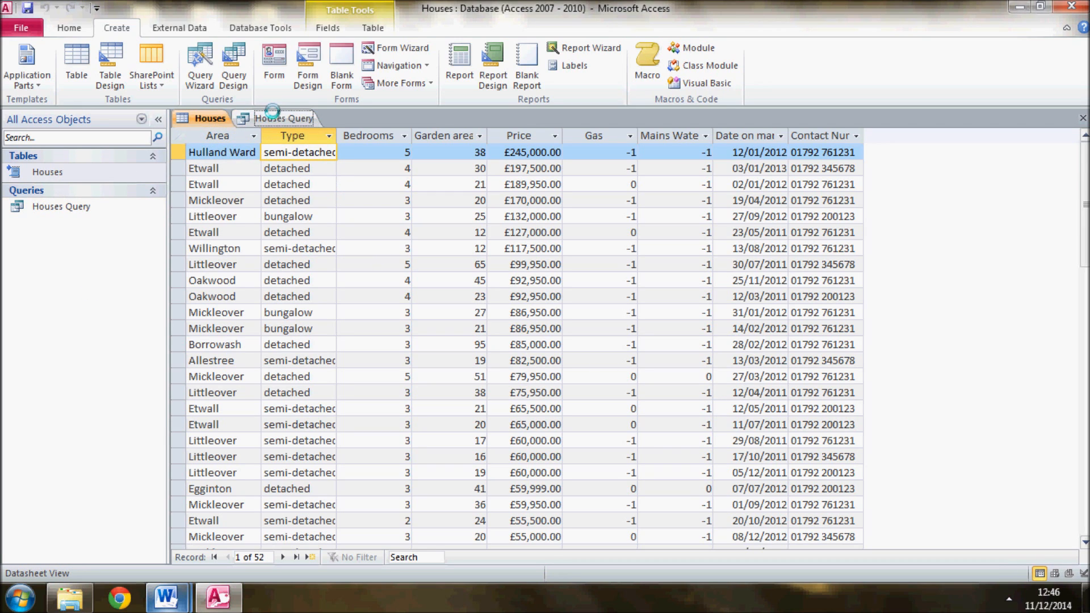
left_click(202, 113)
left_click(249, 115)
left_click(201, 115)
left_click(259, 118)
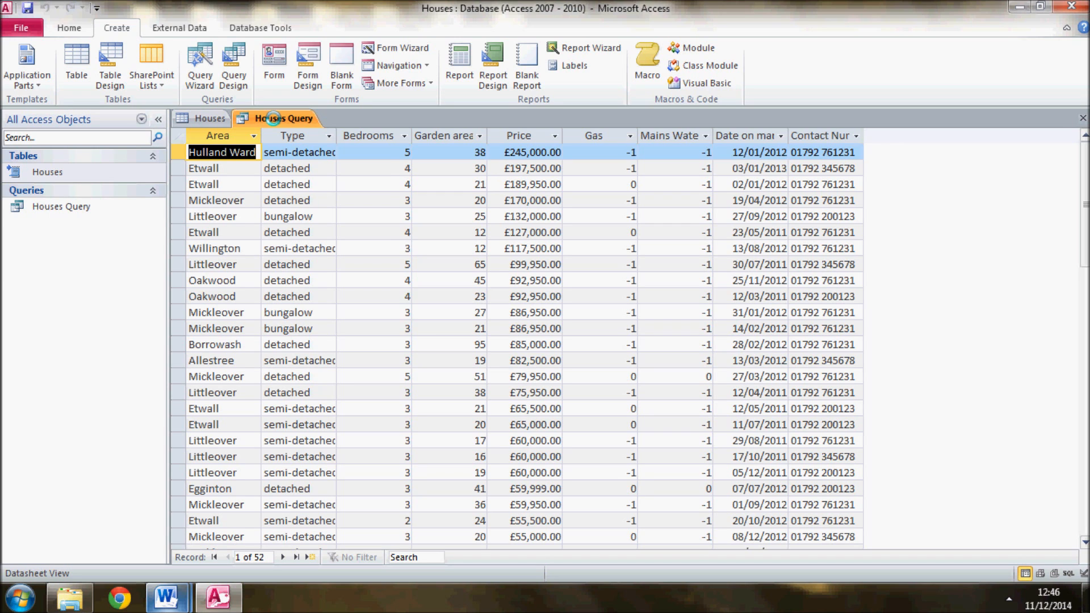
Open Houses Query in Design View
right_click(273, 119)
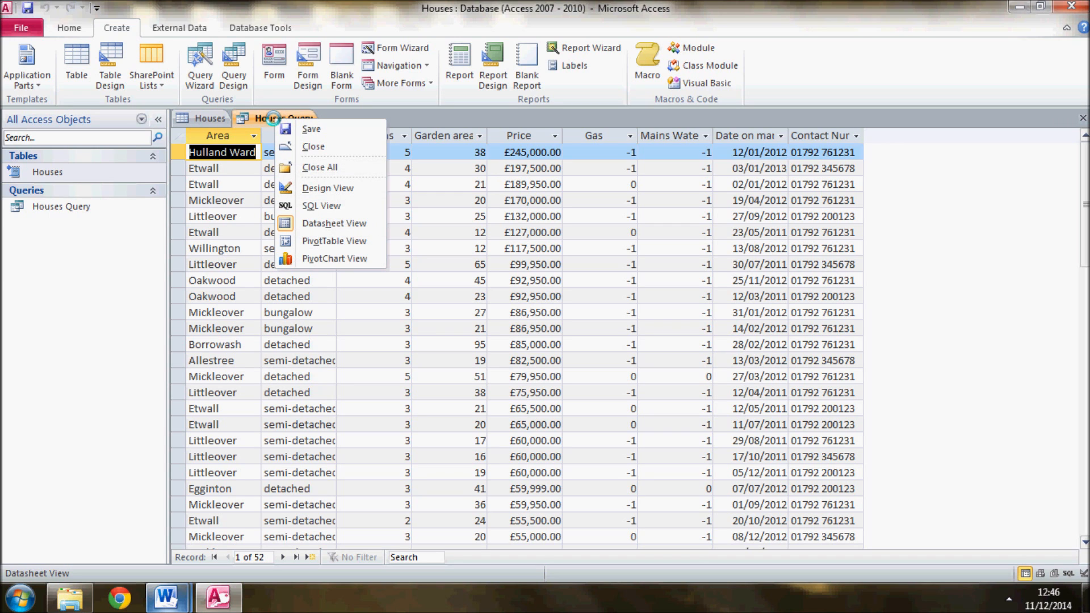
left_click(327, 188)
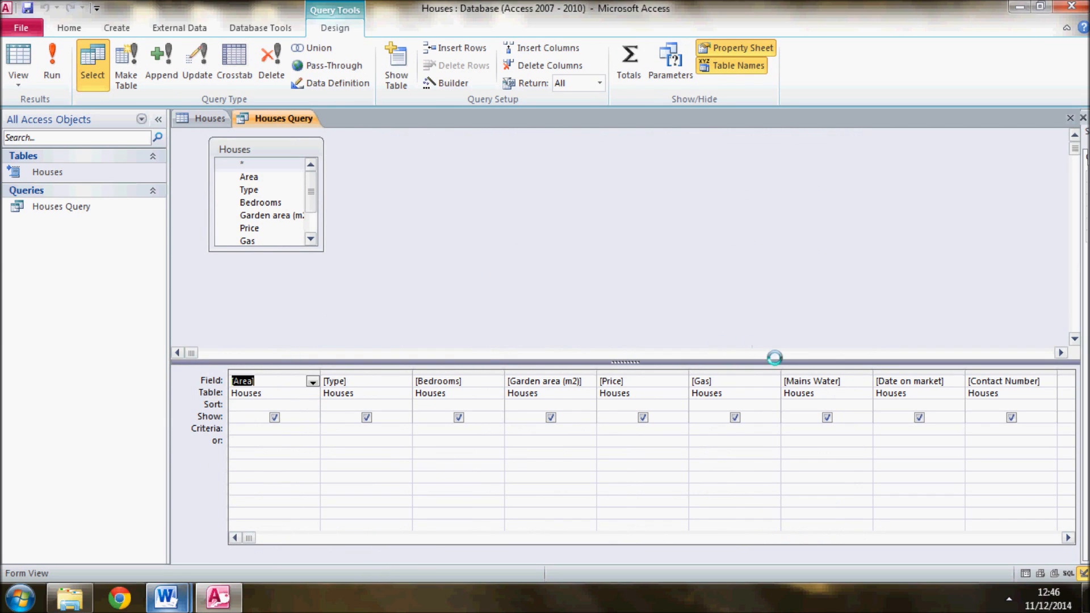
Set the Bedrooms criterion of Houses Query to 3 and show the results in Datasheet View
left_click(274, 406)
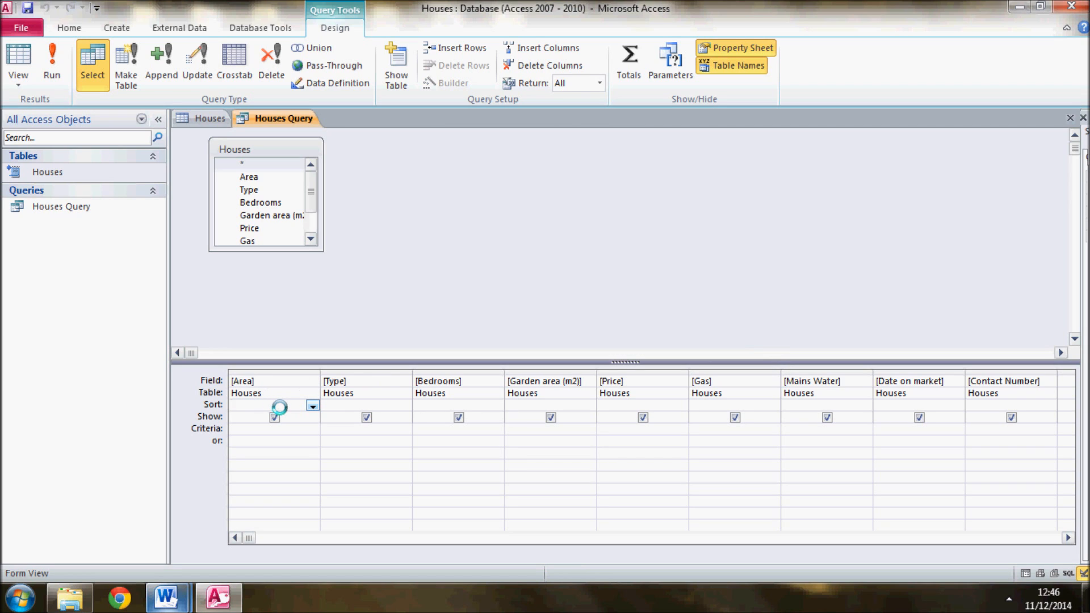
left_click(312, 406)
left_click(312, 406)
left_click(259, 428)
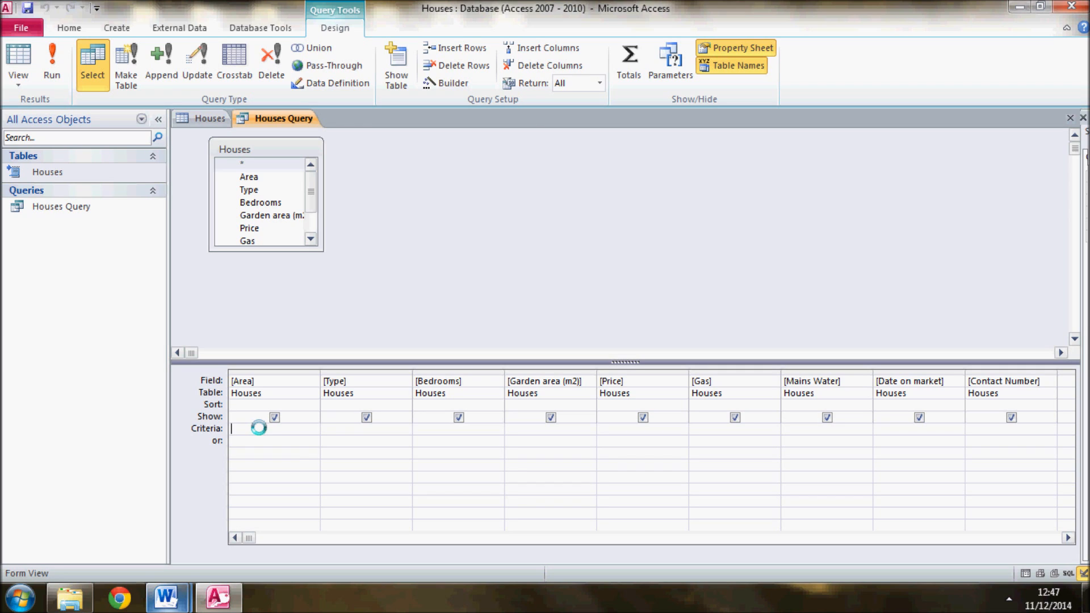
left_click(428, 430)
type("3")
right_click(286, 121)
left_click(355, 223)
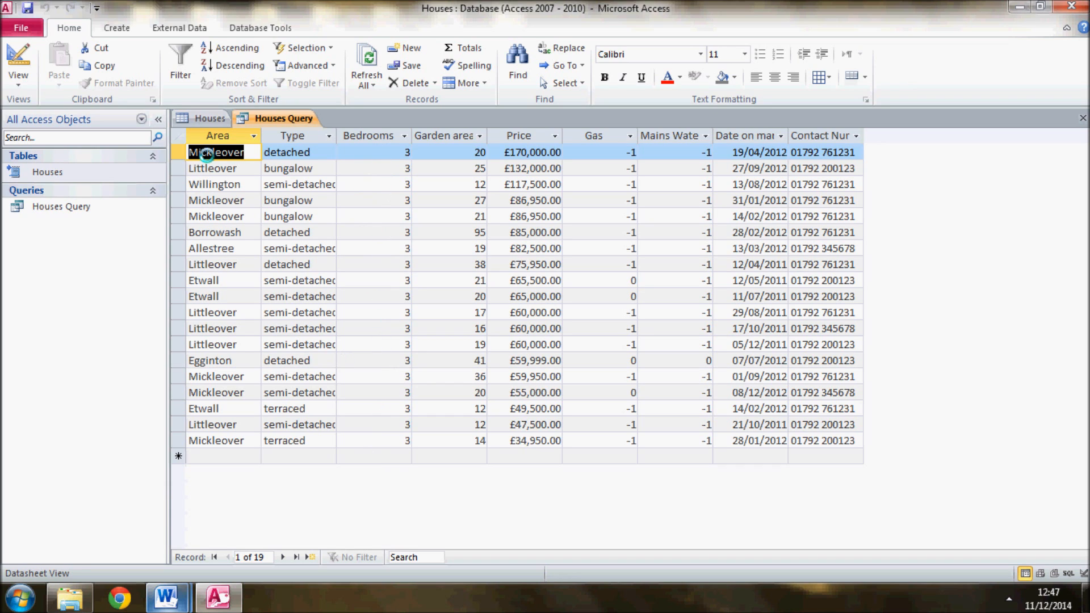
Return to Design View, enter "yes" in quotation marks as the Gas criterion, and try to show the results in Datasheet View
right_click(261, 121)
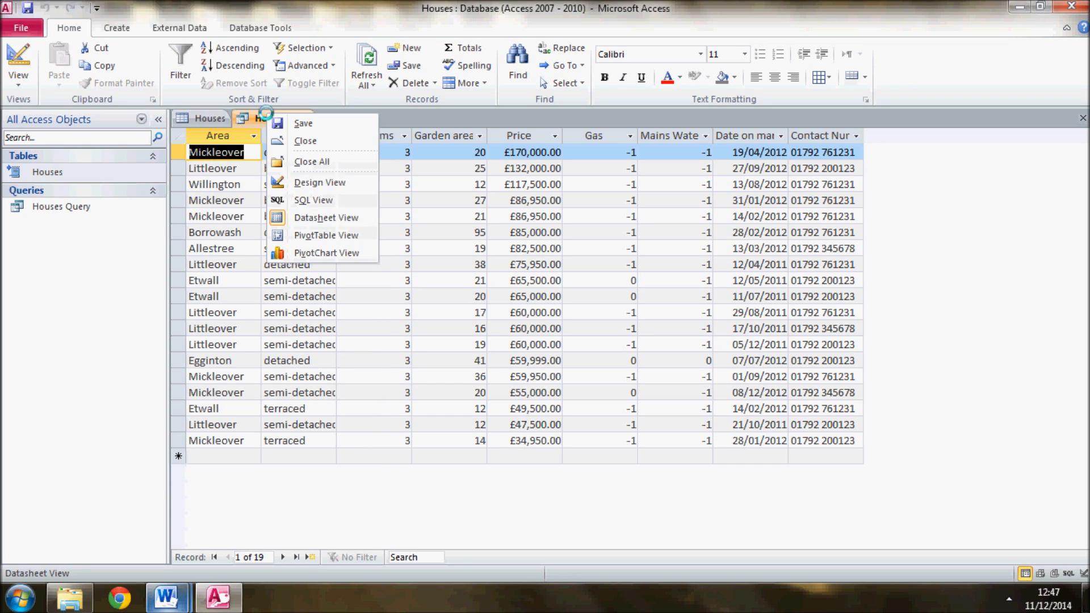
left_click(304, 180)
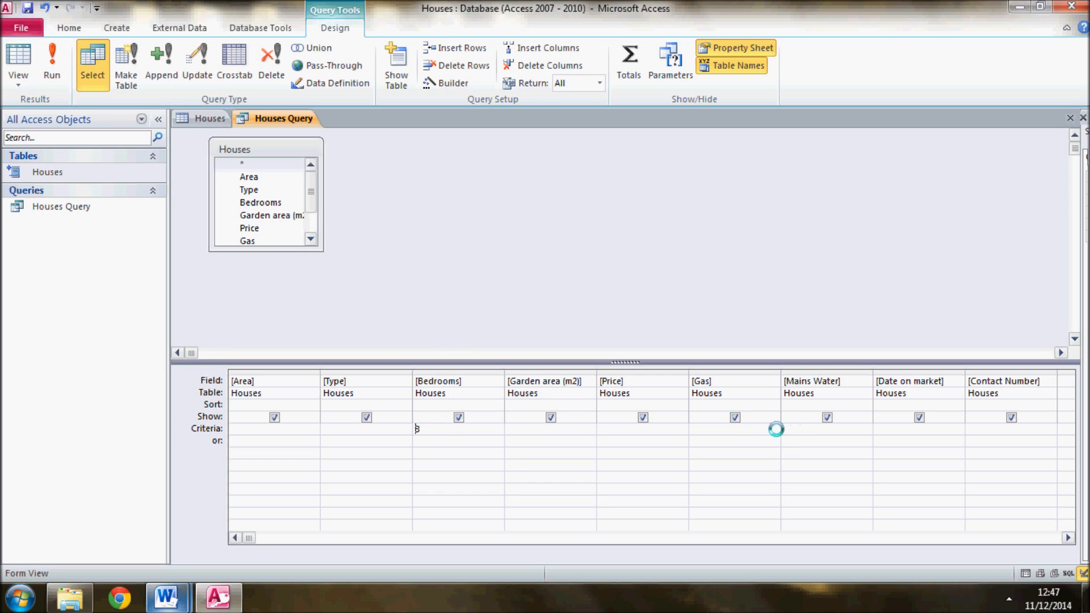
left_click(732, 430)
type("\"yes")
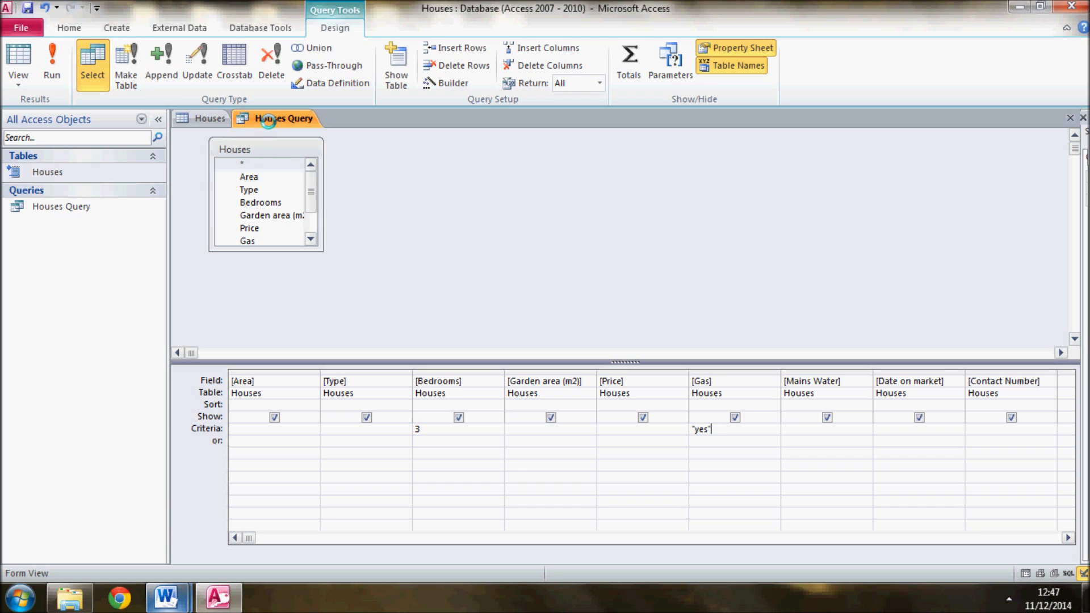
right_click(268, 121)
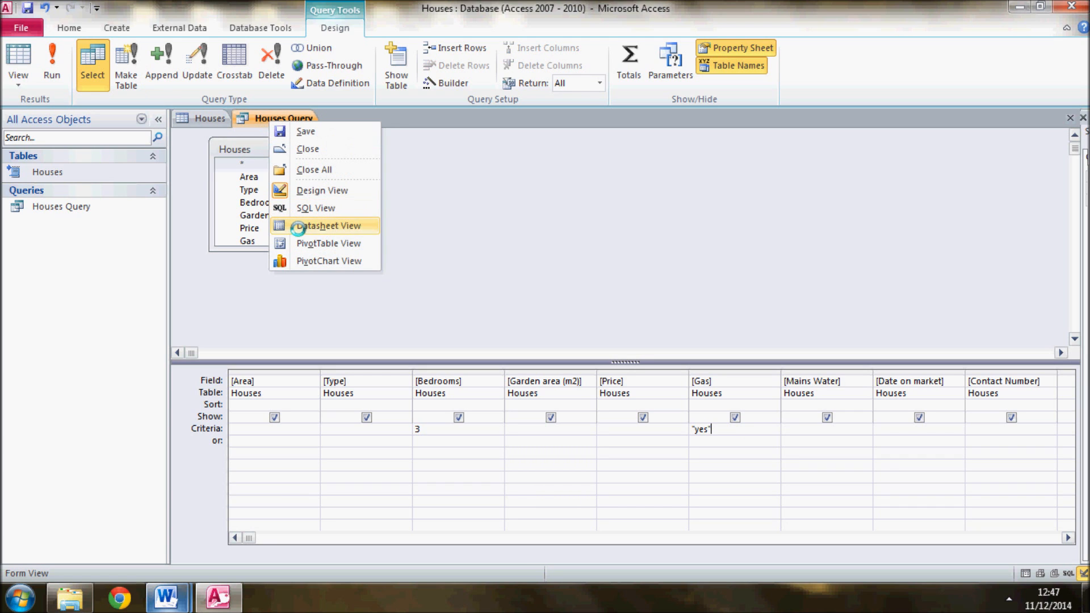
left_click(325, 227)
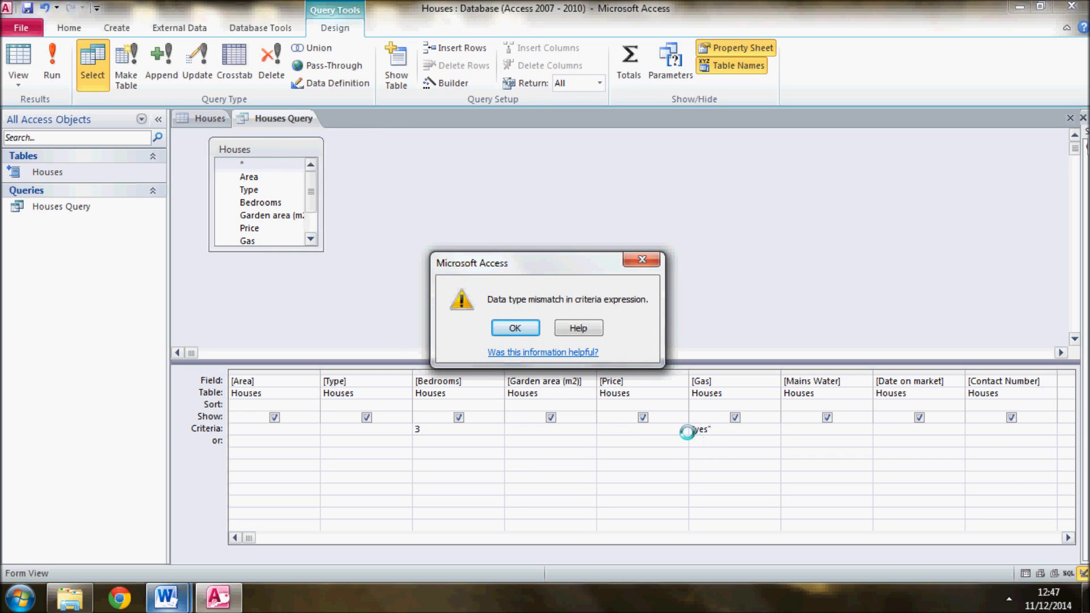
Change the Gas criterion to yes without quotation marks and show the results in Datasheet View
left_click(515, 328)
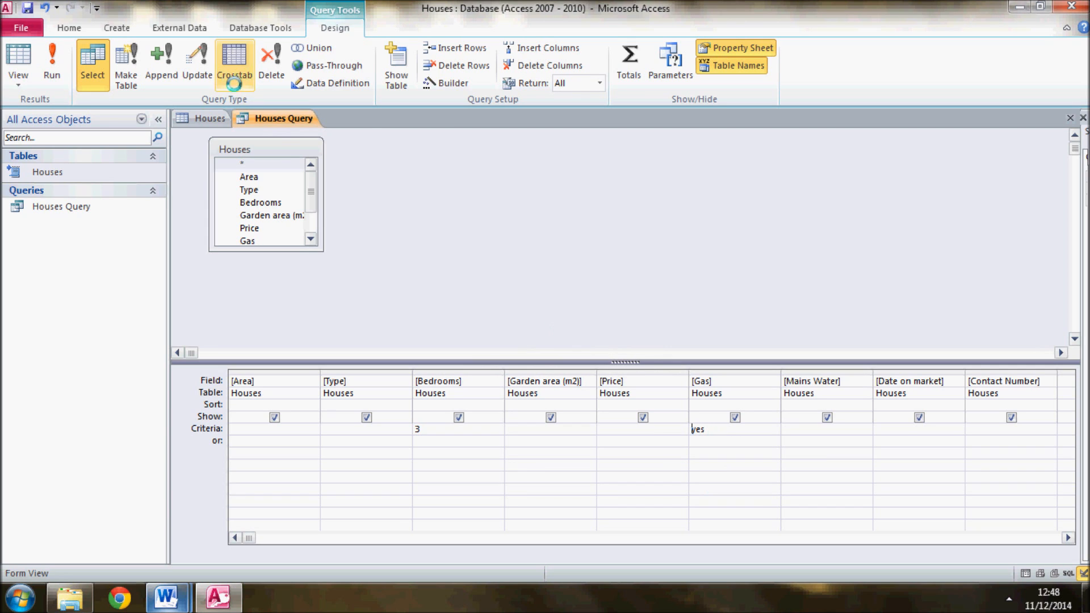
right_click(258, 119)
left_click(274, 221)
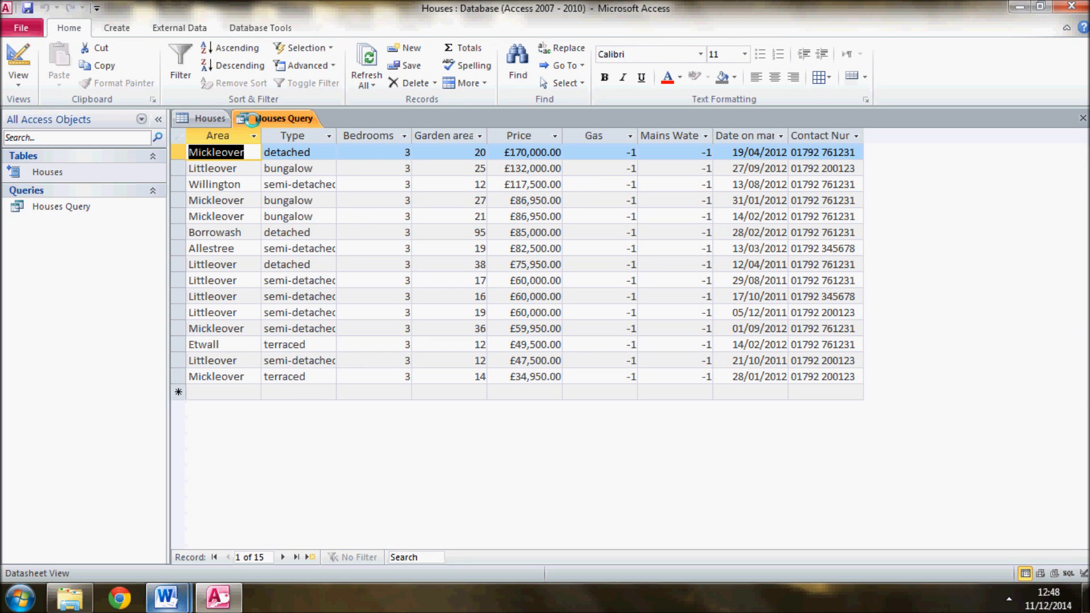
Return to Design View and set the Mains Water criterion to Yes
right_click(251, 119)
left_click(275, 189)
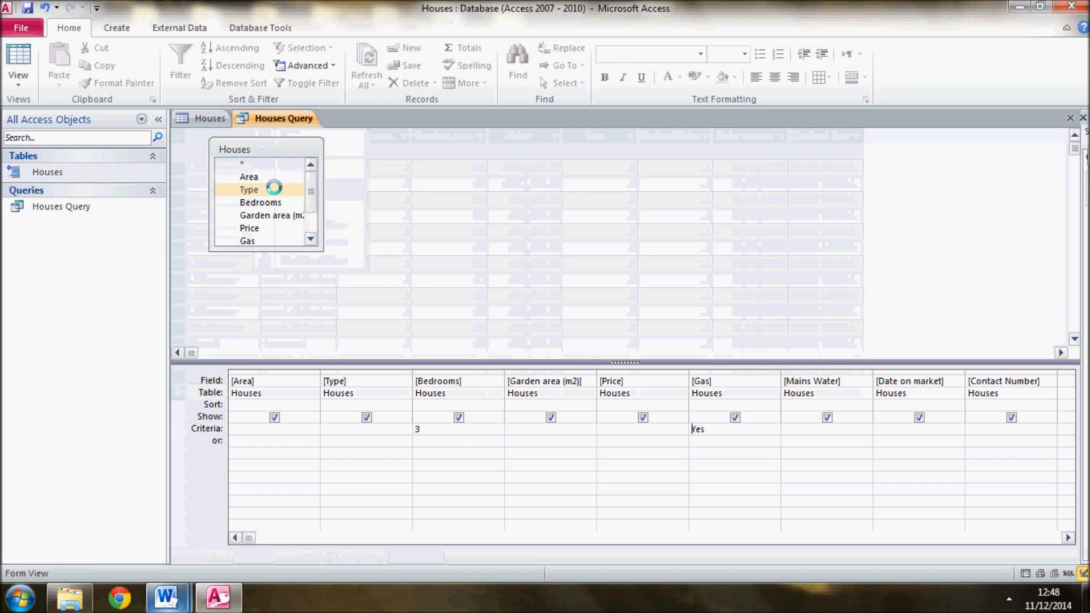
left_click(799, 430)
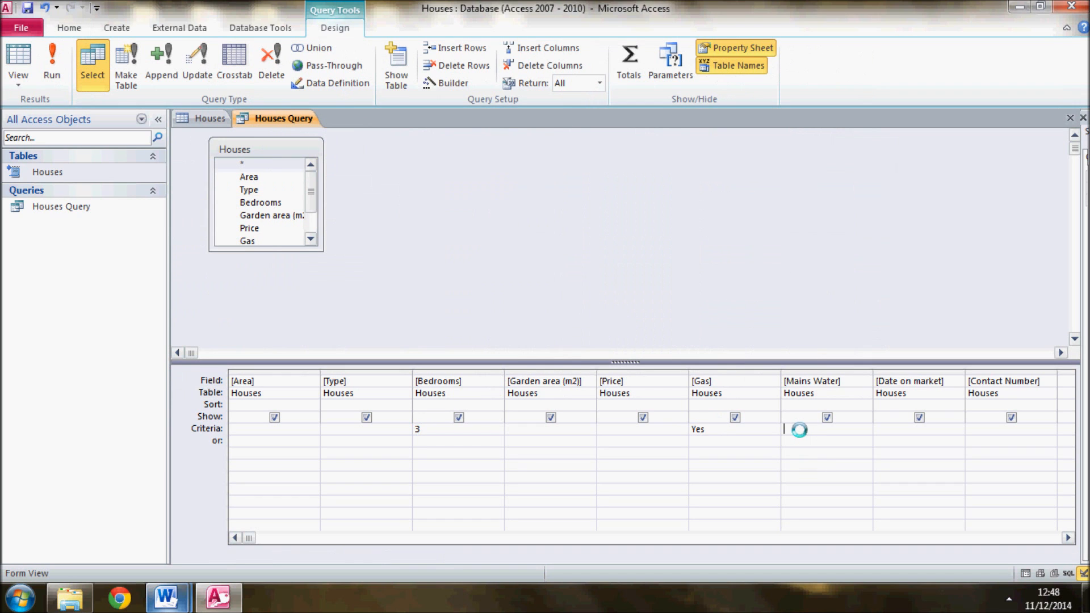
type("yes")
left_click(705, 453)
Set the Price criterion to <=170000
left_click(634, 429)
type("<170")
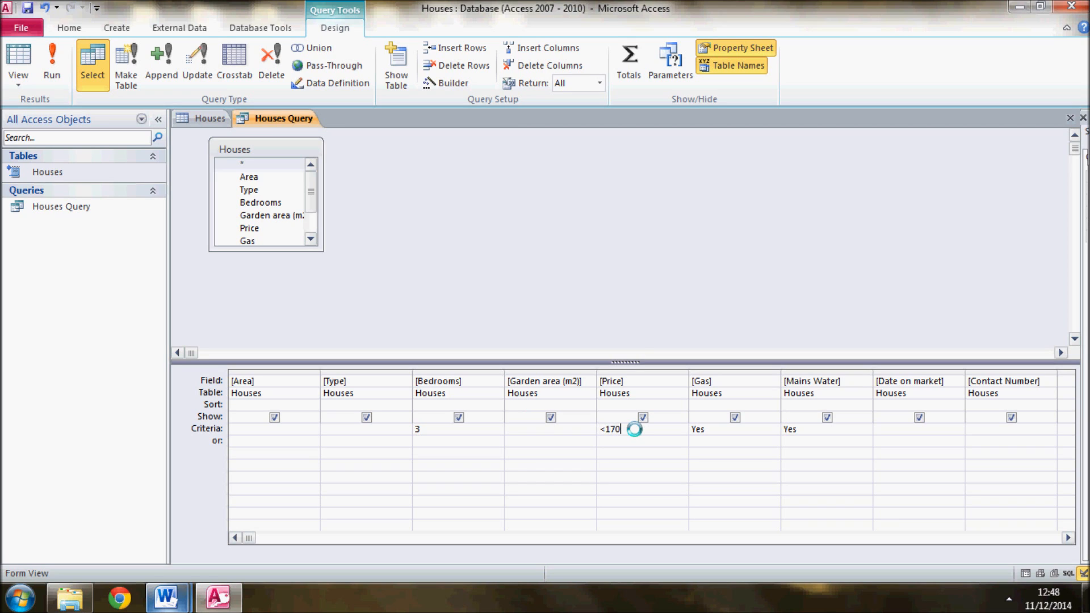
type("000")
key("Left")
key("Left")
key("Right")
left_click(606, 429)
type("=")
left_click(655, 429)
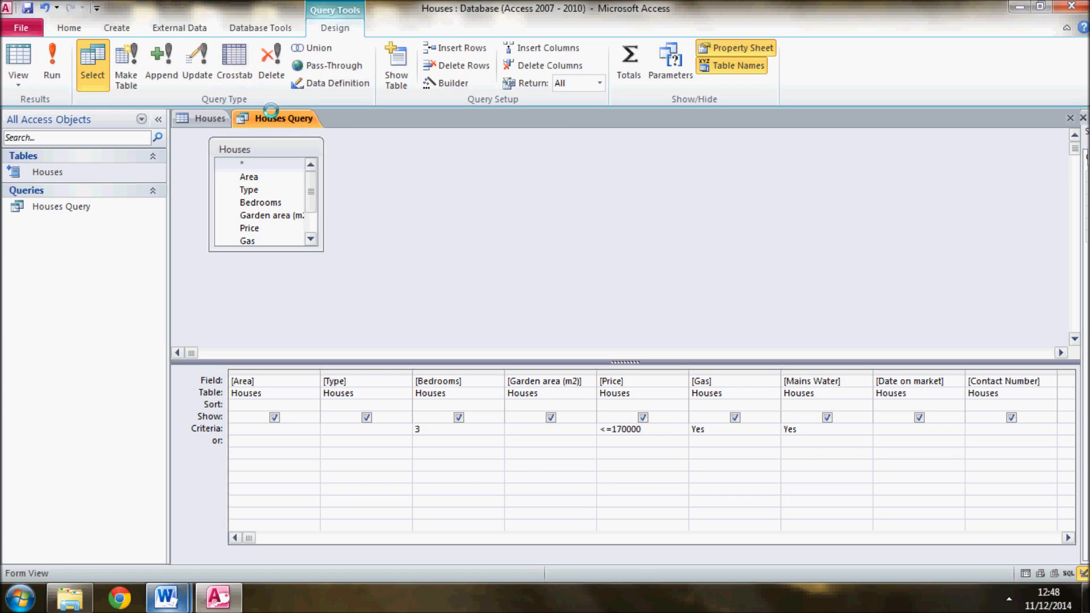
Check the query's records in Datasheet View against its bedroom, price, gas and water criteria in Design View
right_click(271, 114)
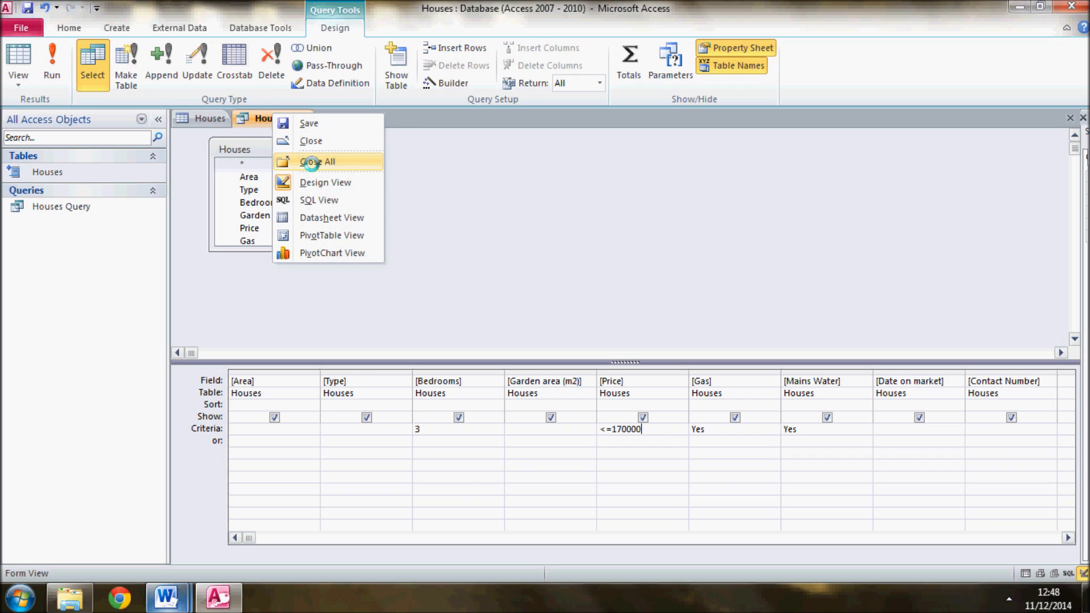
left_click(322, 213)
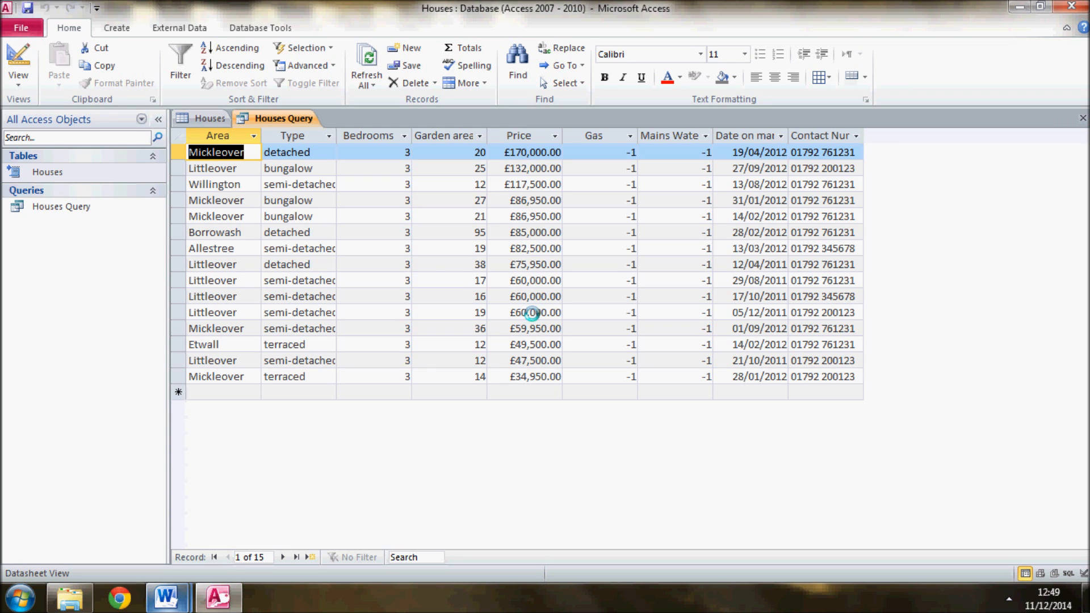
right_click(290, 117)
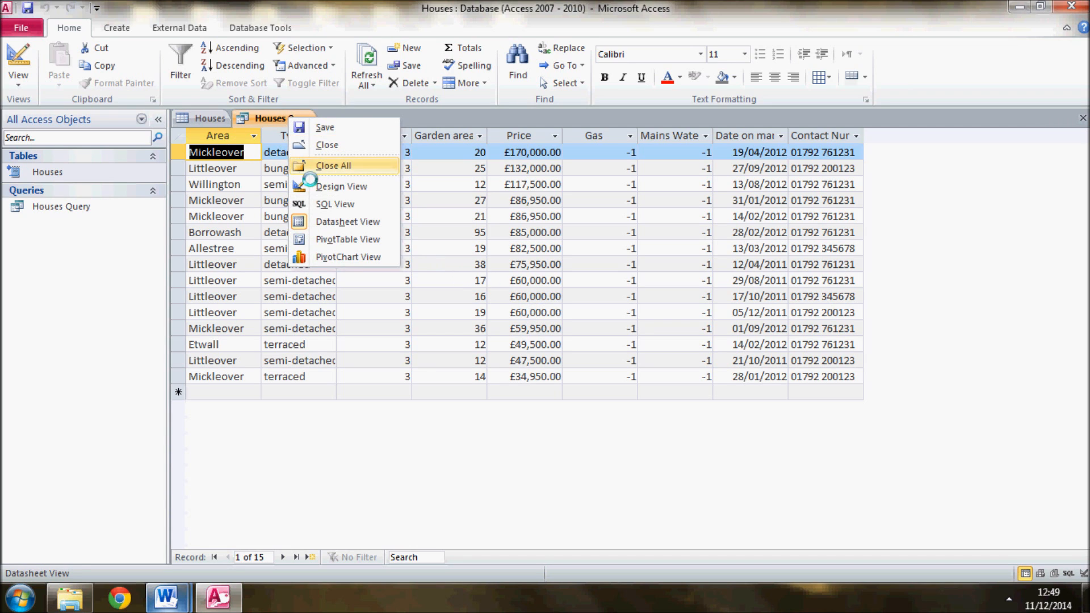
left_click(309, 181)
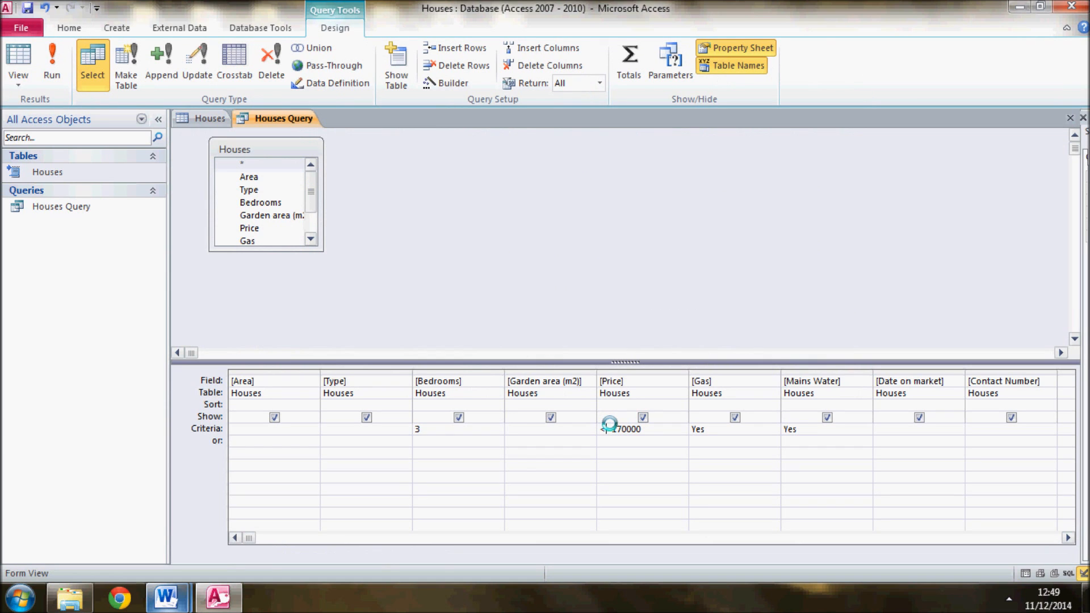
left_click(458, 429)
left_click(431, 430)
right_click(277, 117)
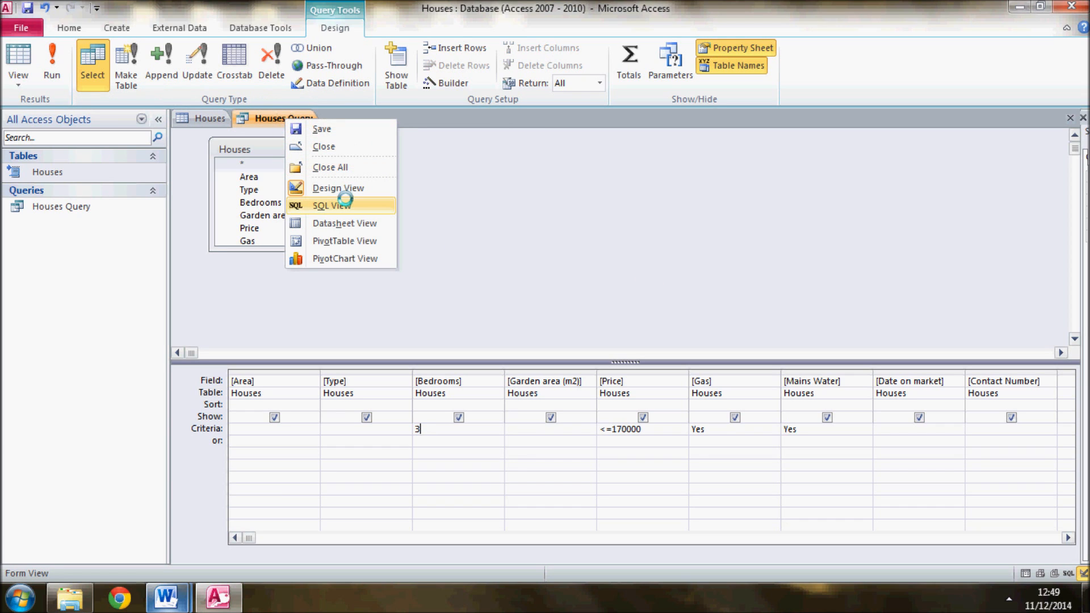
left_click(351, 221)
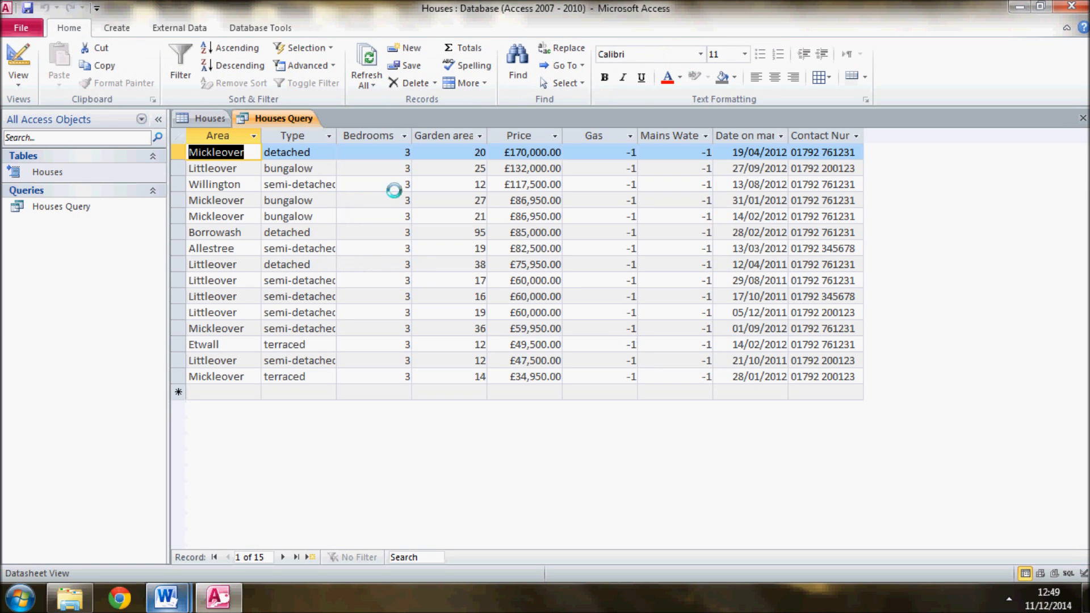
right_click(284, 118)
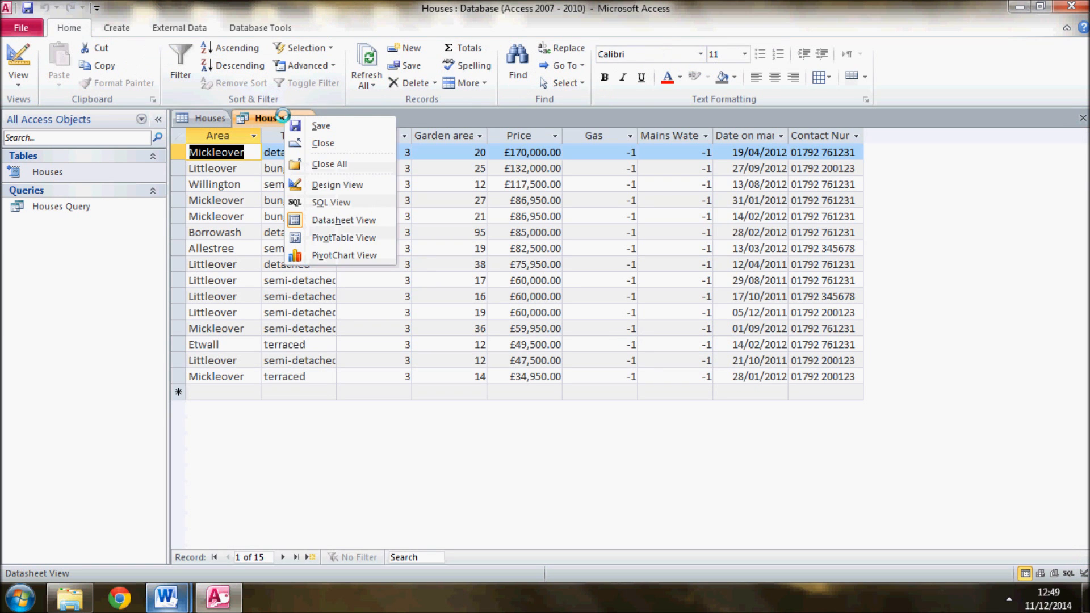
left_click(344, 183)
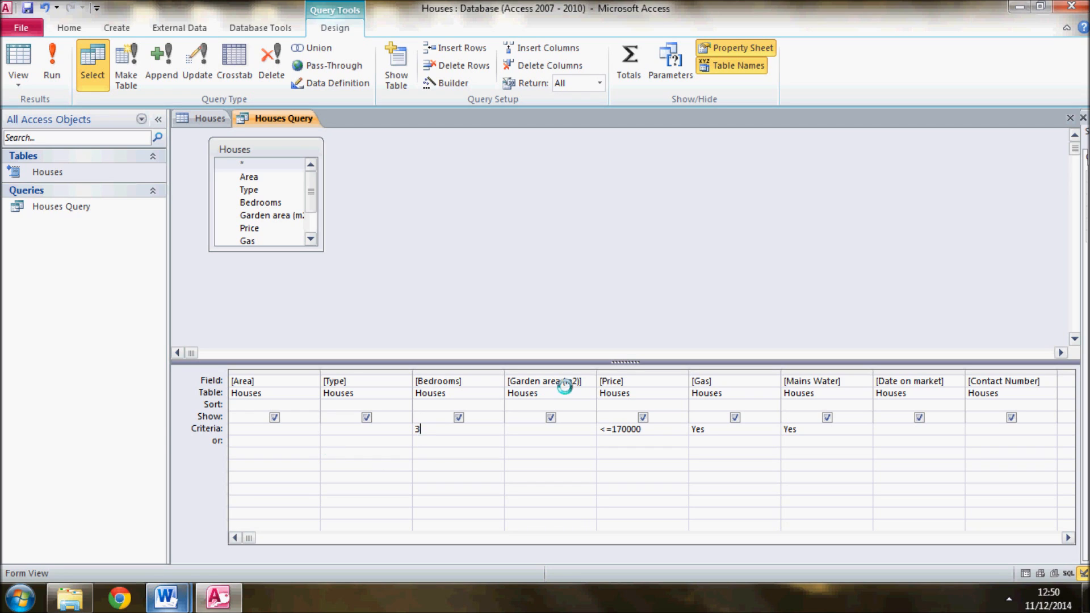
Add an alternative criteria row with Bedrooms 4, Price <=230000, Gas Yes and Mains Water Yes, and show the results in Datasheet View
left_click(440, 441)
type("4")
left_click(618, 441)
type("<=230000")
left_click(742, 442)
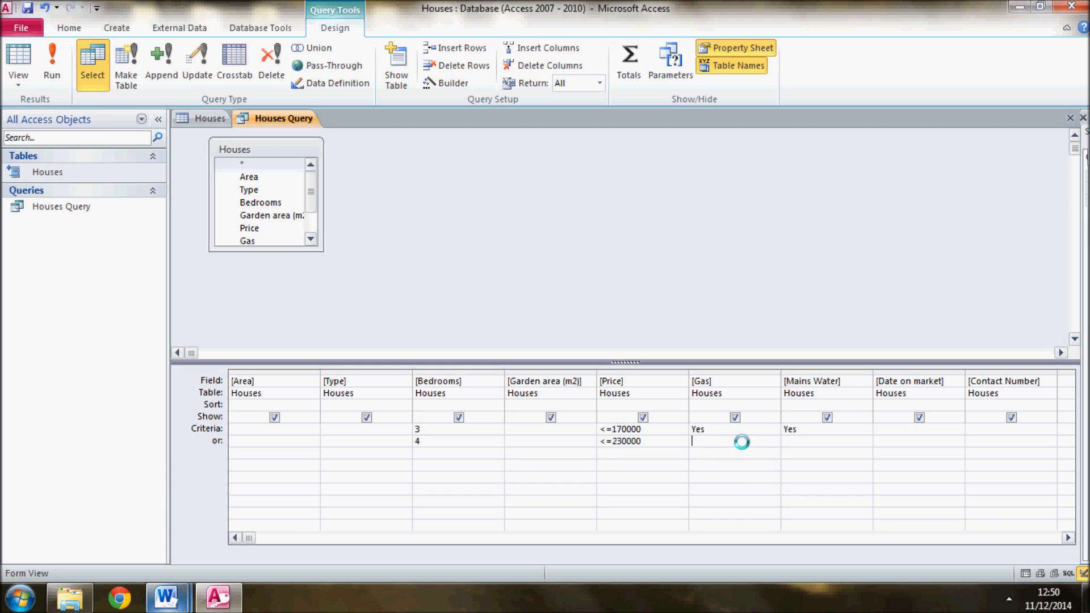
type("Yes")
key("Tab")
type("yes")
left_click(566, 524)
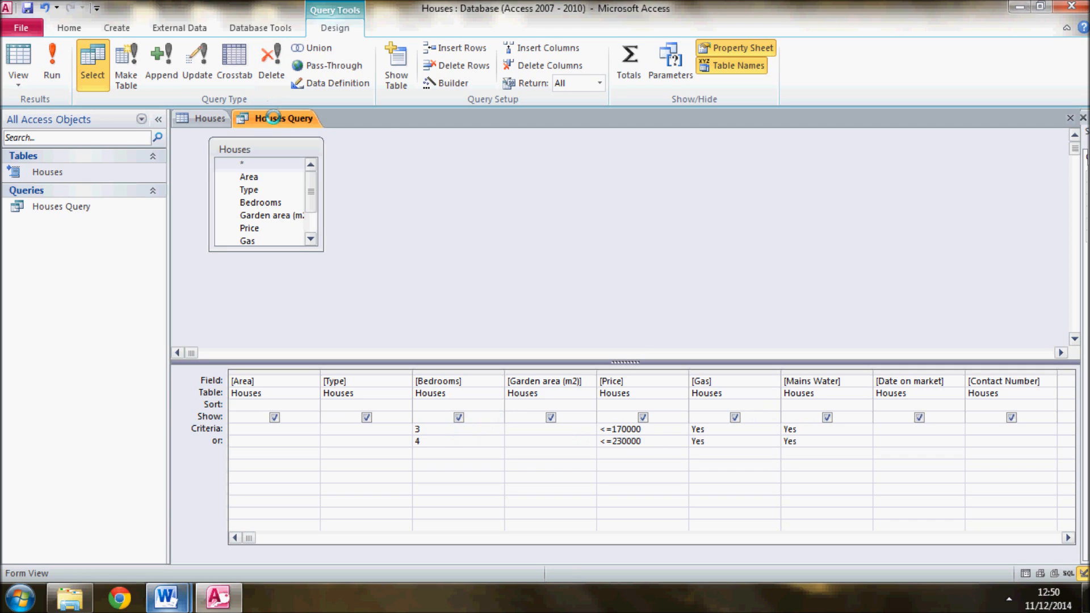
right_click(277, 118)
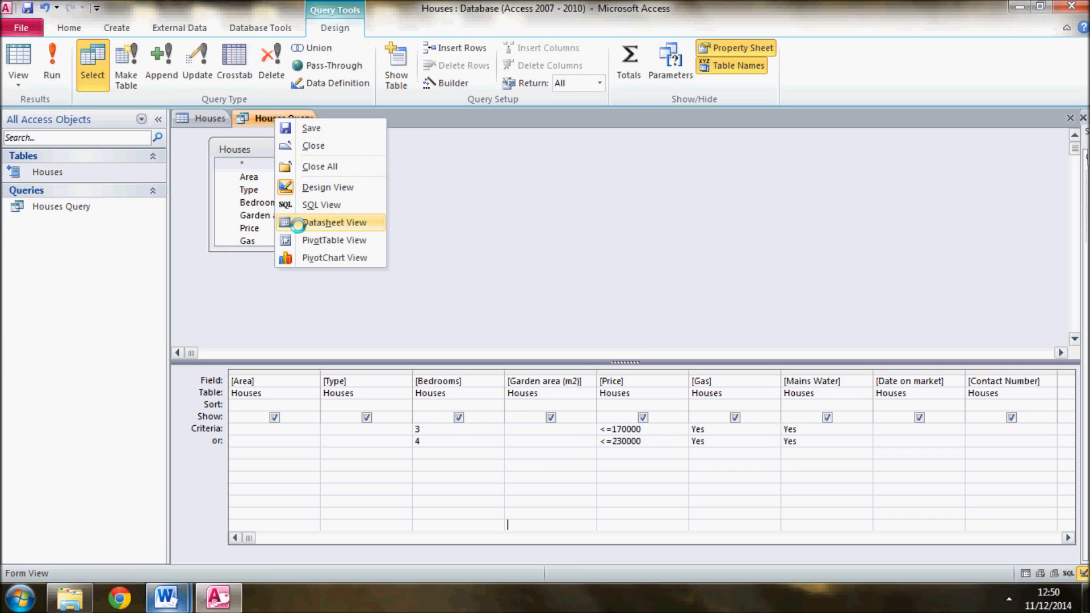
left_click(298, 222)
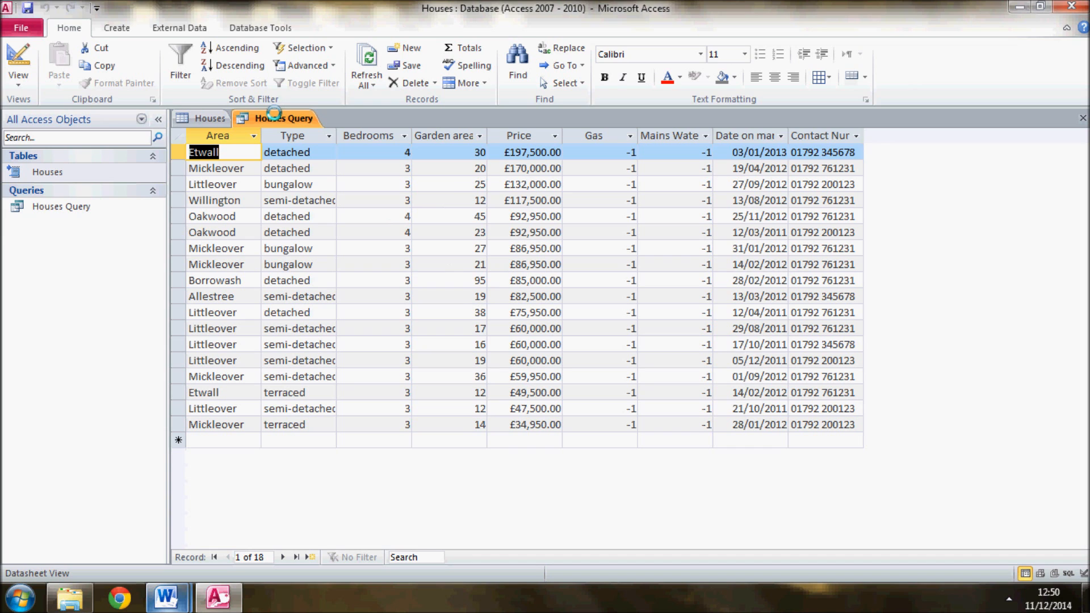
Return to Design View and clear all the entries in the alternative criteria row
right_click(275, 114)
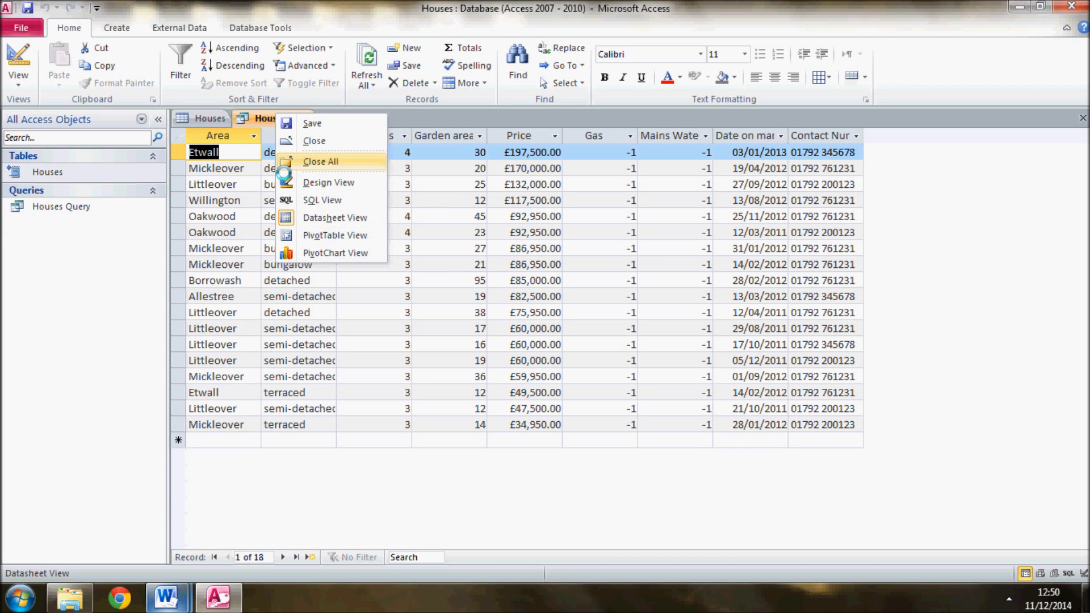
left_click(284, 182)
key("shift+Home")
key("BackSpace")
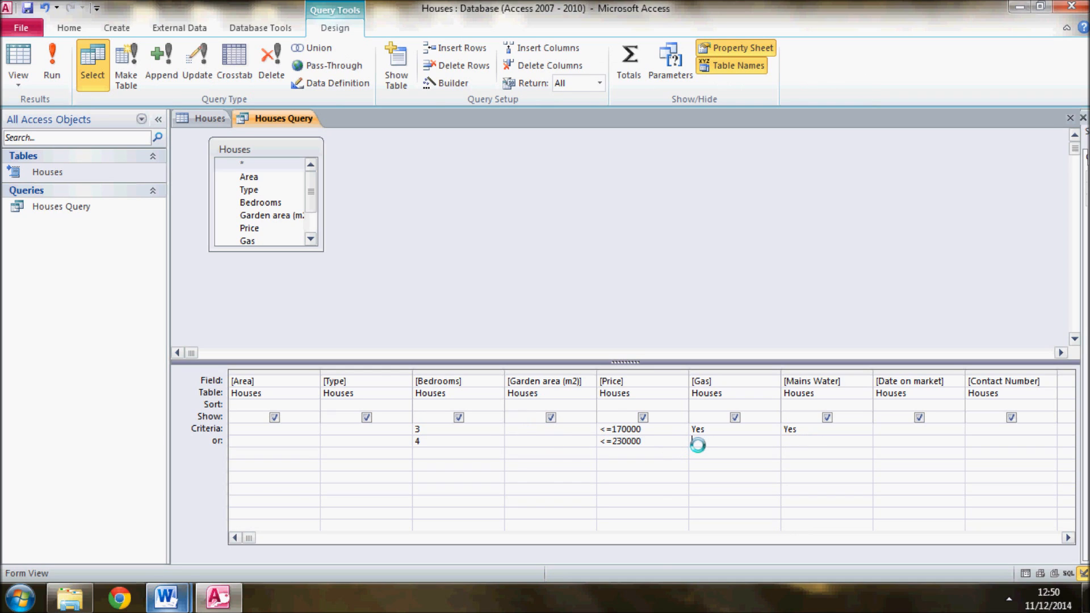
left_click_drag(671, 441, 561, 440)
key("BackSpace")
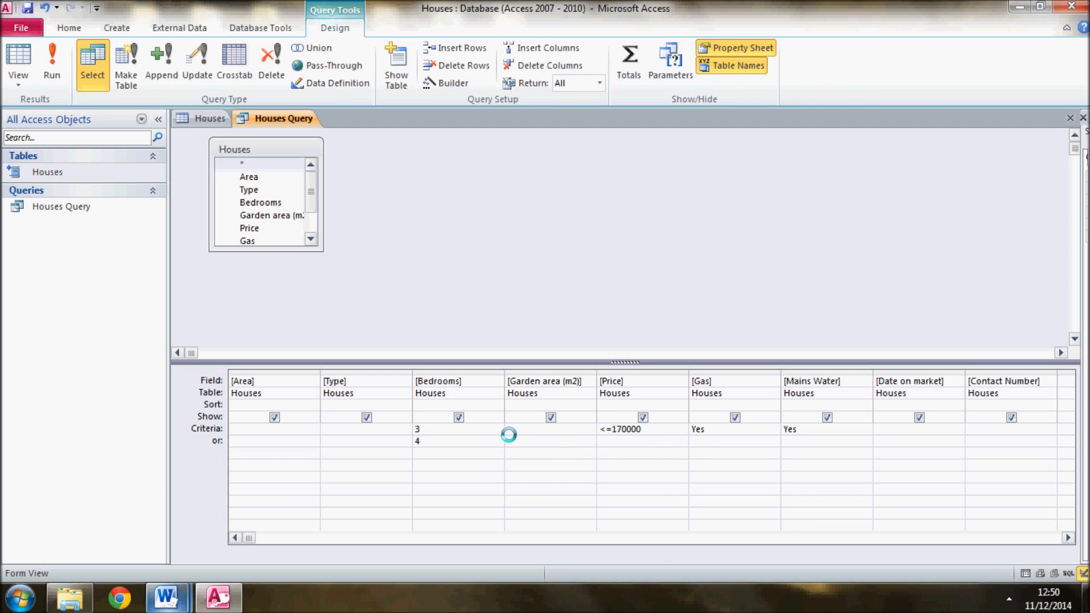
left_click(486, 442)
key("BackSpace")
left_click(304, 434)
left_click(502, 255)
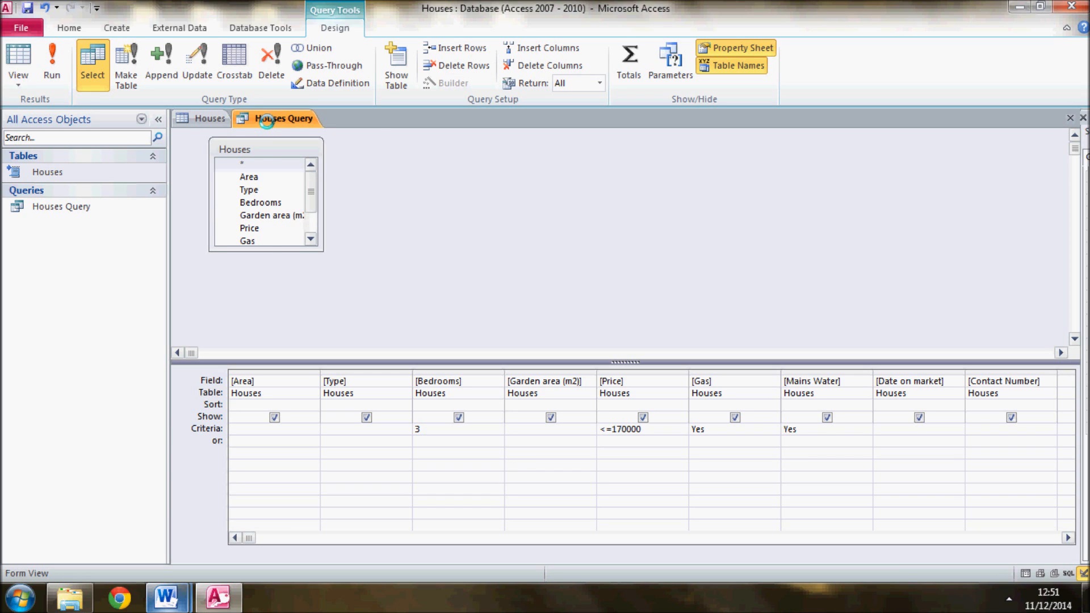
Close Houses Query and save the changes to its design
right_click(267, 122)
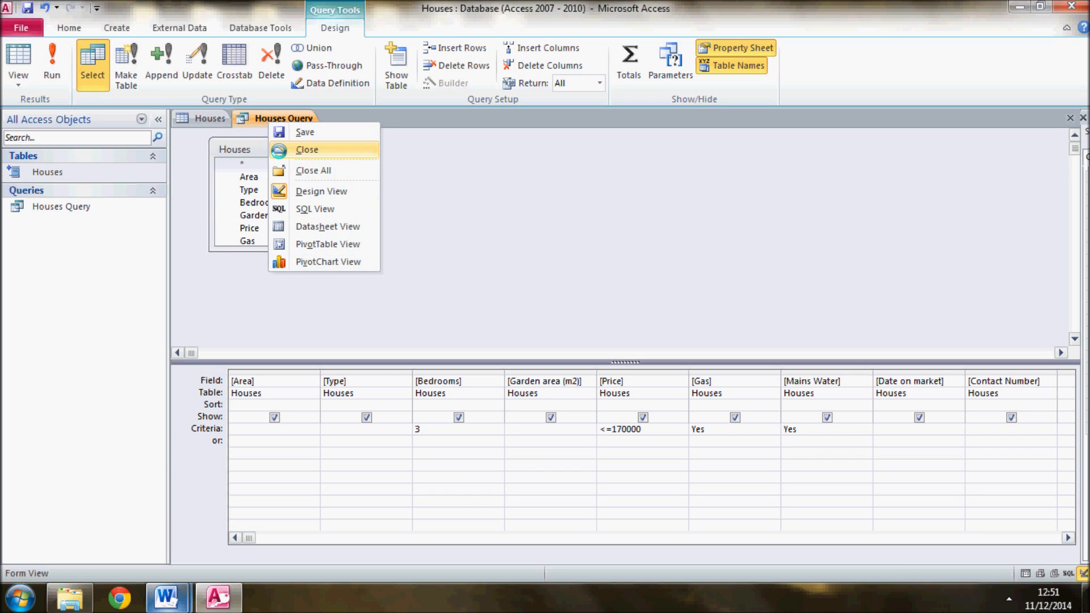
left_click(278, 150)
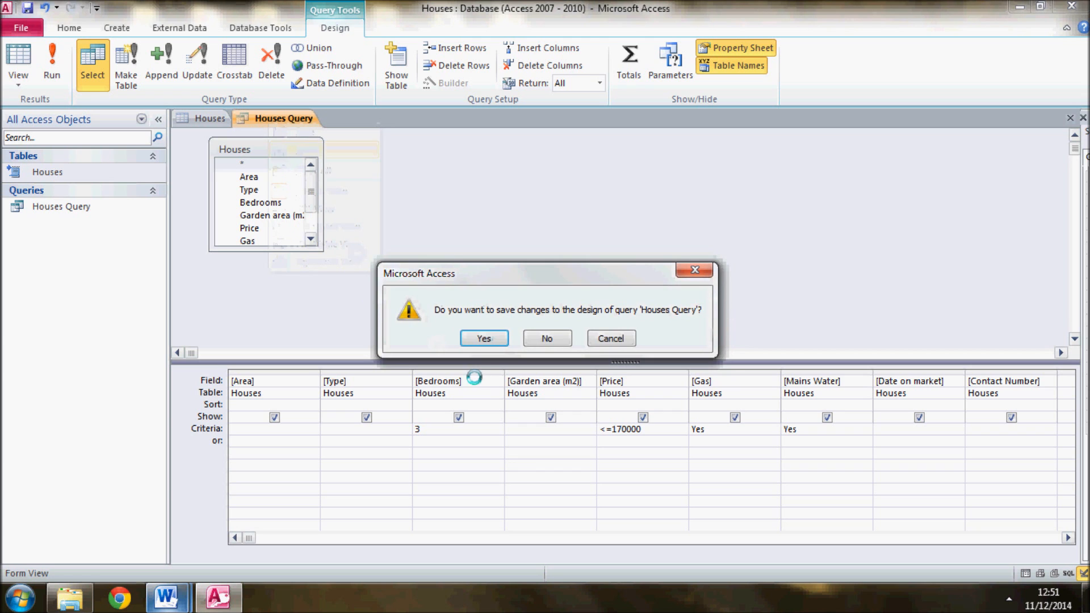
left_click(483, 337)
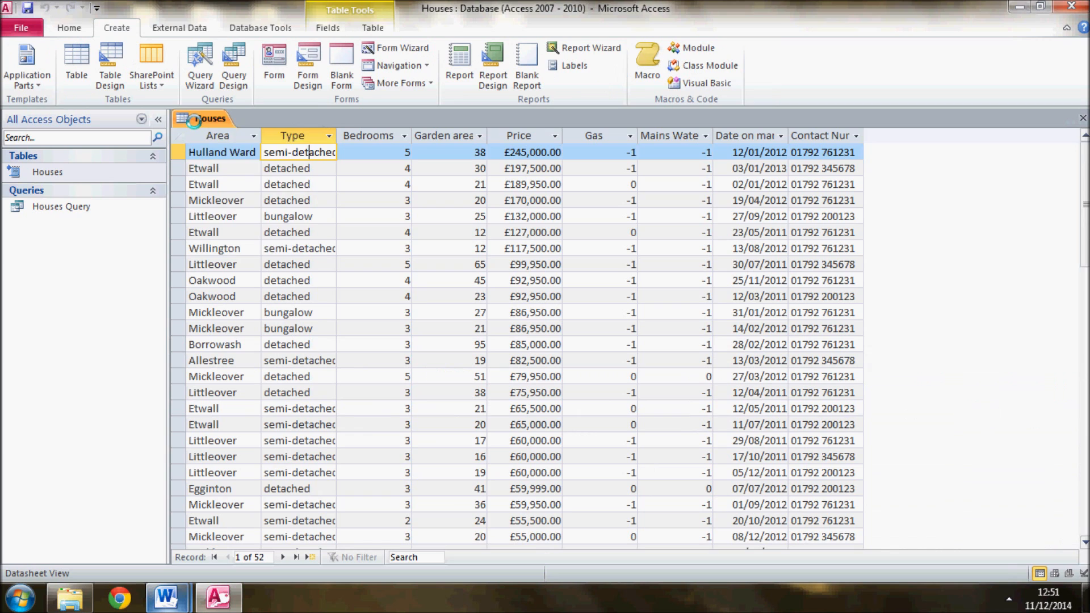
Close the Houses table
right_click(195, 120)
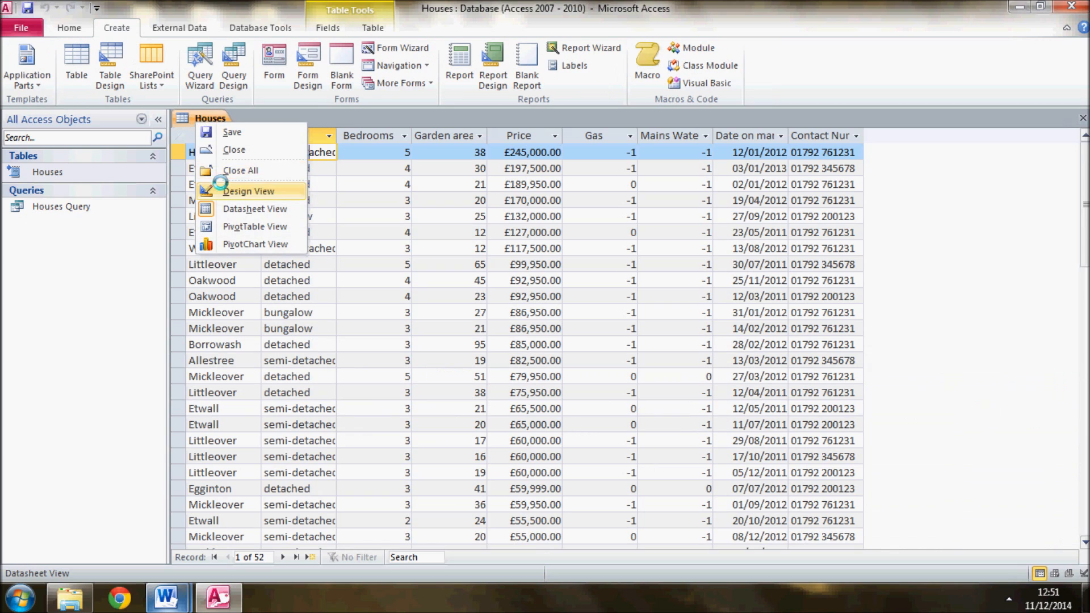
left_click(215, 149)
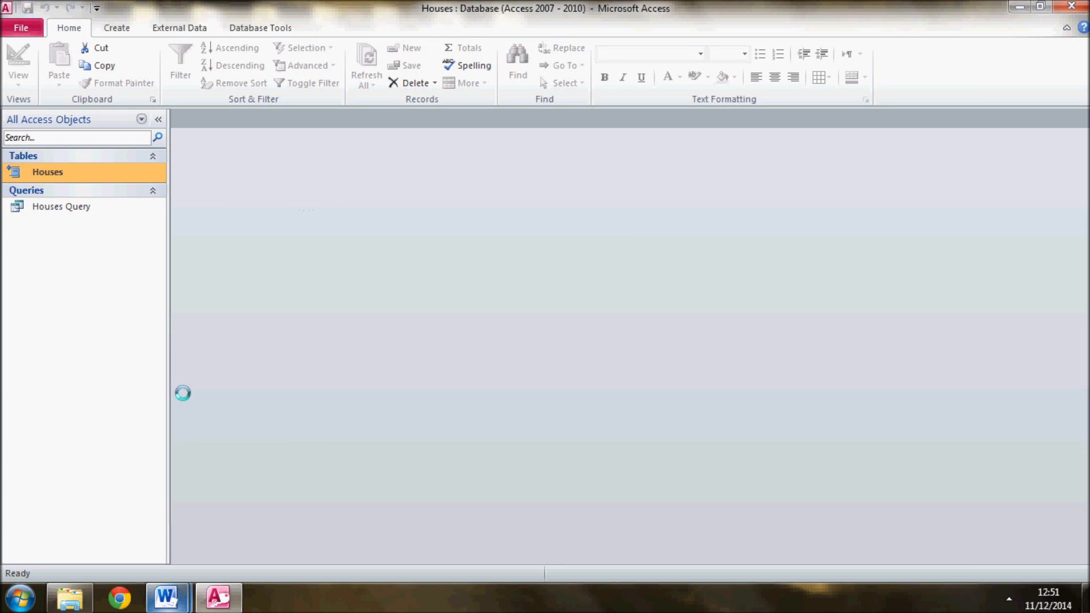
Switch to the Houses database task document in Word, make the word "these" in item 5 bold, and read the report requirements
left_click(166, 597)
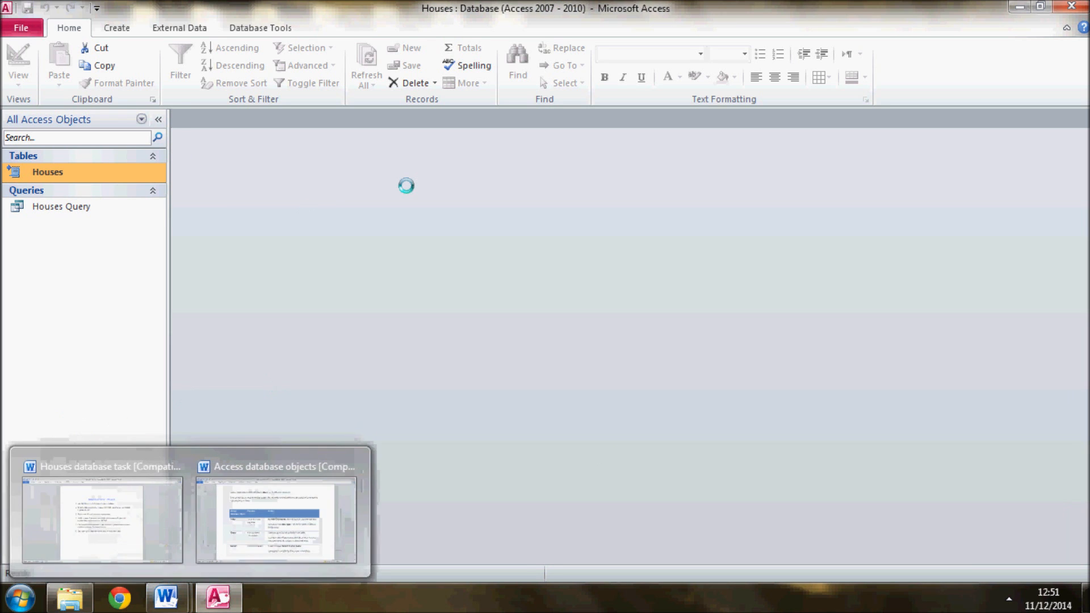
key("alt+Tab")
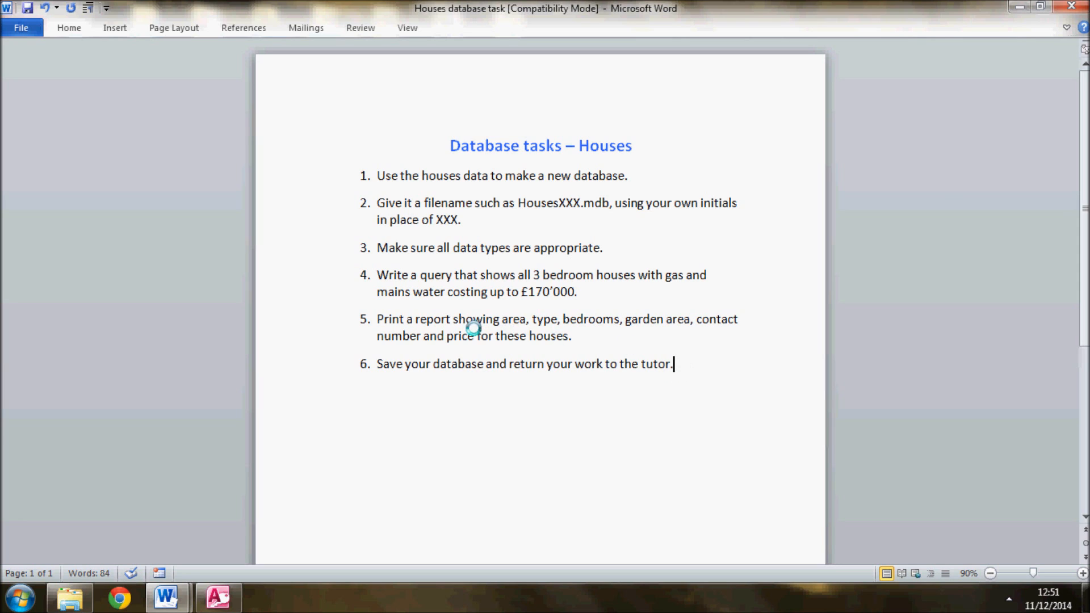
double_click(504, 335)
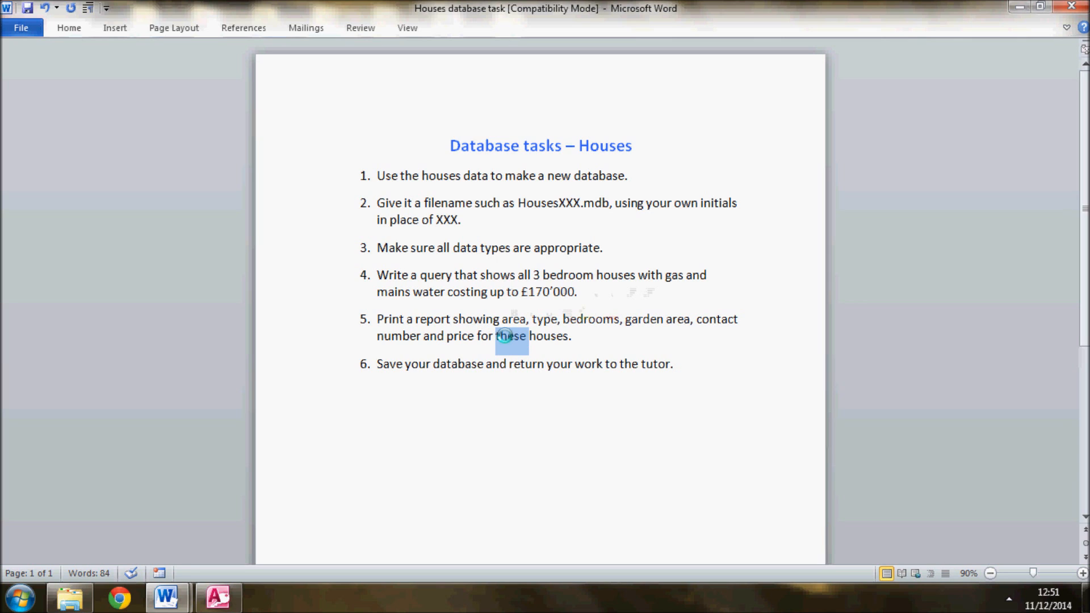
left_click(577, 294)
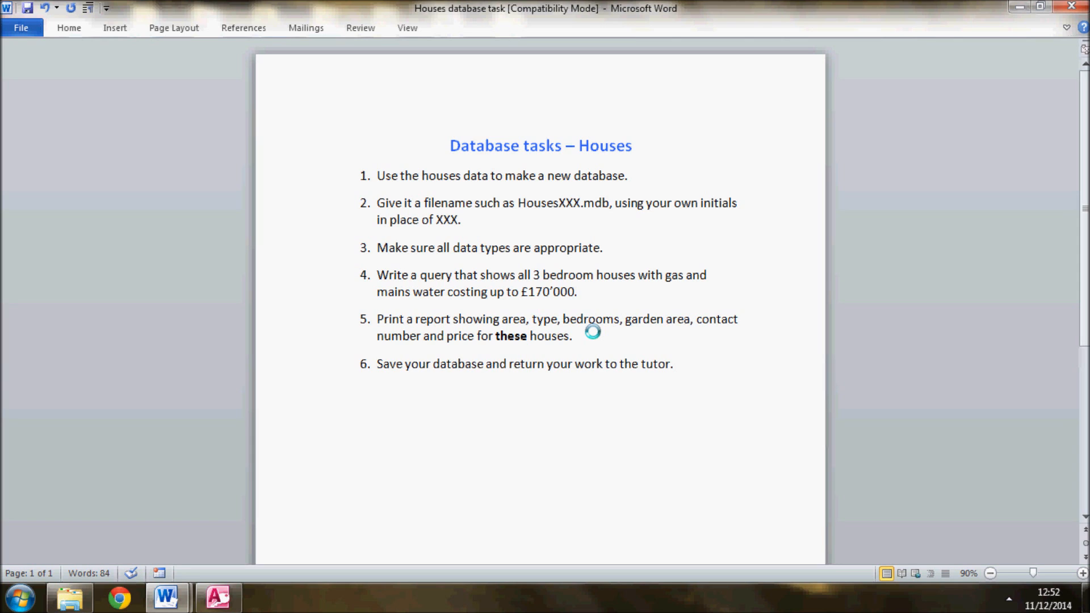
left_click(377, 319)
left_click(599, 336)
Switch back to Access and start the Report Wizard with Houses Query as the report's source
key("alt+Tab")
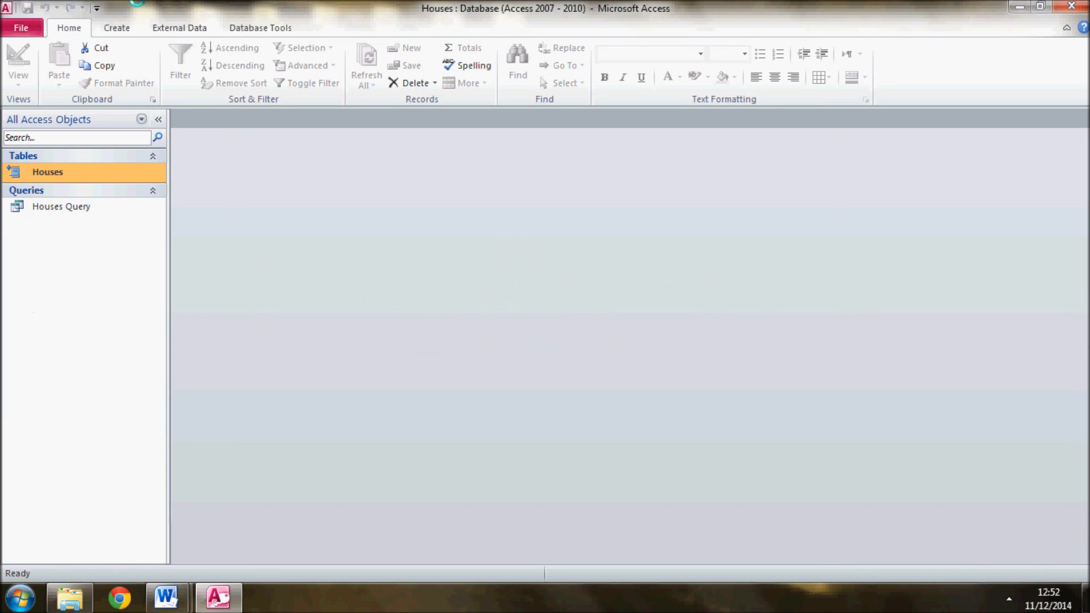
left_click(119, 26)
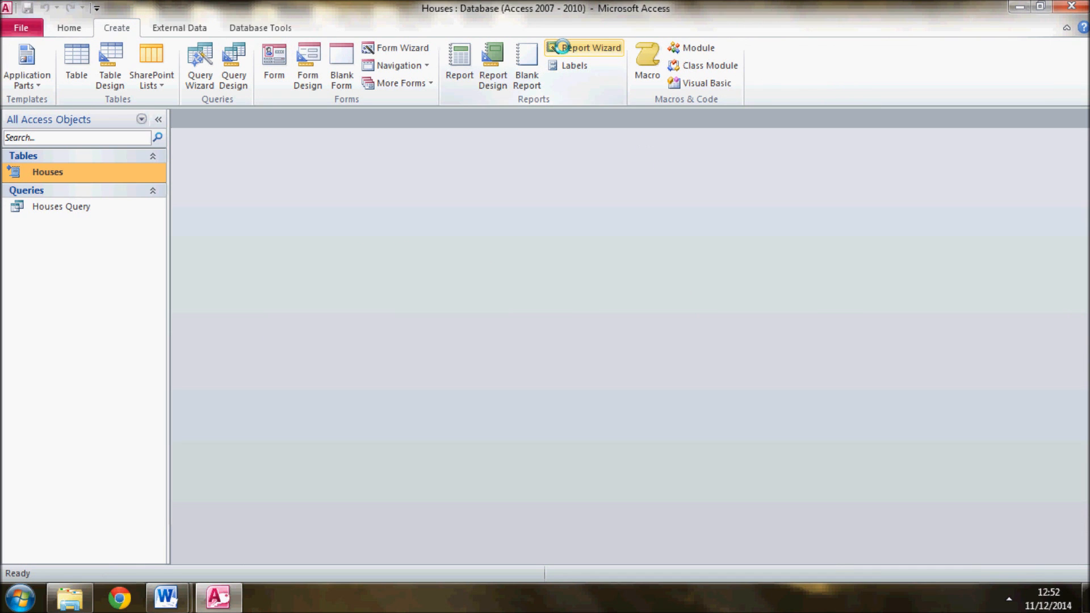
left_click(561, 47)
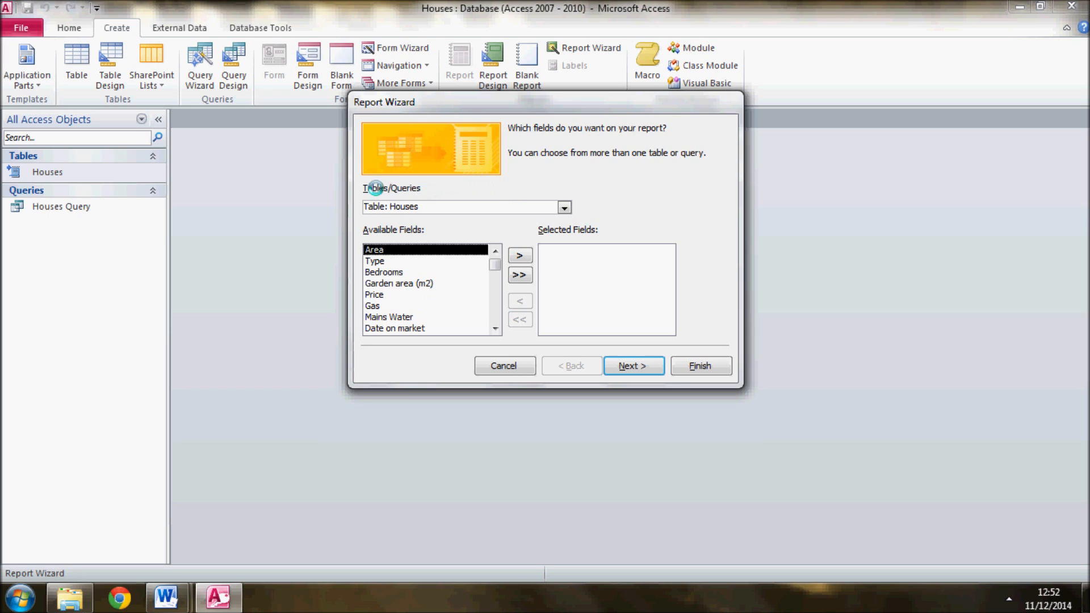
left_click(561, 206)
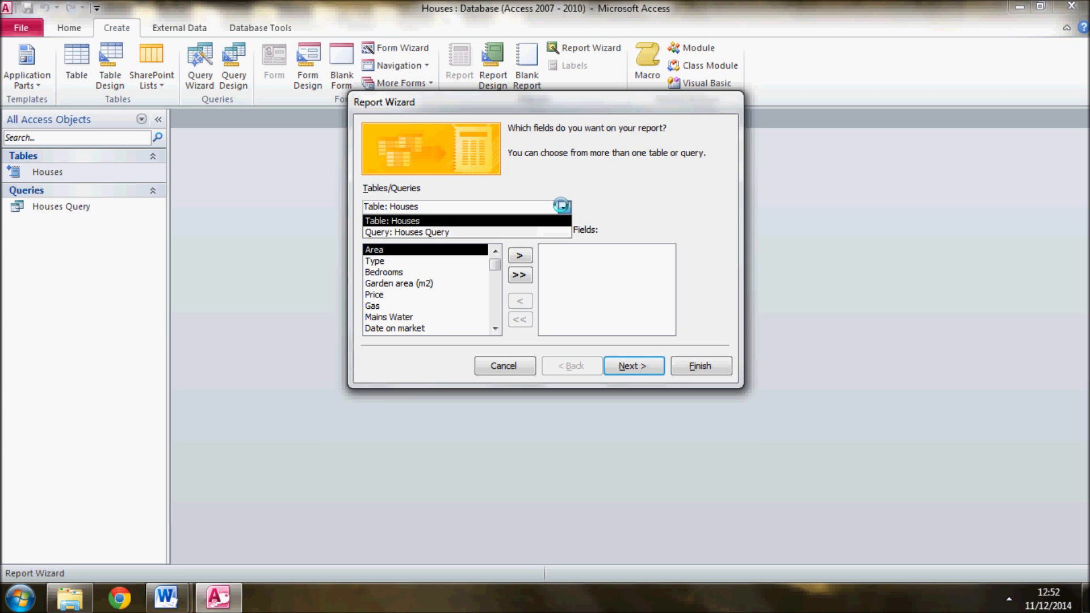
left_click(451, 231)
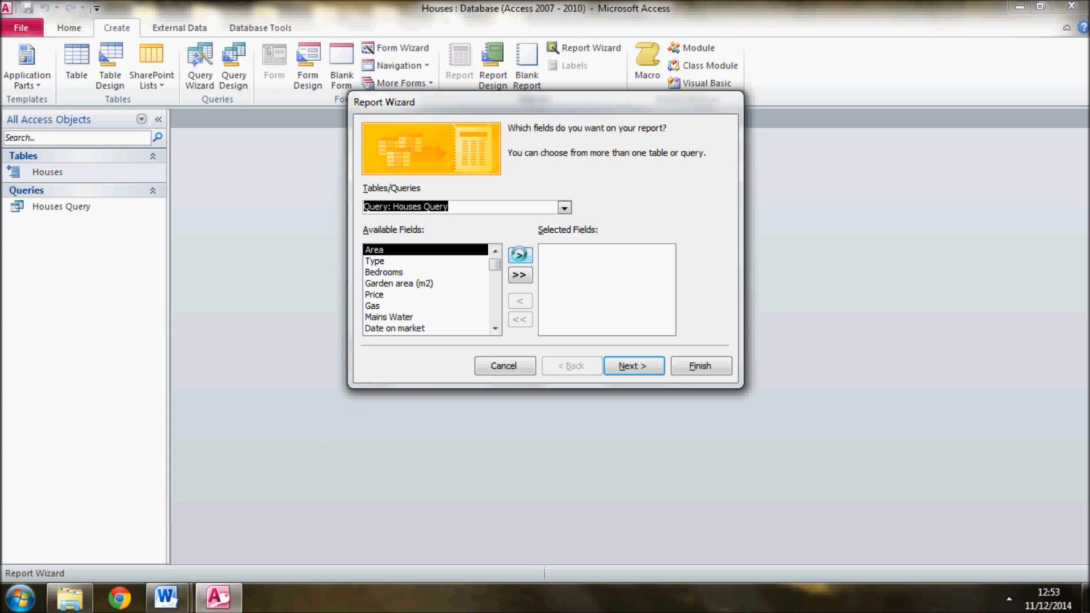
Add the Area, Type, Bedrooms and Garden area (m2) fields to the report, checking the required fields in the Word task document
left_click(519, 255)
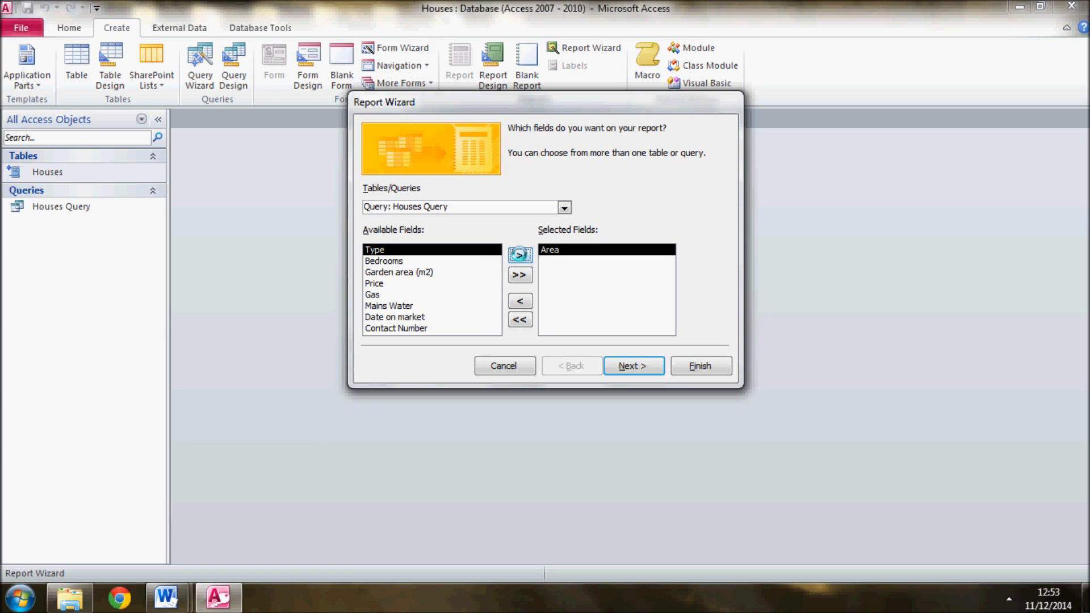
key("alt+Tab")
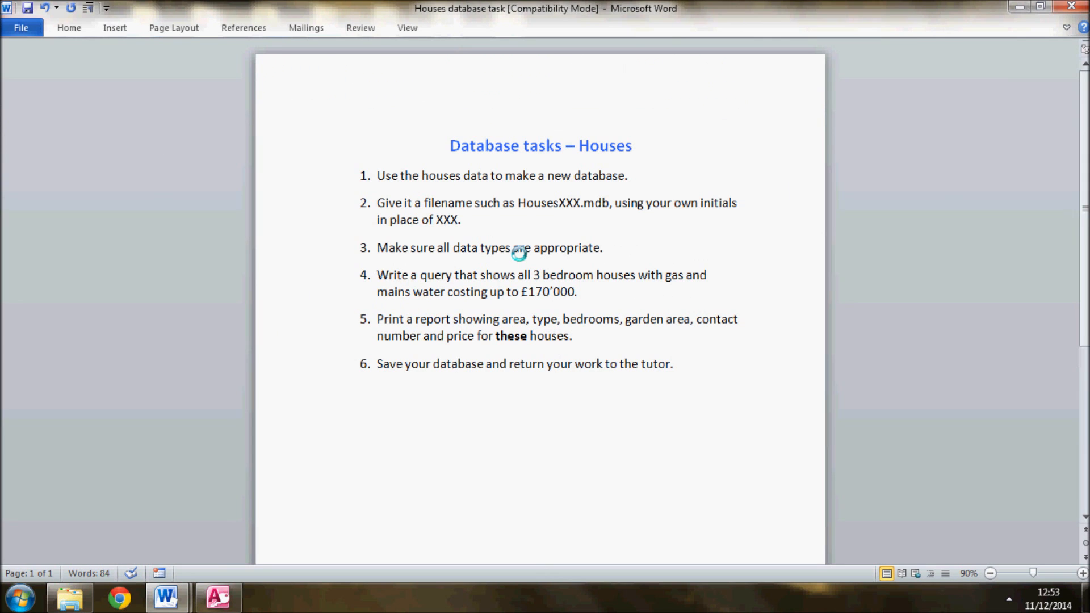
key("alt+Tab")
left_click(519, 255)
left_click(519, 255)
left_click(519, 255)
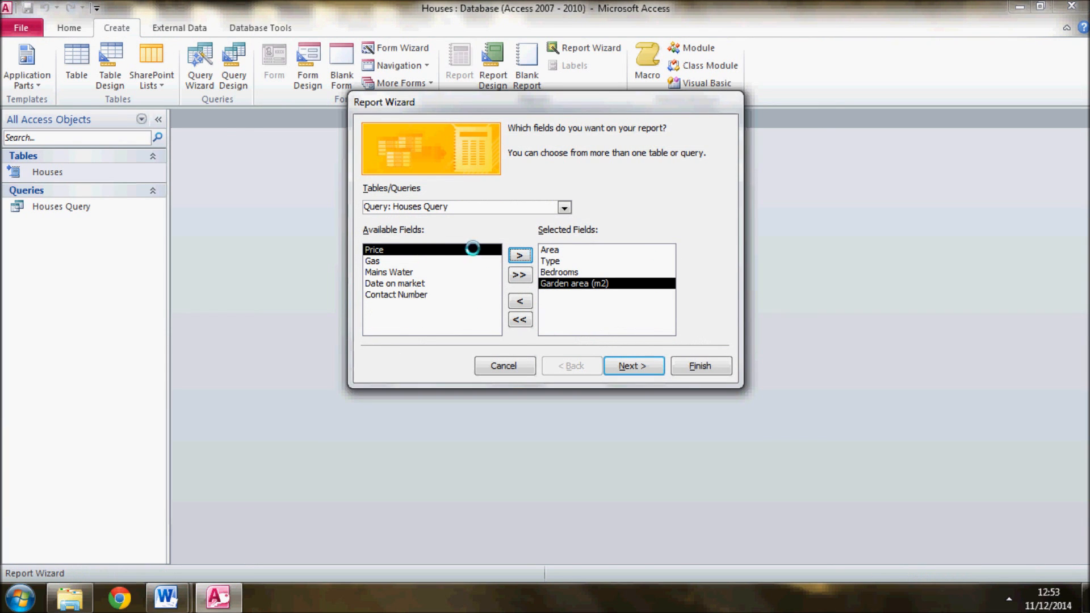
Add the Contact Number and Price fields, check the selection against the Word task document, and accept the report's field list
left_click(416, 293)
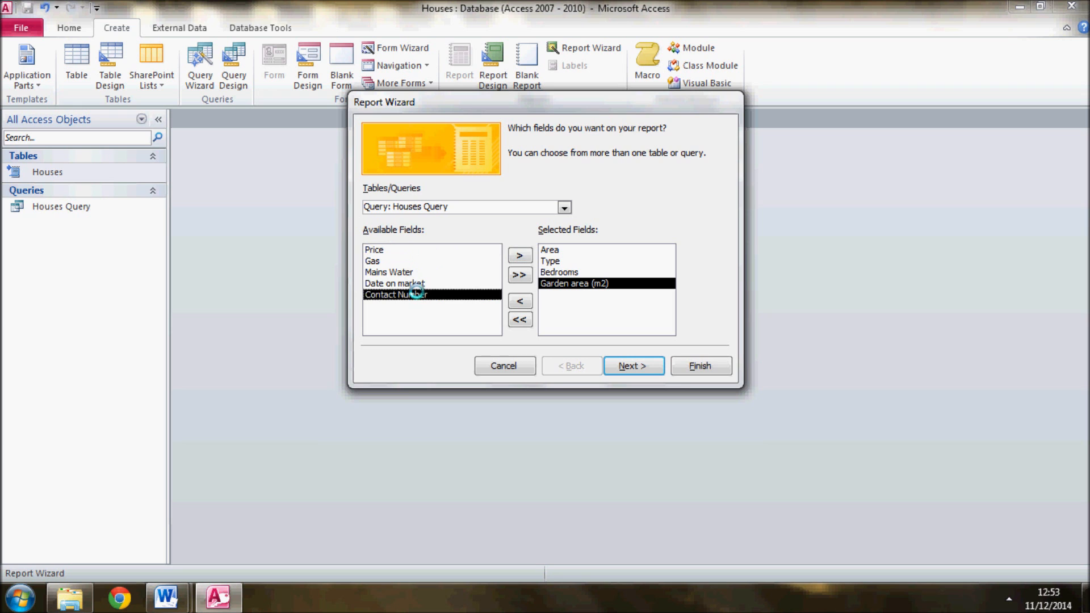
left_click(517, 255)
key("alt+Tab")
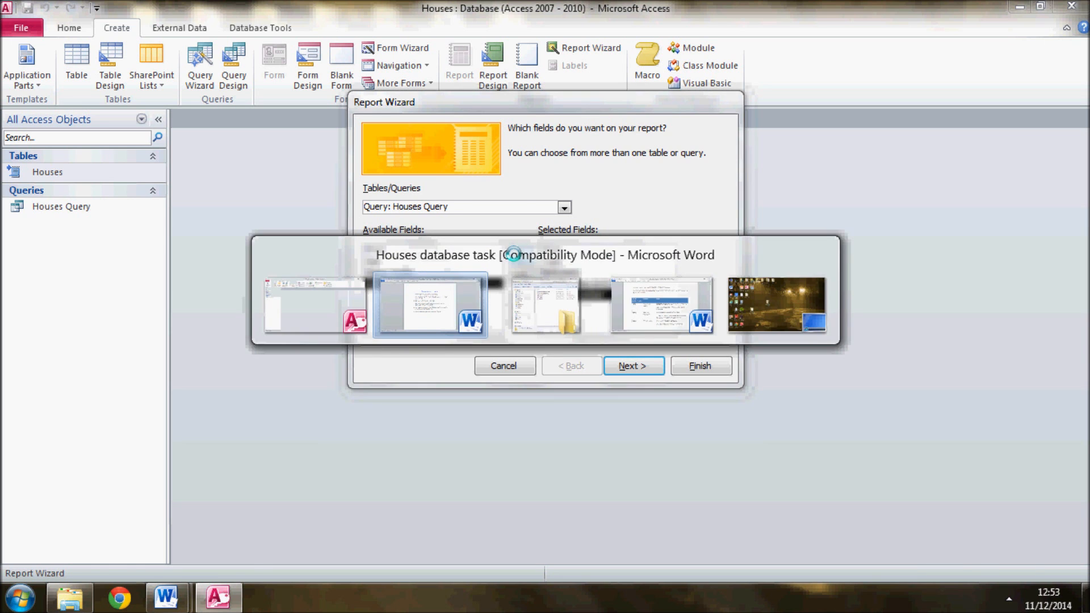
key("alt+Tab")
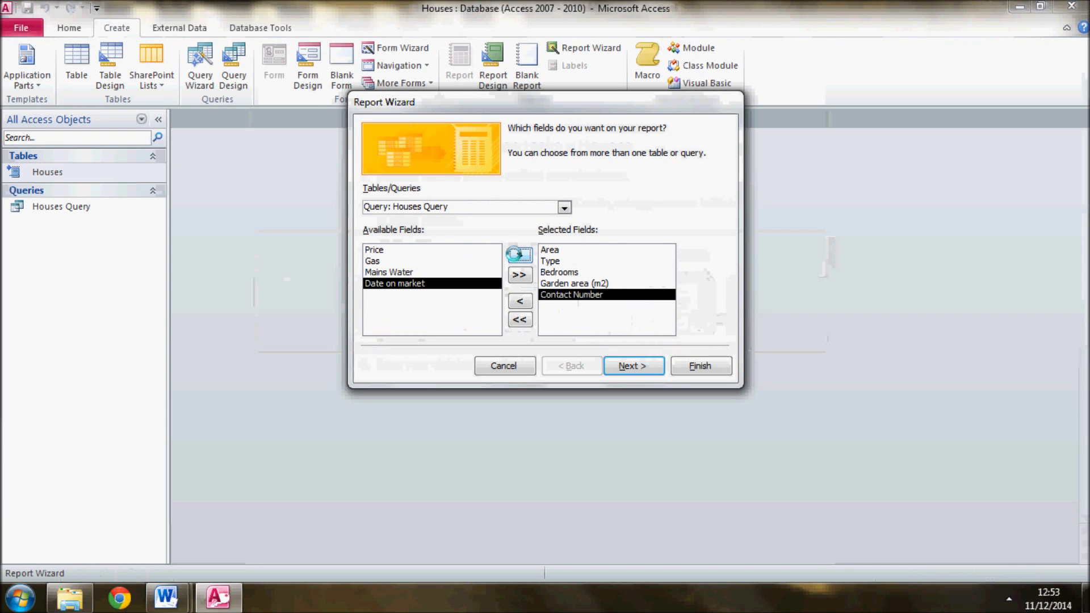
left_click(403, 250)
left_click(517, 255)
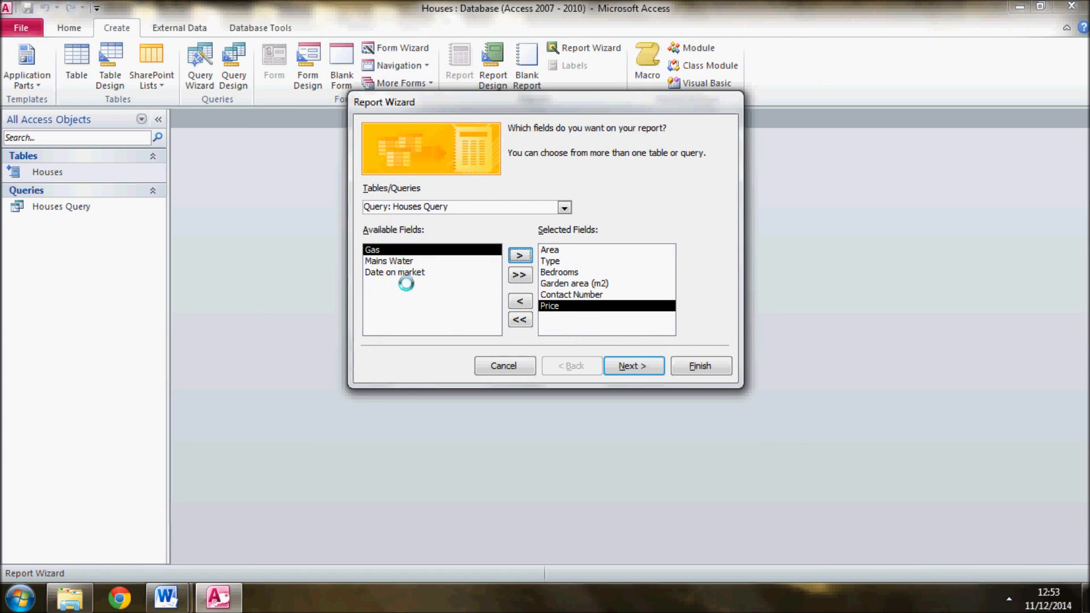
left_click(600, 322)
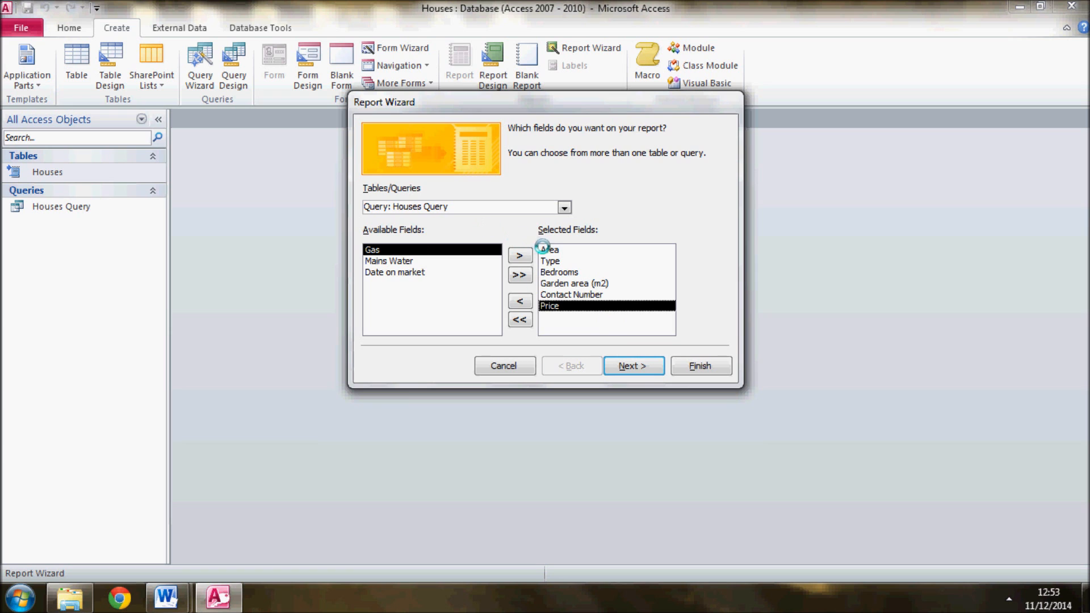
key("alt+Tab")
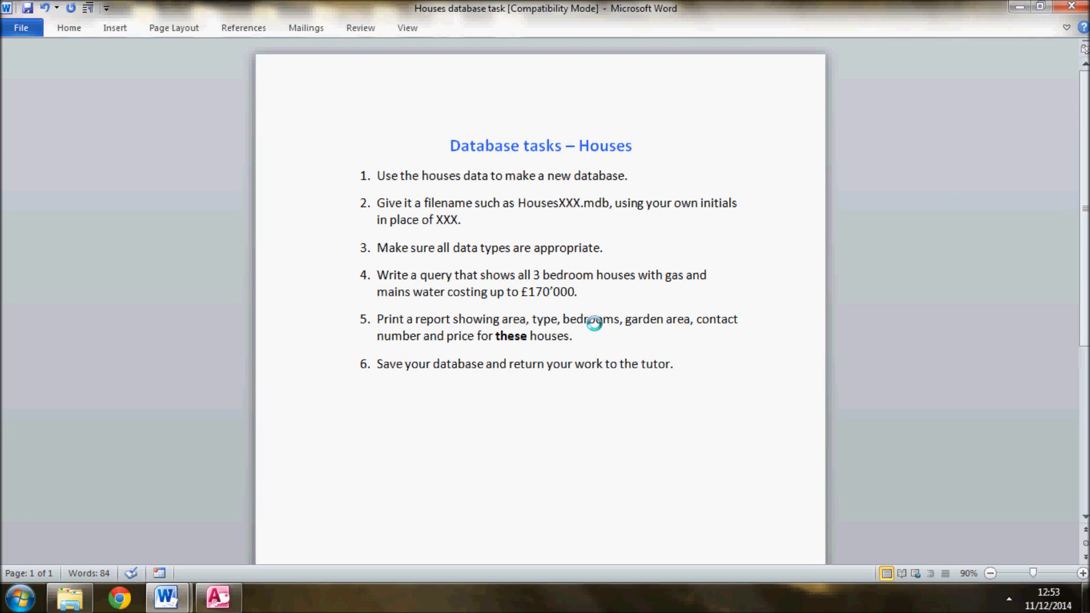
key("alt+Tab")
left_click(630, 361)
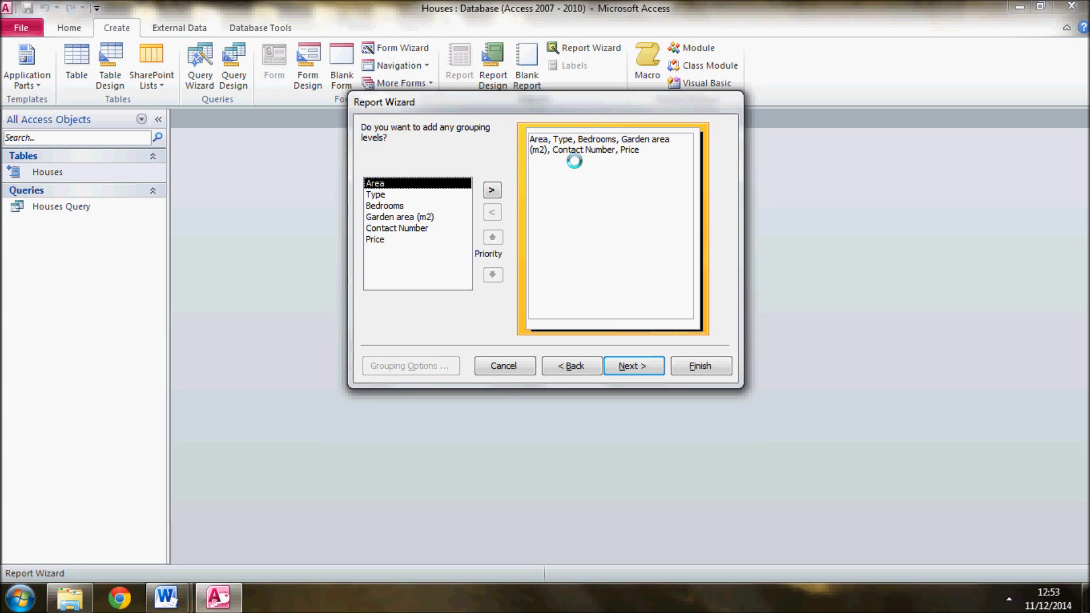
Leave the report without grouping levels and sort its records by Price in ascending order
left_click(632, 366)
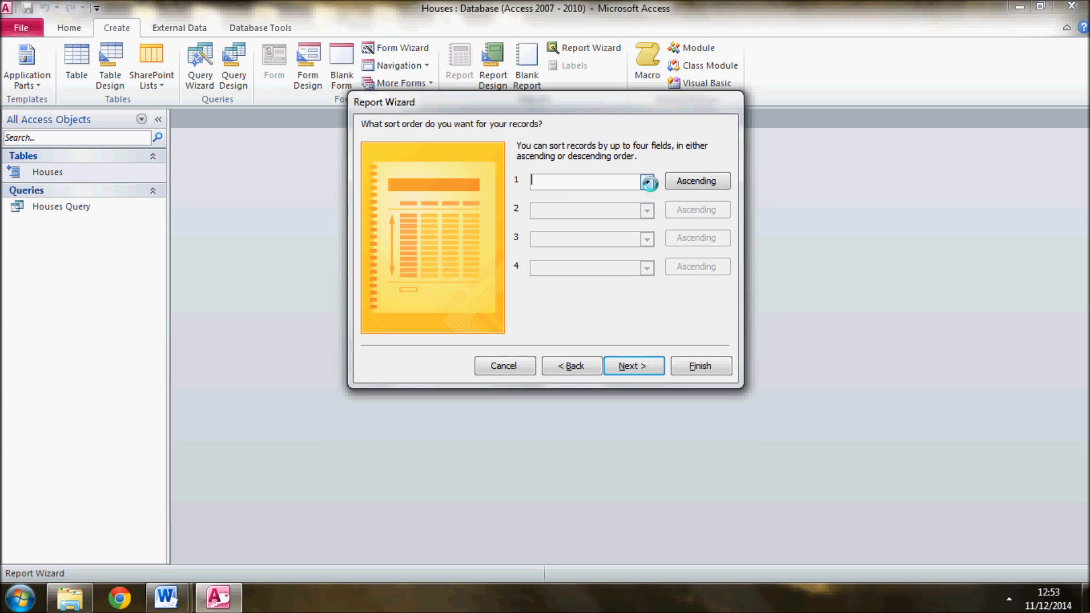
left_click(648, 183)
left_click(604, 262)
left_click(641, 366)
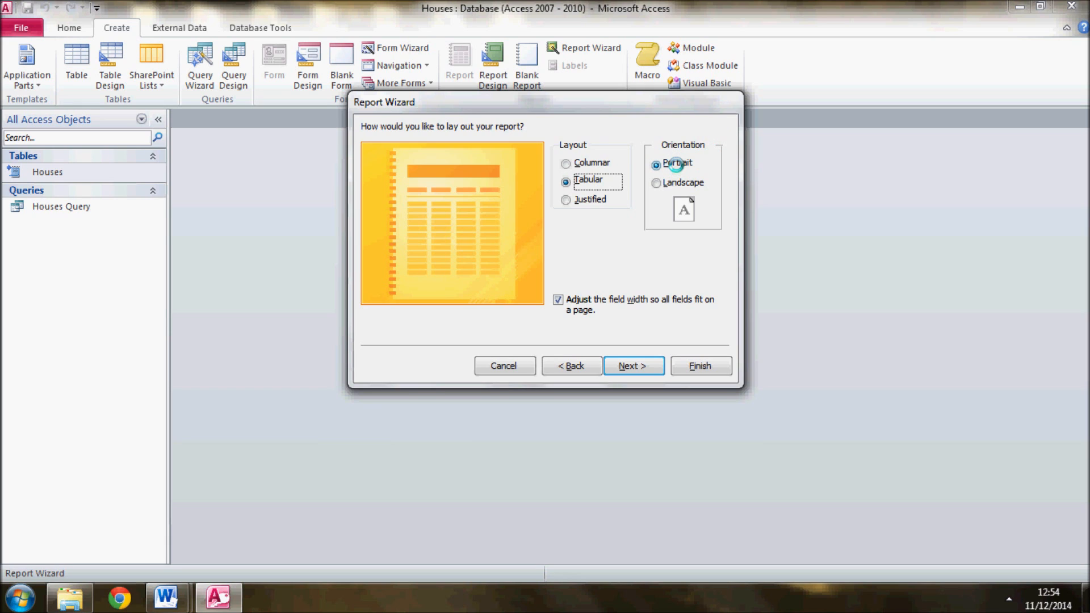
Set the report's orientation to Landscape and finish the wizard to preview the report titled Houses Query
left_click(674, 182)
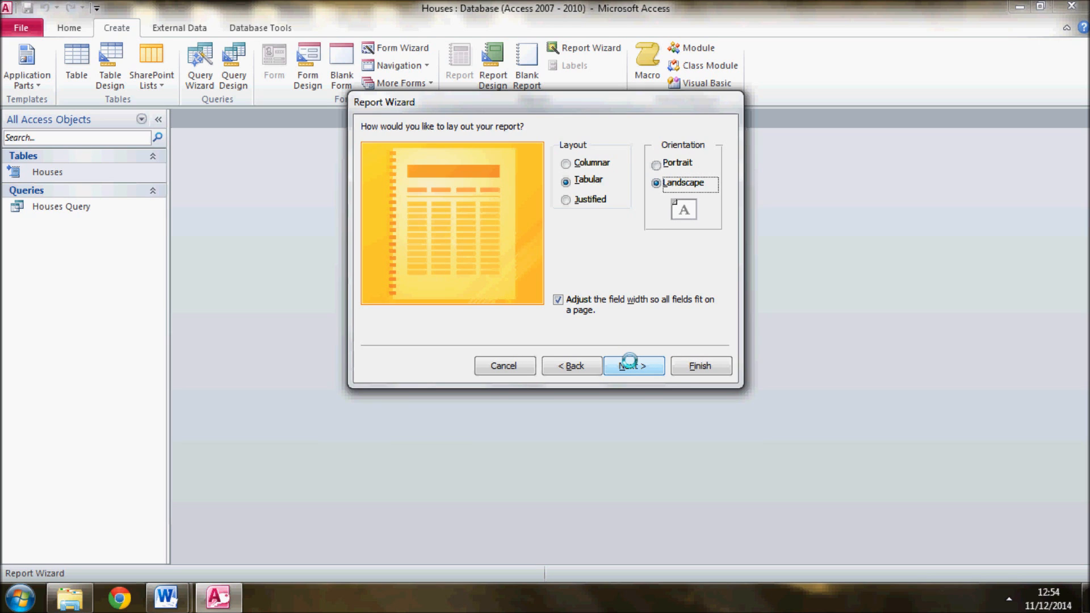
left_click(629, 364)
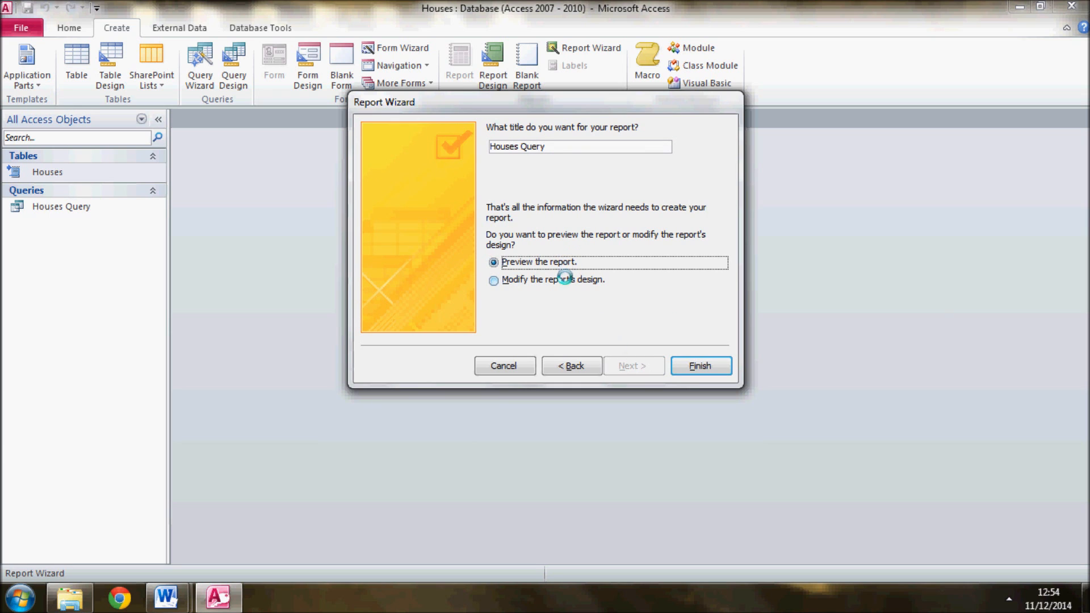
left_click(714, 369)
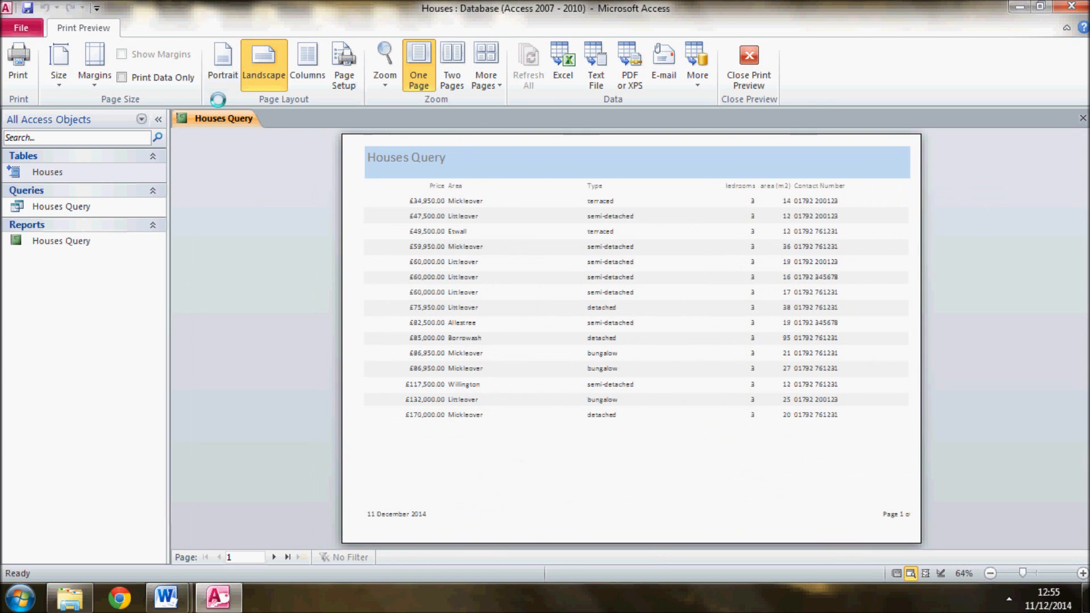
Switch the report to Layout View and narrow the Price column, heading and values together, to fit its contents
right_click(216, 117)
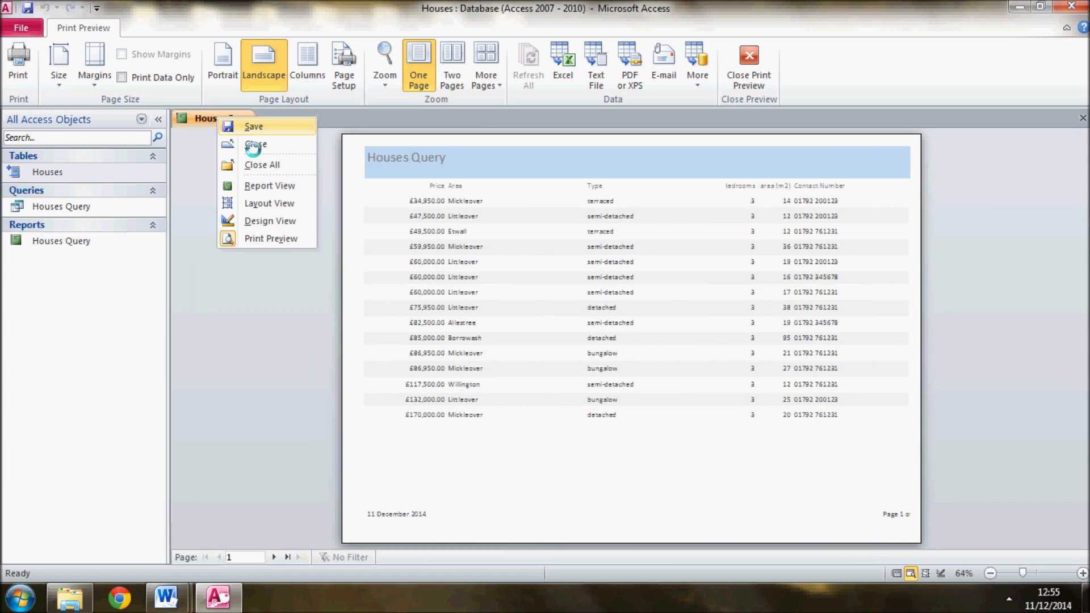
left_click(288, 203)
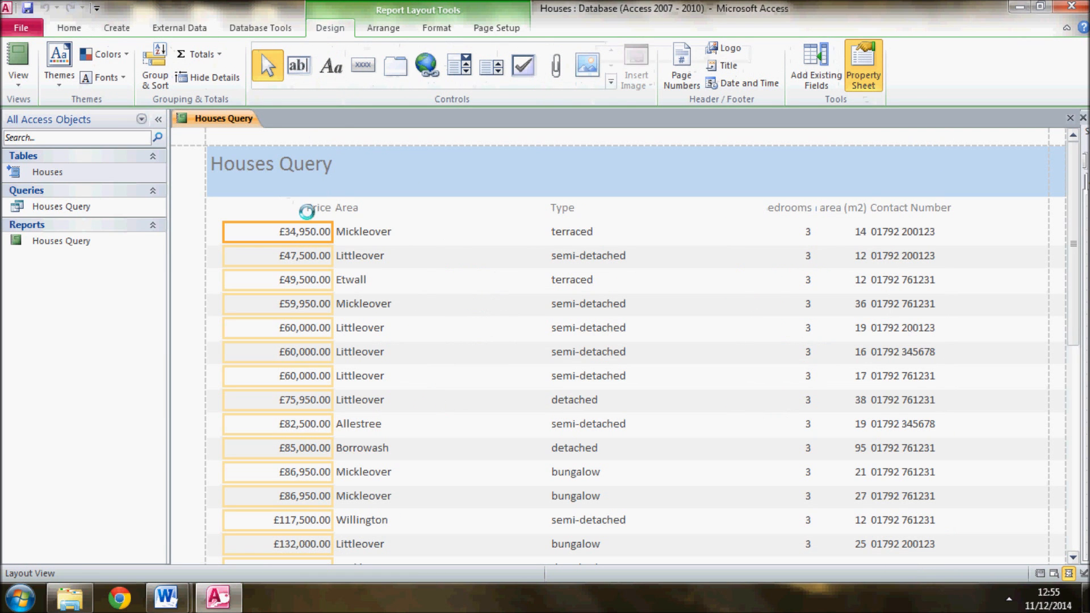
left_click(309, 206)
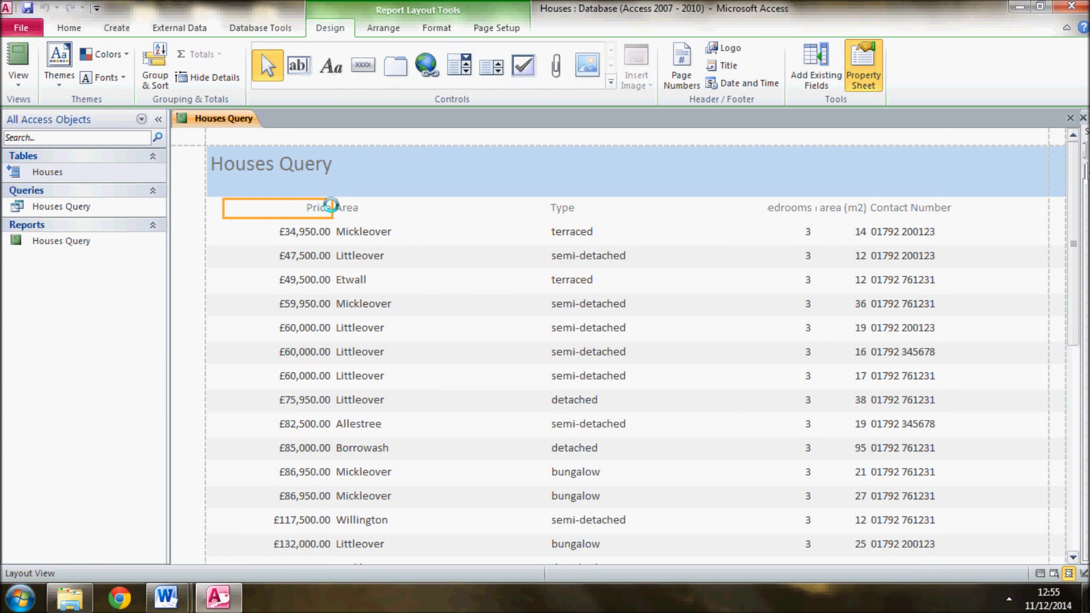
left_click(309, 232)
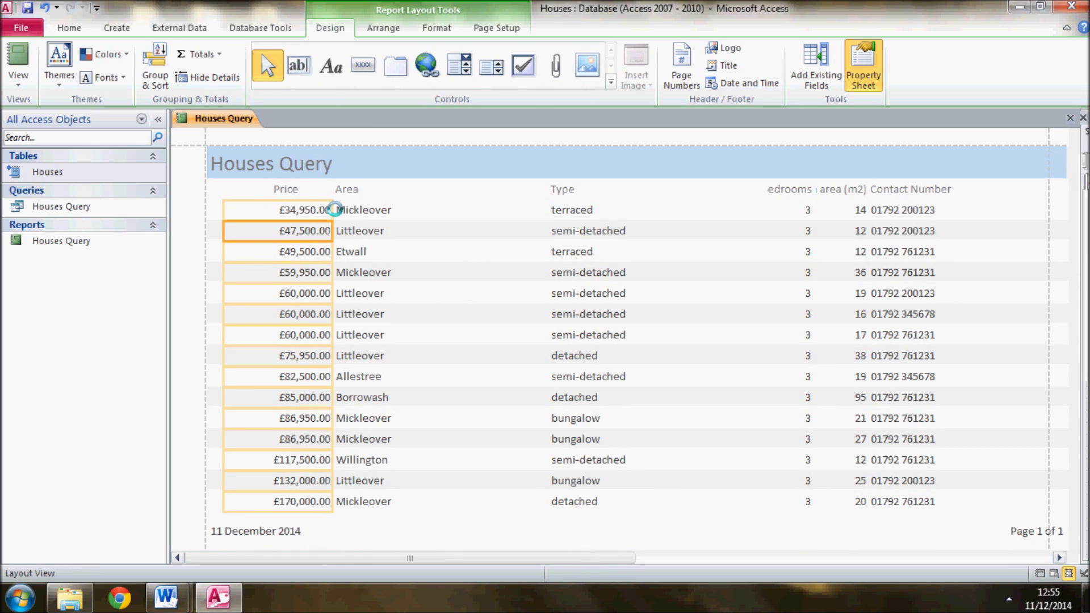
left_click(318, 190)
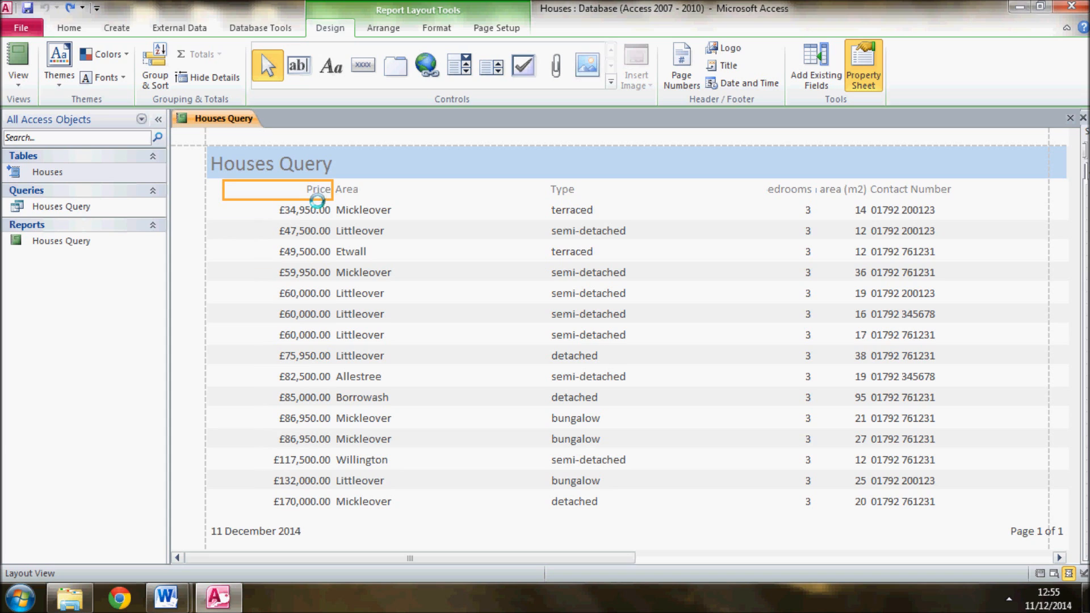
left_click(317, 209)
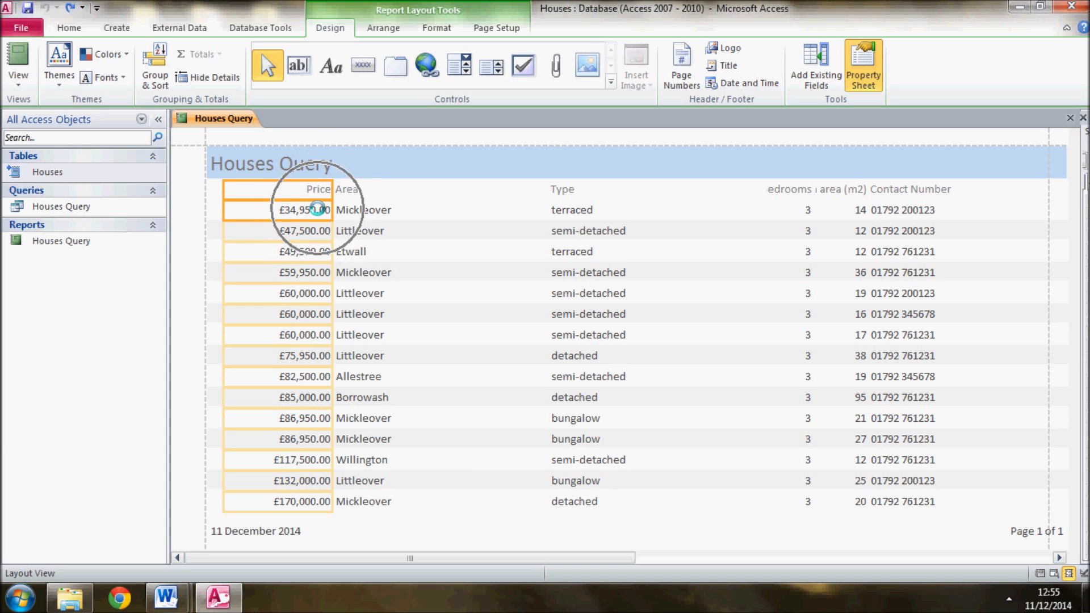
left_click_drag(332, 189, 296, 189)
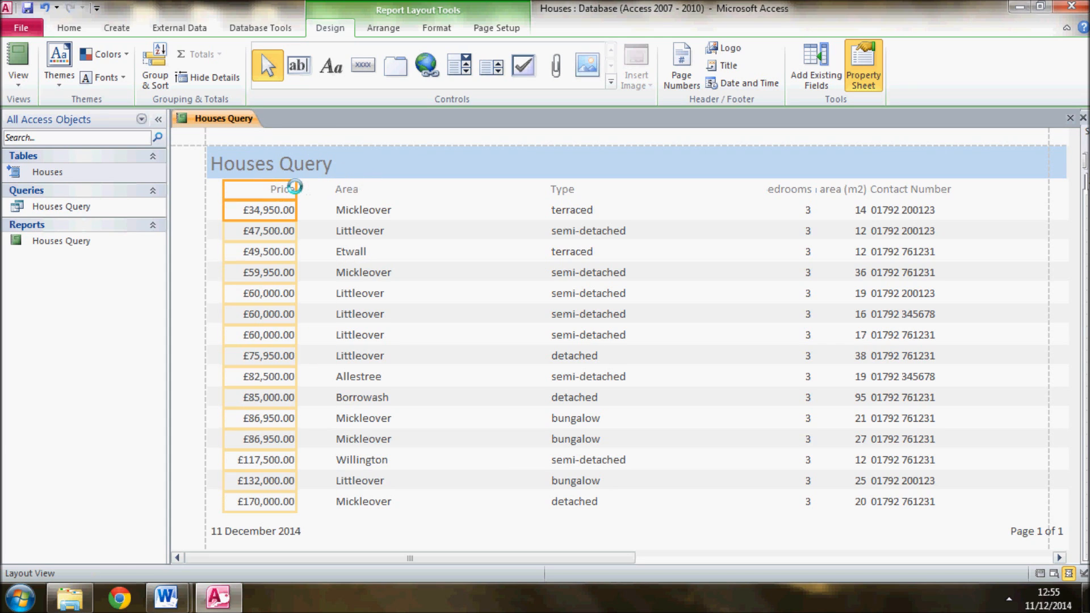
Move the Area column's start closer to the Price column and narrow the Area column to fit its contents
left_click(346, 189)
left_click(344, 209)
left_click_drag(334, 189, 318, 190)
left_click_drag(547, 190, 443, 190)
Extend the Type column's heading and values toward the Area column to close the gap between them
left_click(587, 191)
left_click(587, 227)
left_click_drag(550, 188, 445, 188)
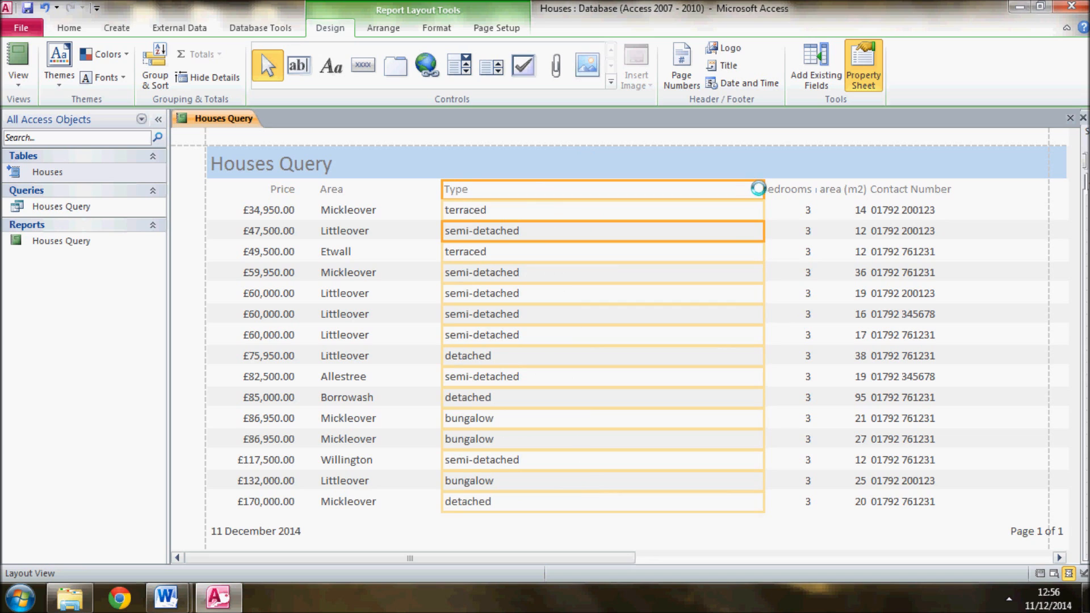
Narrow the Type column, then shift the Bedrooms column closer to it, sized to show its full heading
left_click_drag(763, 188, 608, 184)
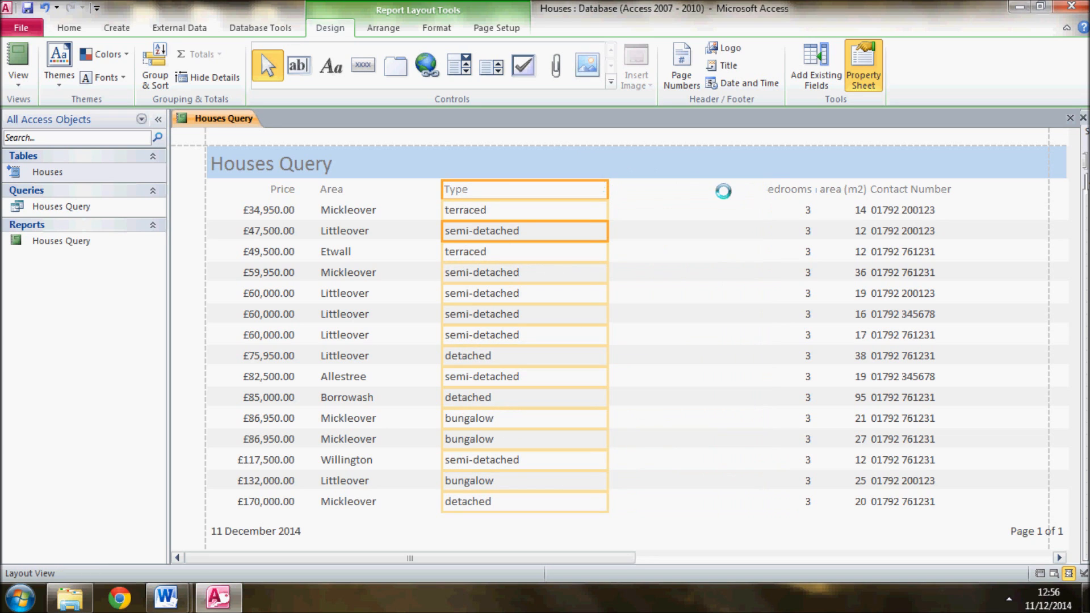
left_click(777, 190)
left_click(783, 213, "shift")
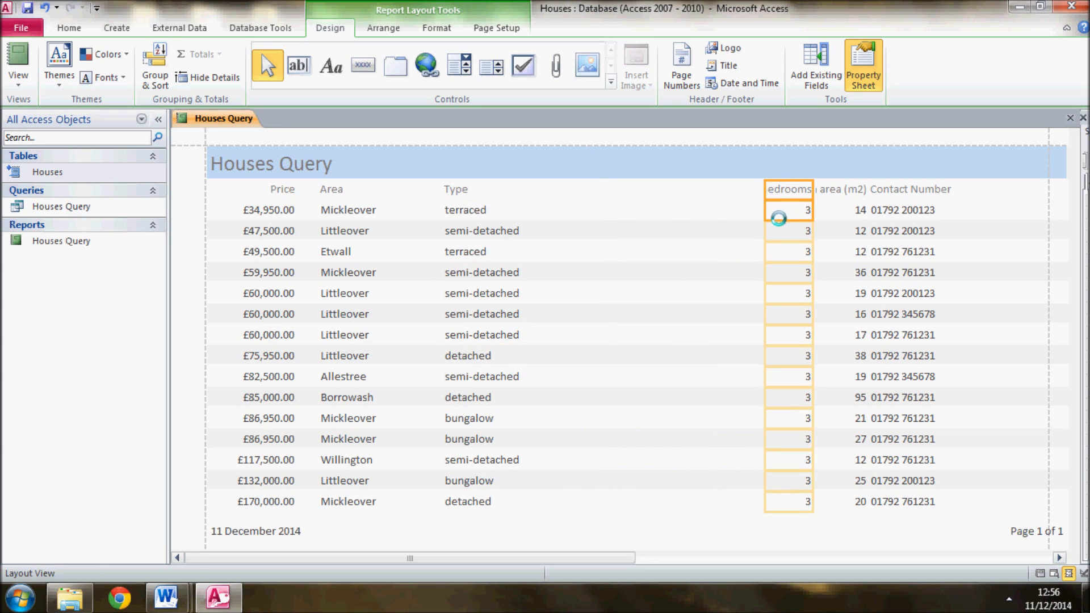
left_click_drag(743, 192, 574, 189)
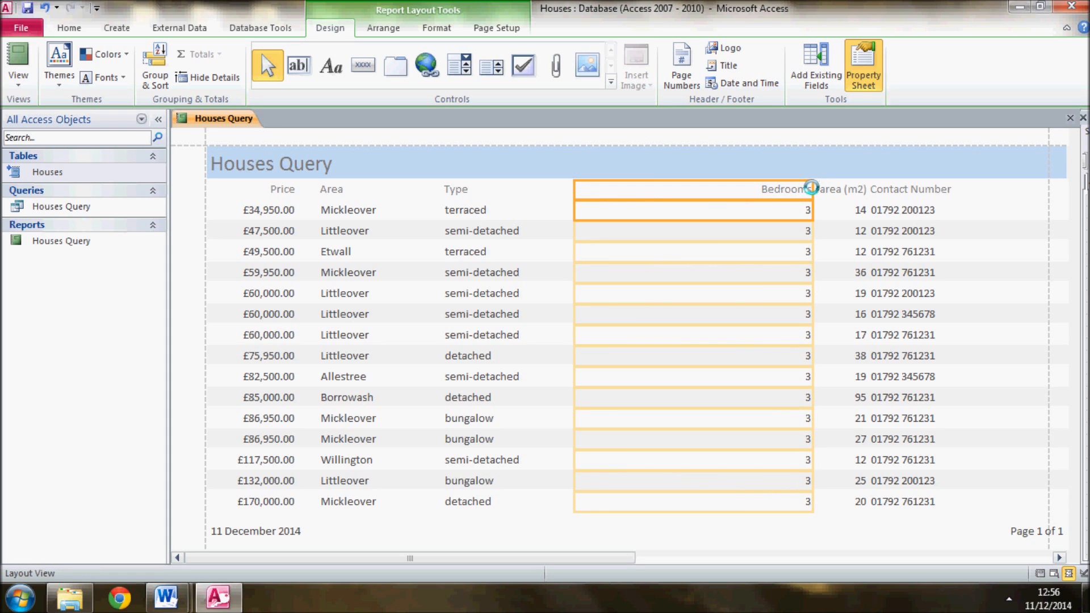
left_click_drag(811, 187, 658, 186)
Extend the Garden area (m2) column toward Bedrooms to show its full heading, and pull its end away from Contact Number
left_click(837, 192)
left_click(849, 210, "shift")
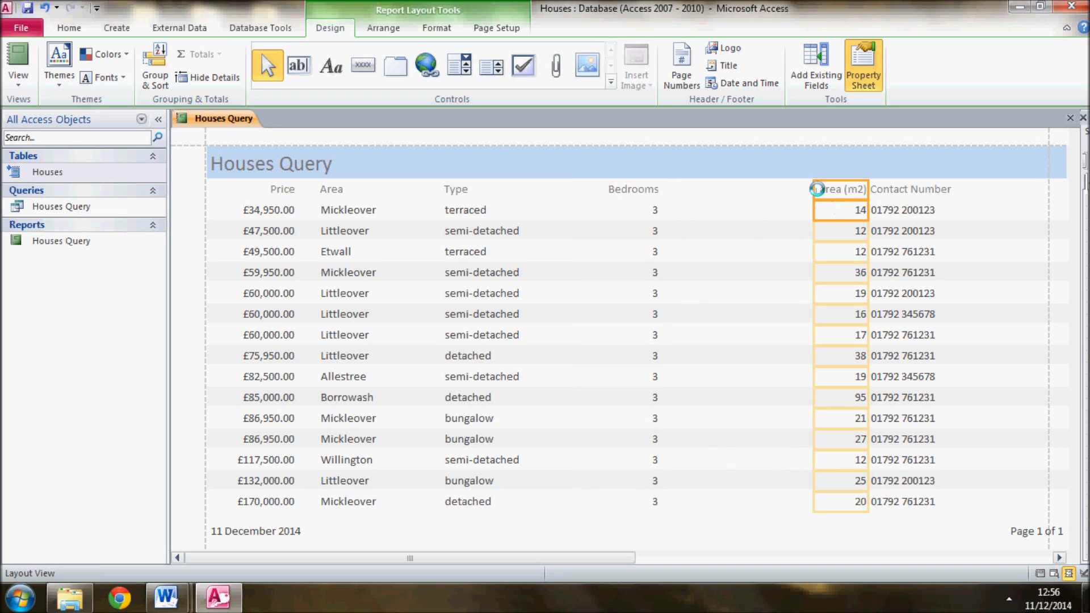
left_click_drag(813, 188, 710, 179)
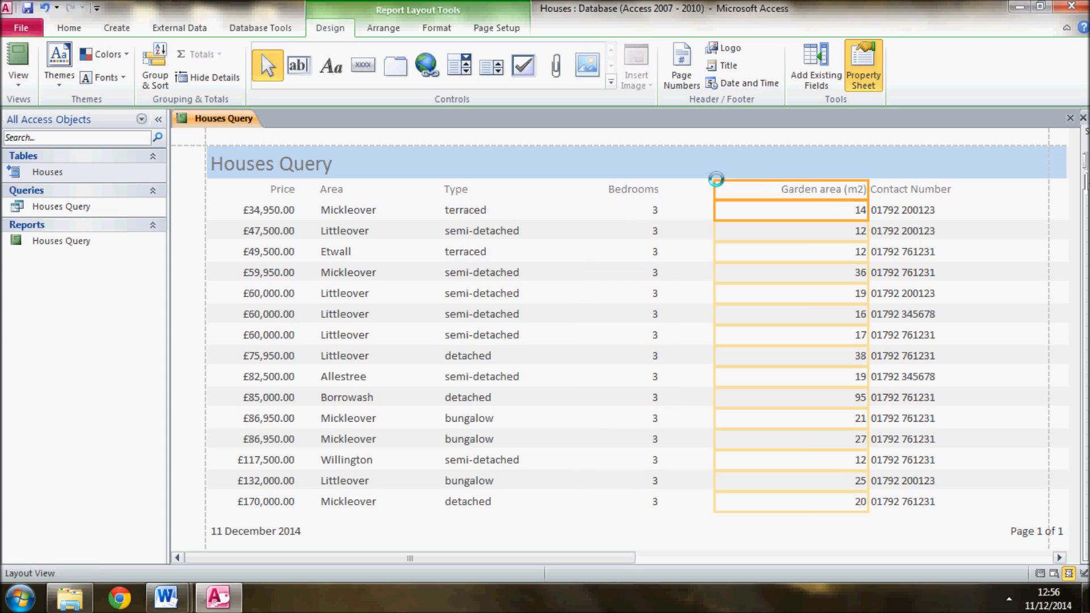
left_click_drag(867, 191, 826, 189)
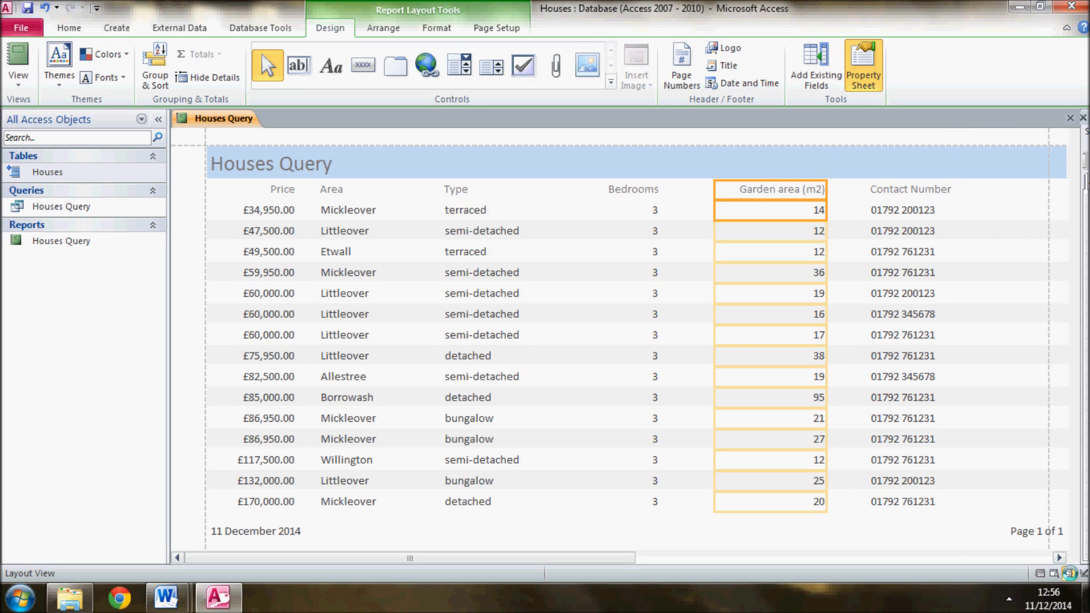
Pull the end of the footer's page number box inside the page boundary and switch the report to Report View
left_click(1049, 559)
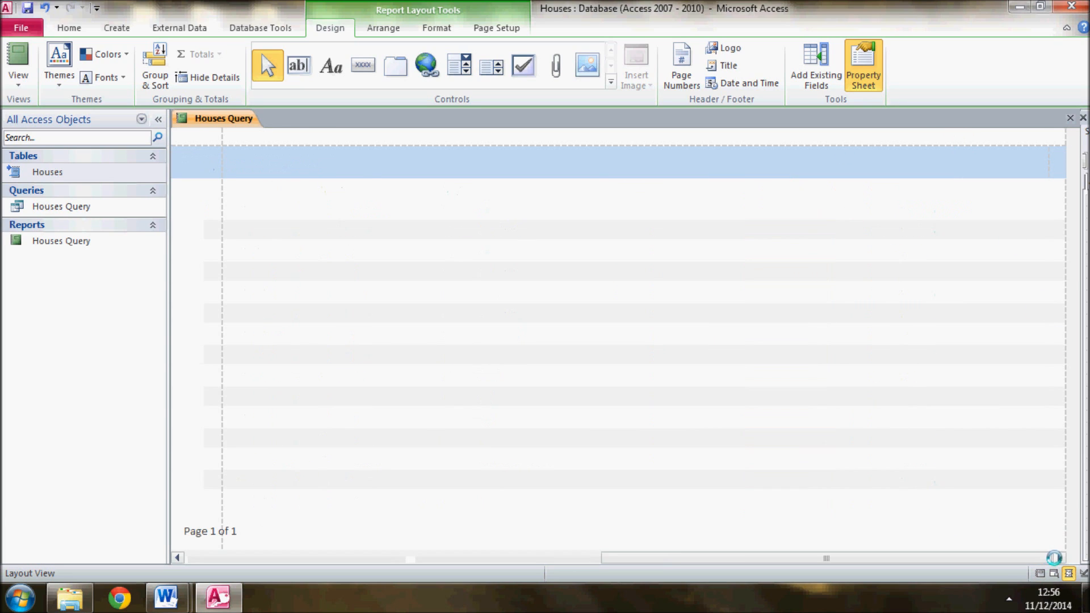
left_click_drag(791, 550, 446, 546)
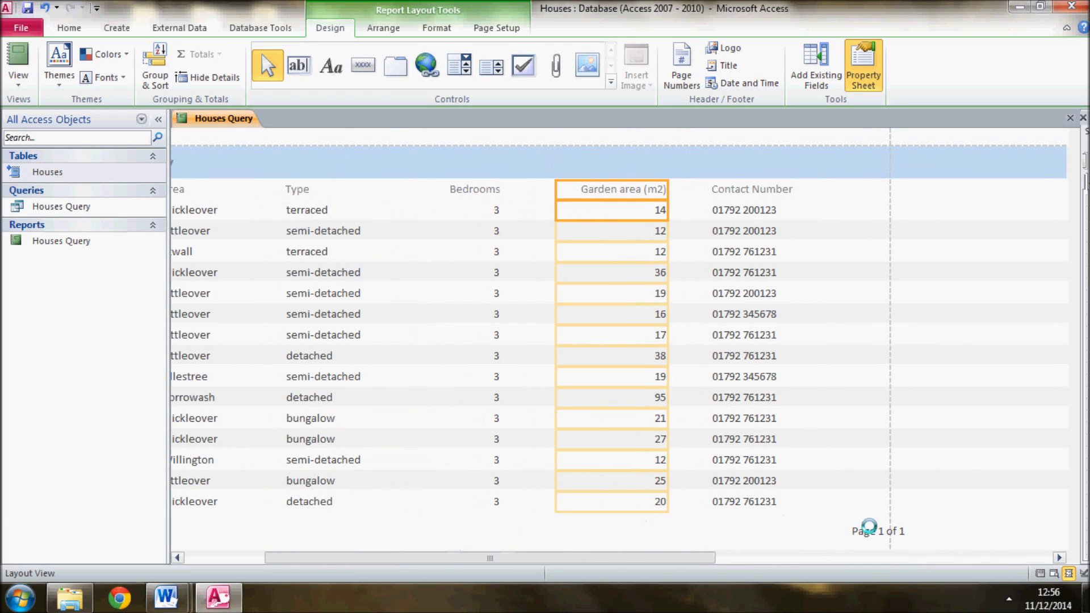
left_click(869, 527)
left_click_drag(905, 531, 883, 531)
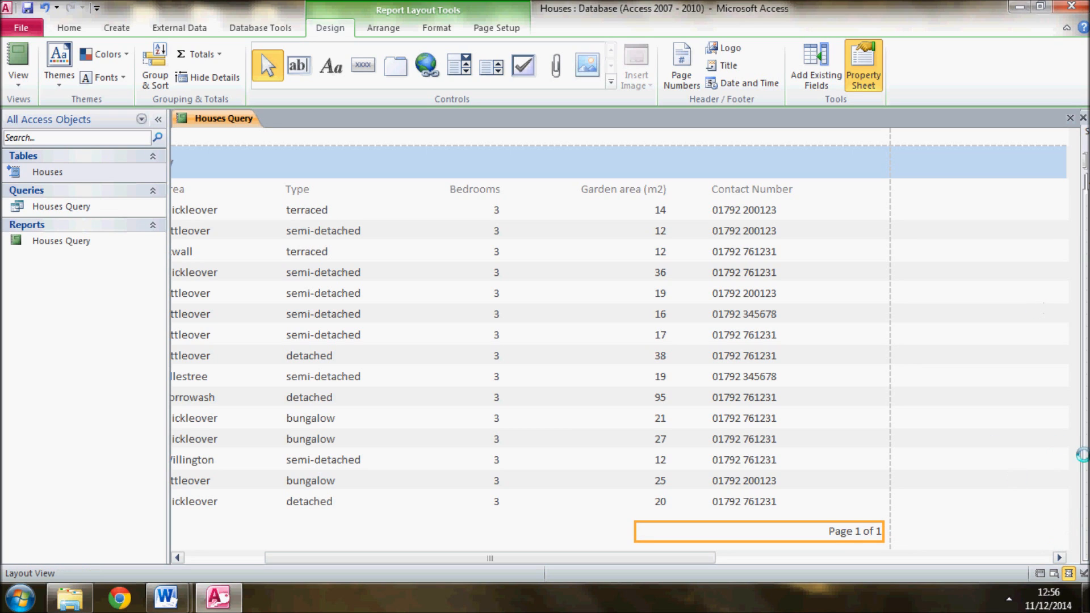
right_click(214, 118)
left_click(241, 188)
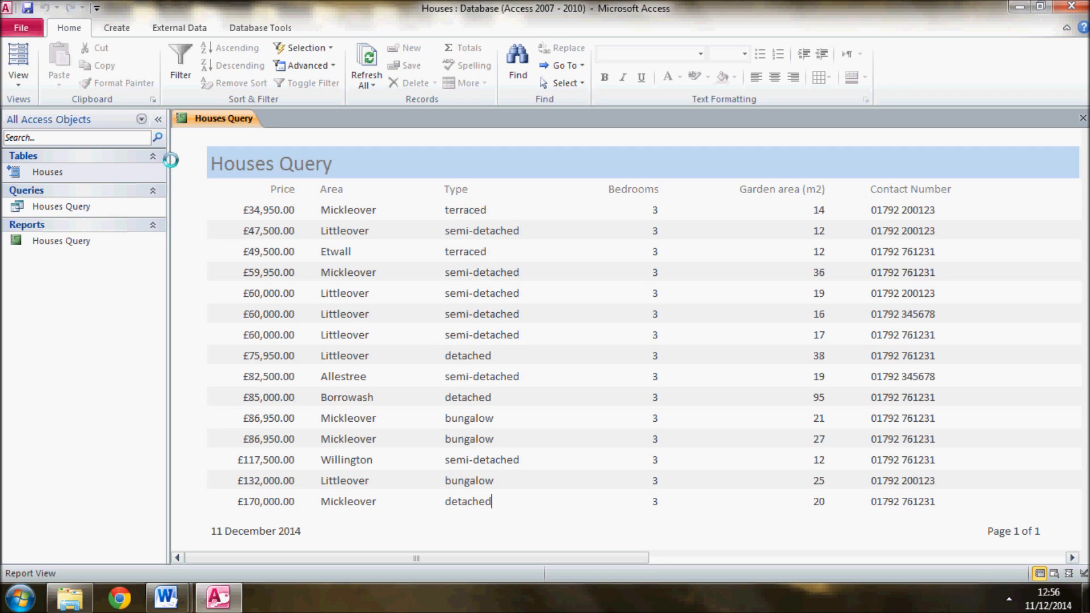
Print the report to Microsoft XPS Document Writer, saving it as Houses report.xps in the Database task - houses folder
left_click(8, 22)
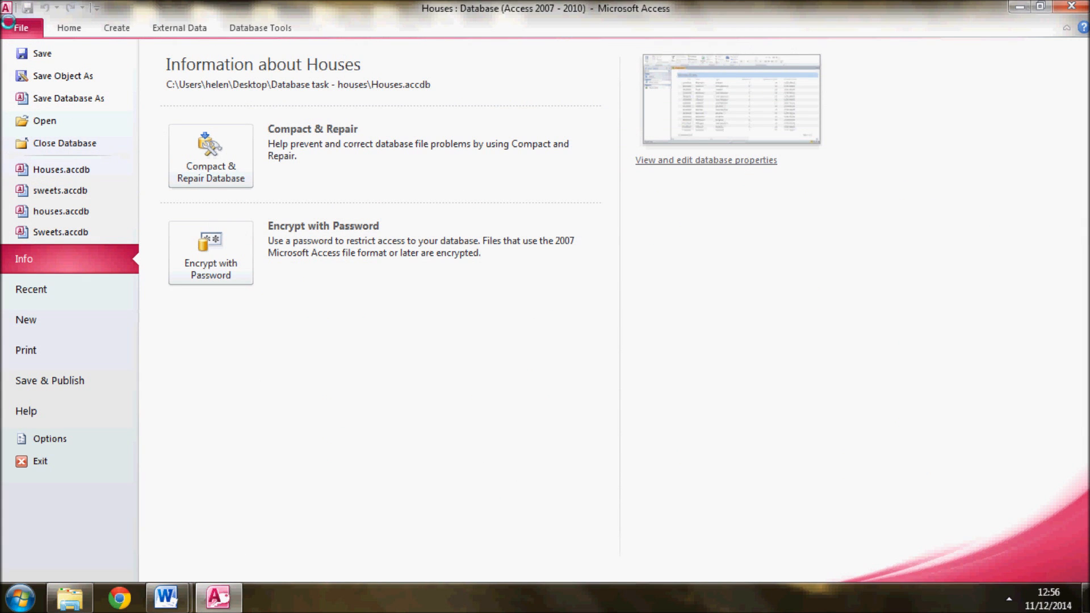
left_click(19, 352)
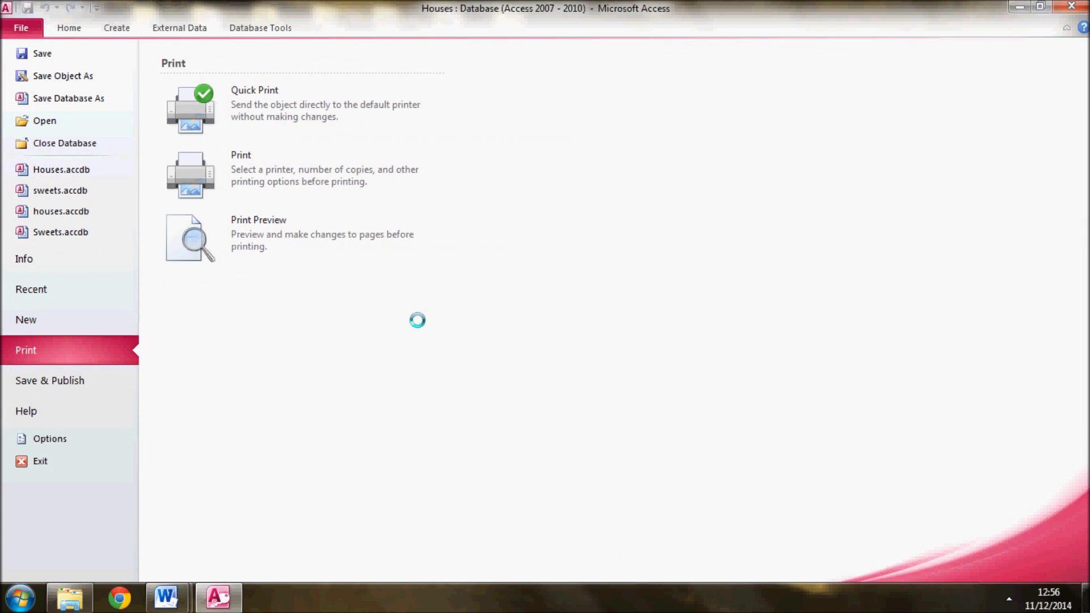
left_click(296, 181)
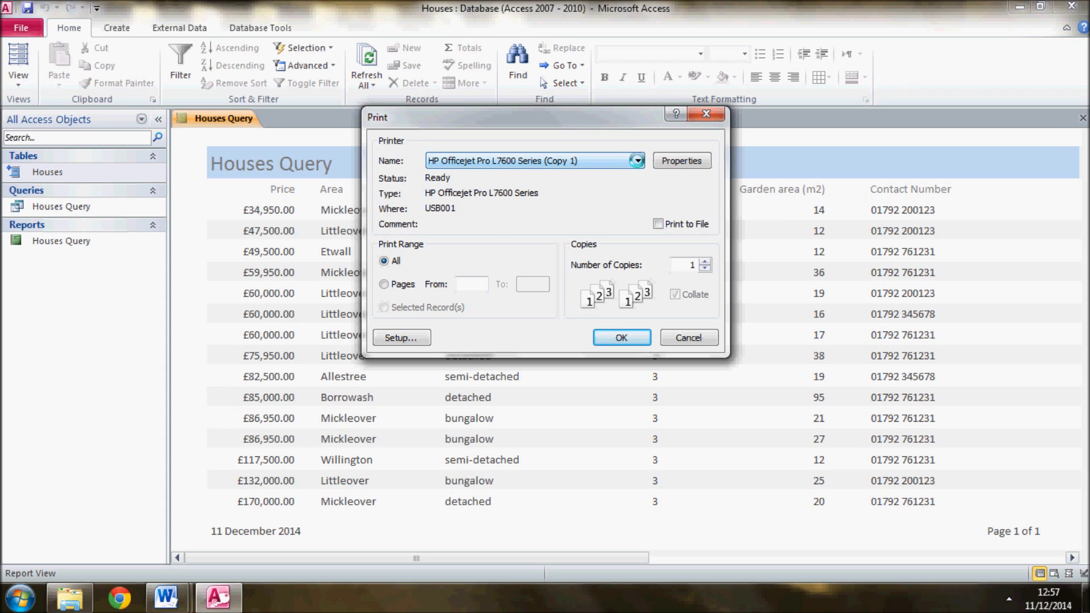
left_click(637, 161)
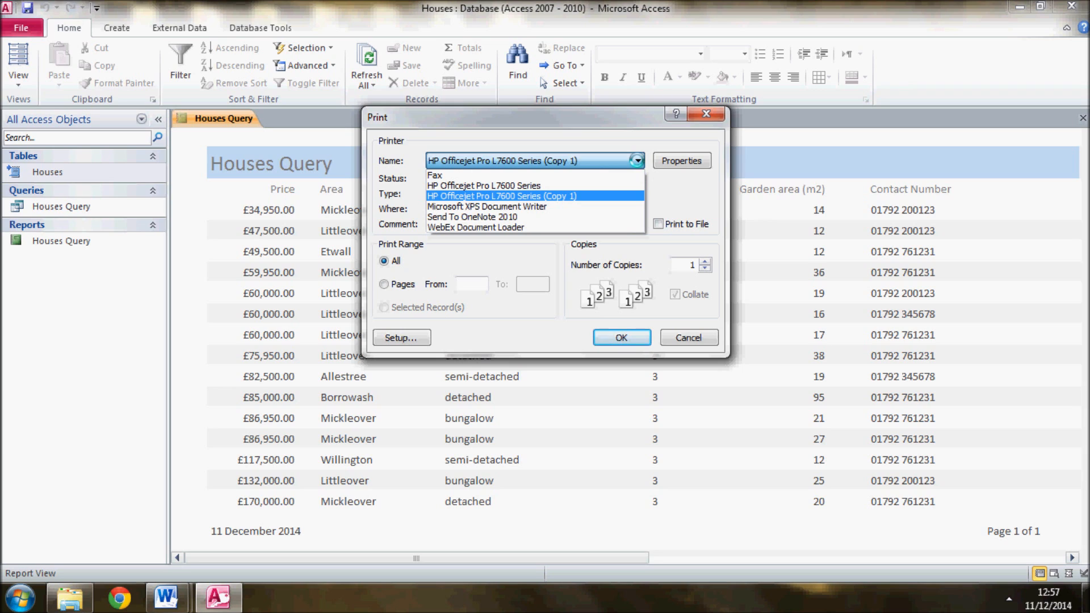
left_click(511, 207)
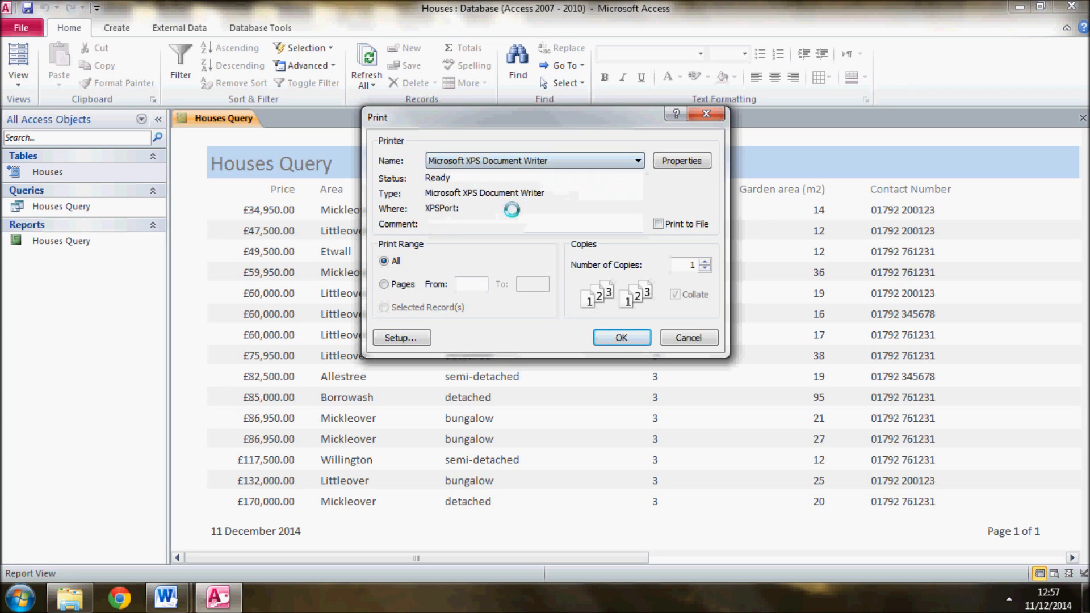
left_click(625, 334)
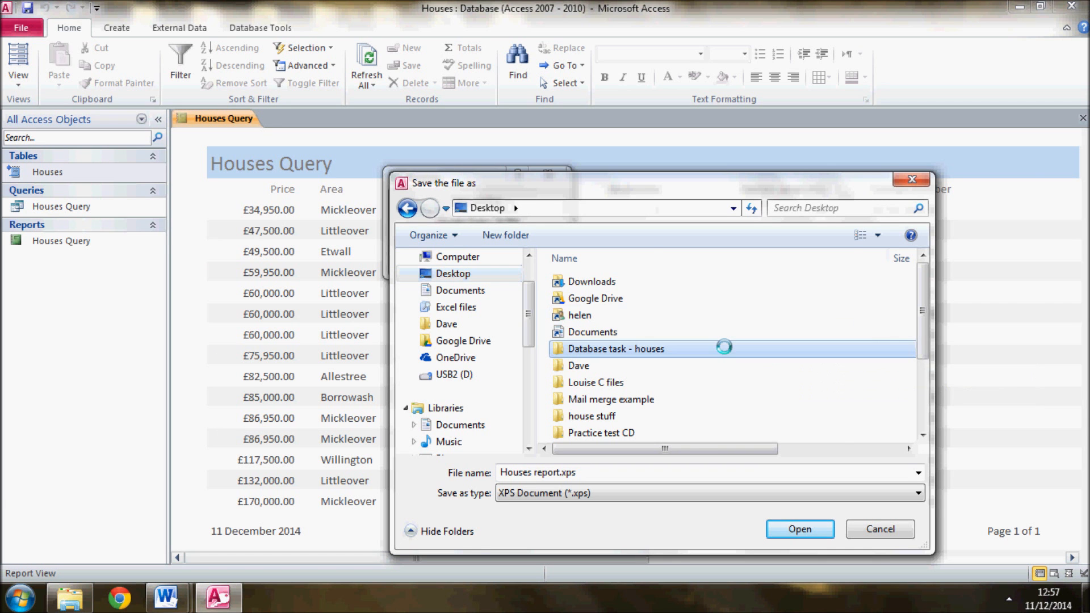
double_click(724, 347)
left_click(815, 529)
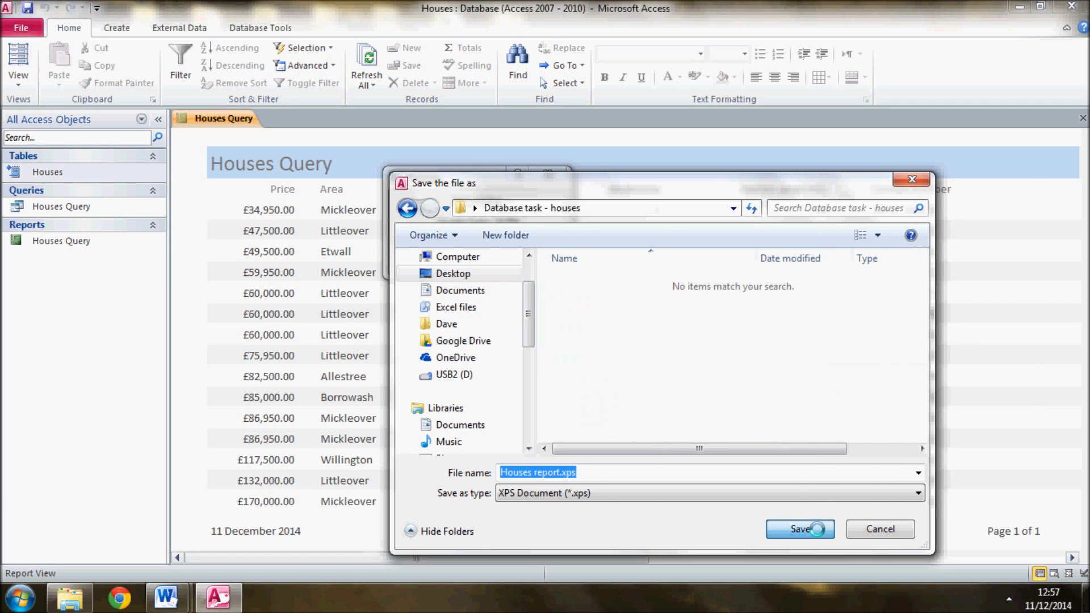